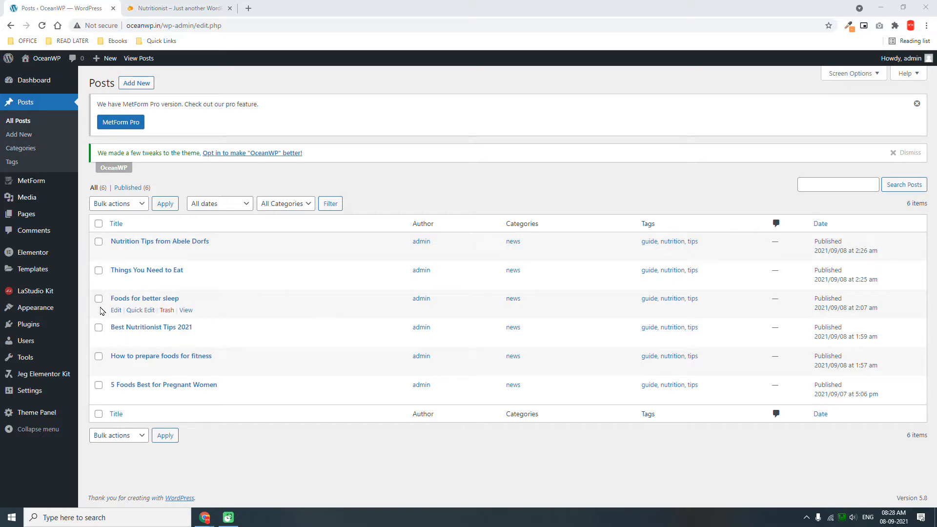
Bring up All Posts, listing the six published nutrition posts in the news category.
mouse_move(64, 291)
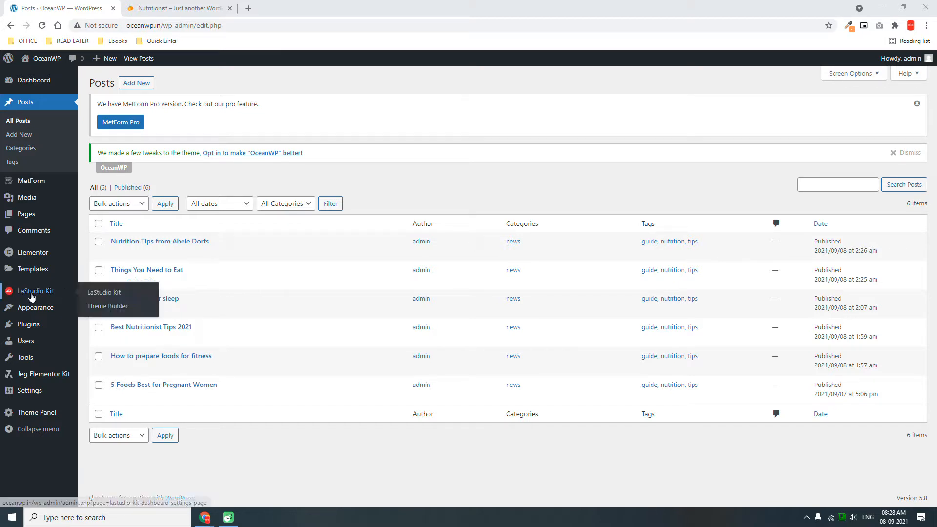
Scroll the Nutritionist demo site down to its contact section and copyright footer.
click(179, 7)
scroll(933, 317, down, 1)
scroll(933, 317, down, 20)
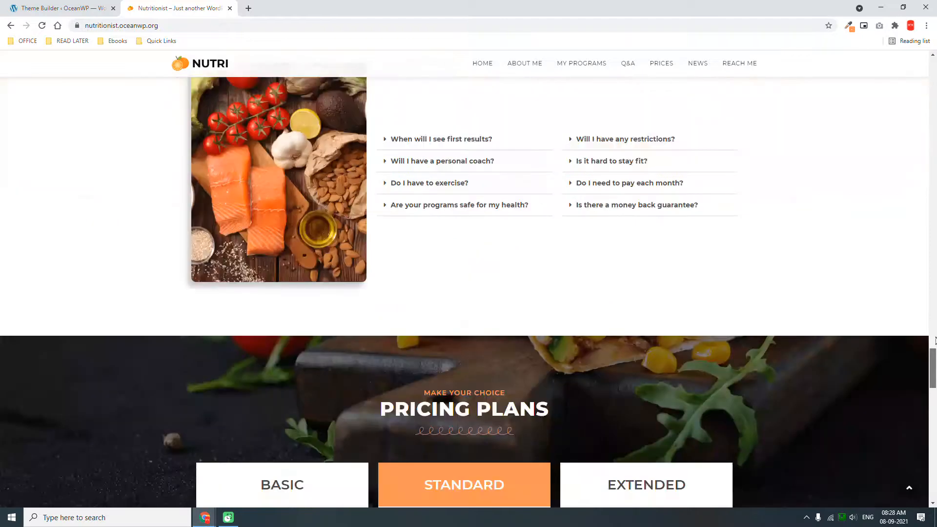
drag(935, 341, 934, 421)
scroll(665, 335, down, 7)
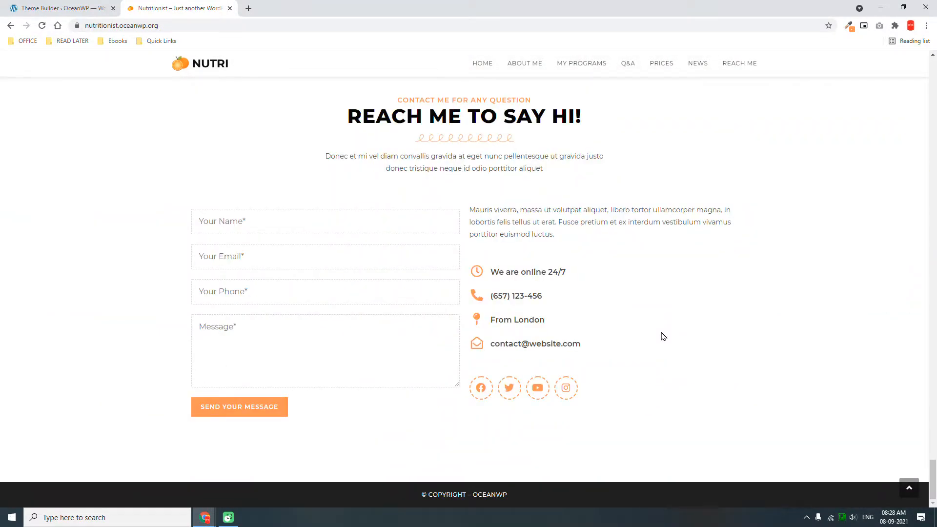
scroll(663, 337, up, 2)
scroll(664, 337, down, 3)
click(334, 493)
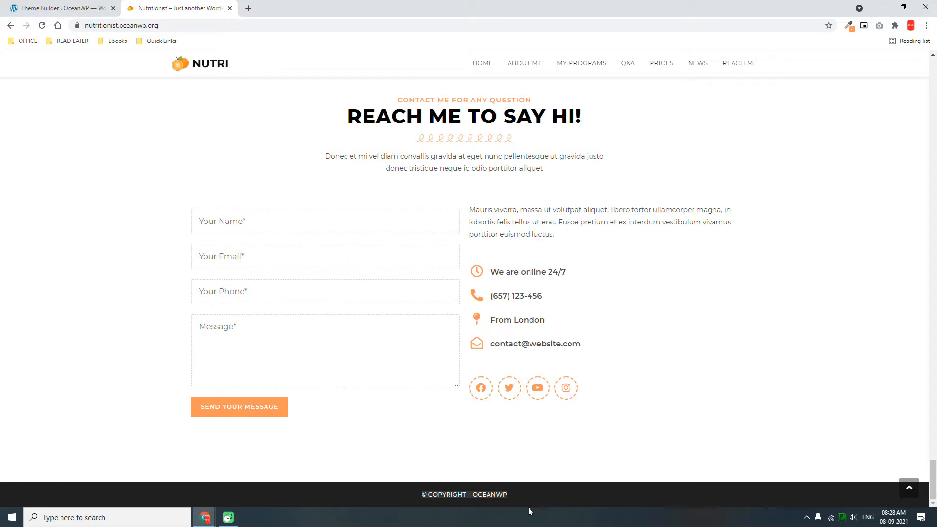
Check the OceanWP footer link, close its tab, and go back to Theme Builder.
click(490, 495)
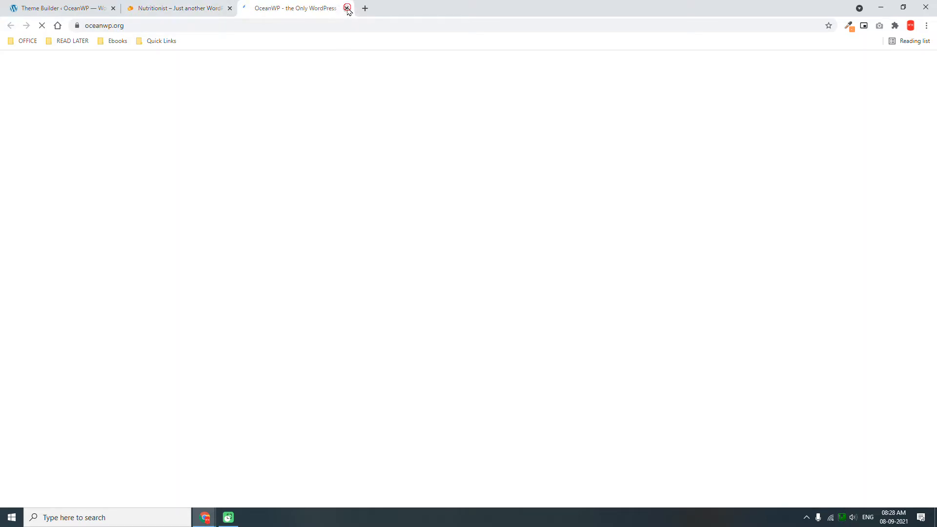
click(347, 8)
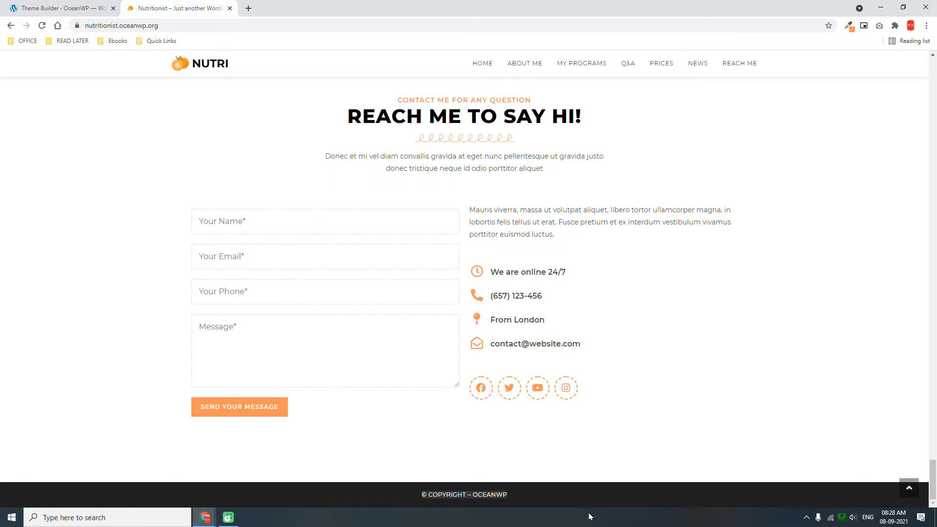
click(74, 8)
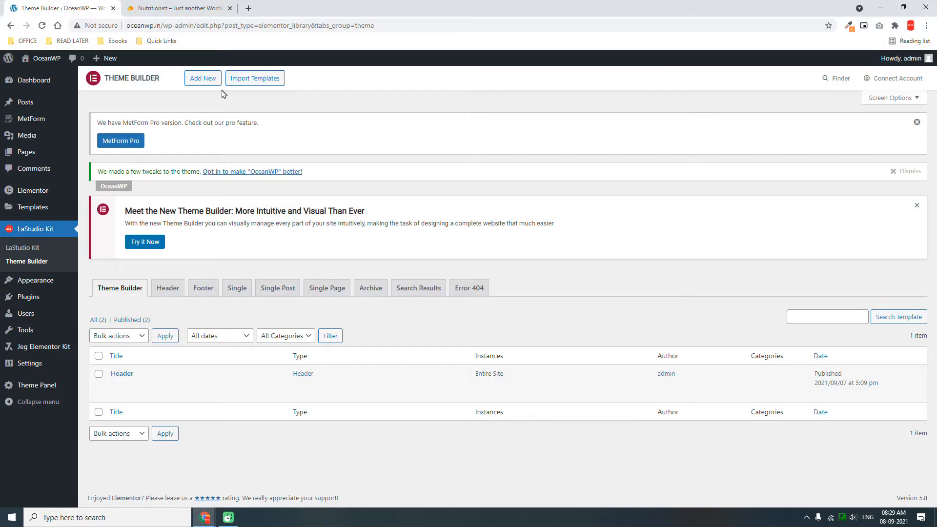
Create a new Theme Builder template of type Footer, named 'Footer'.
click(207, 78)
click(519, 274)
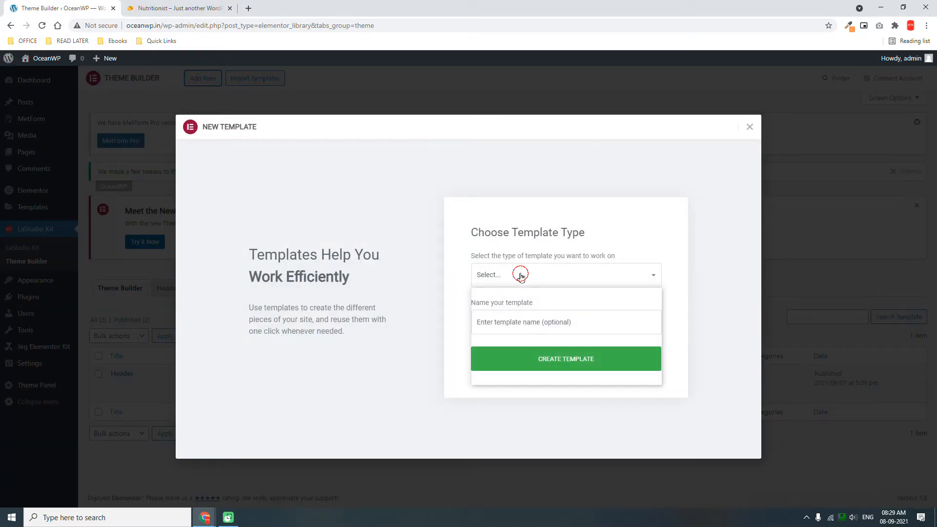
click(509, 337)
click(518, 324)
text(Footer)
click(545, 362)
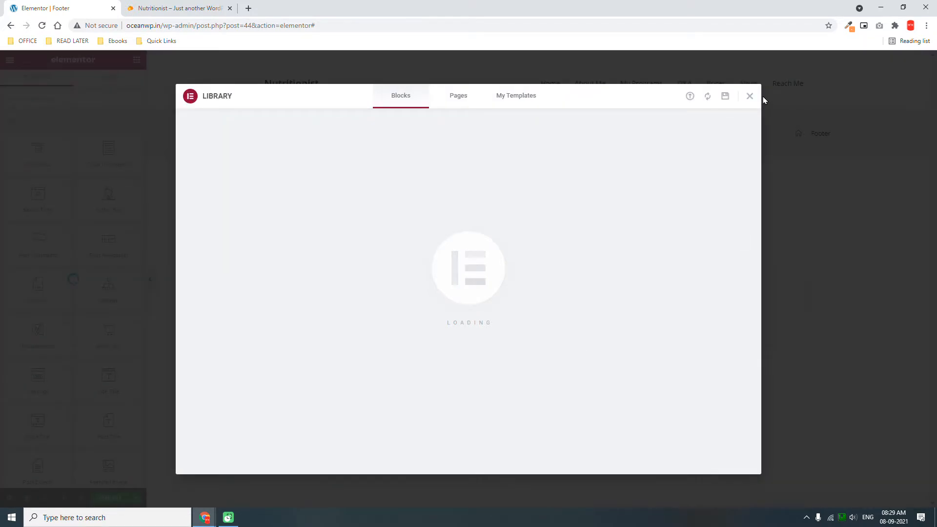
Add a two-column section with Default height and content aligned to Middle.
click(750, 97)
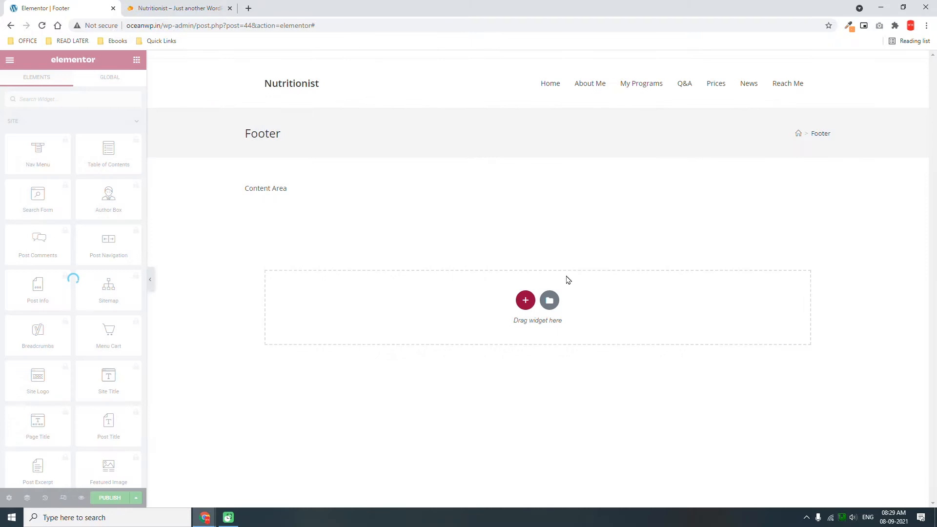
click(526, 300)
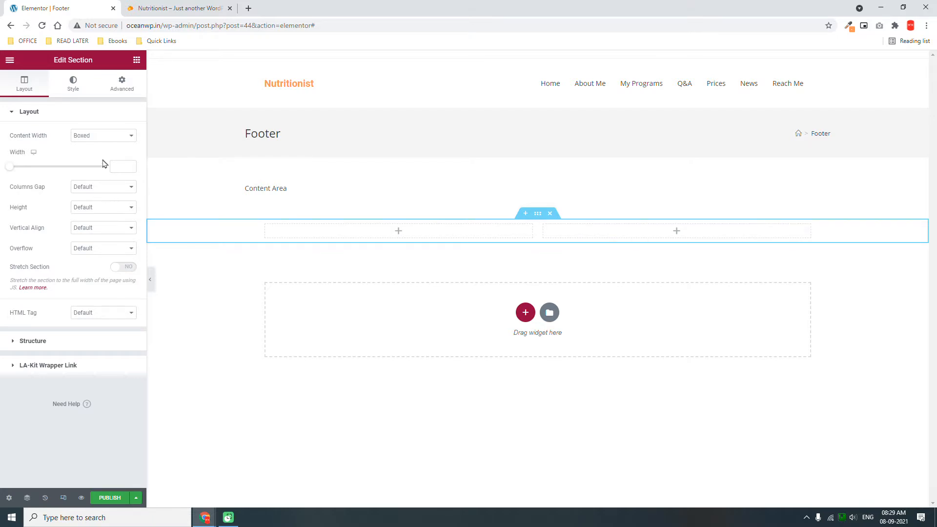
click(91, 208)
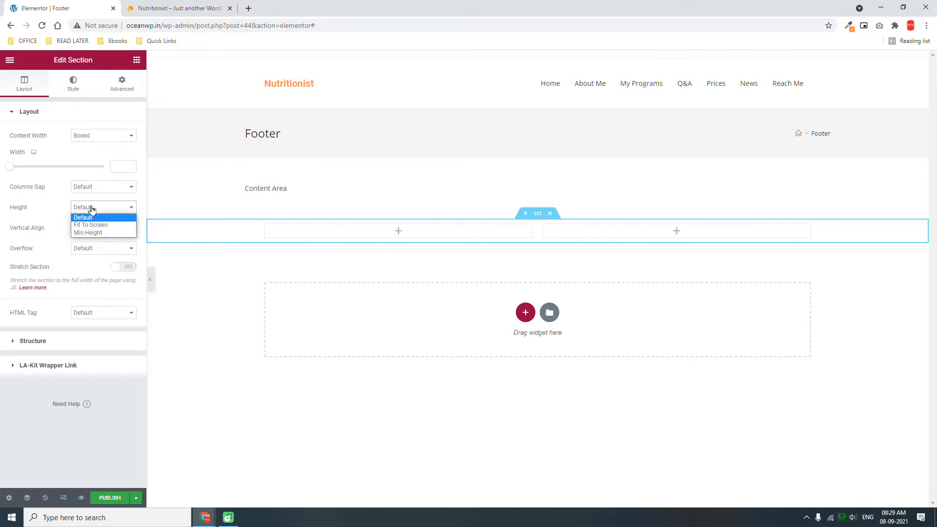
click(88, 217)
click(86, 228)
click(84, 254)
Give the section 20 px top and bottom padding.
click(124, 91)
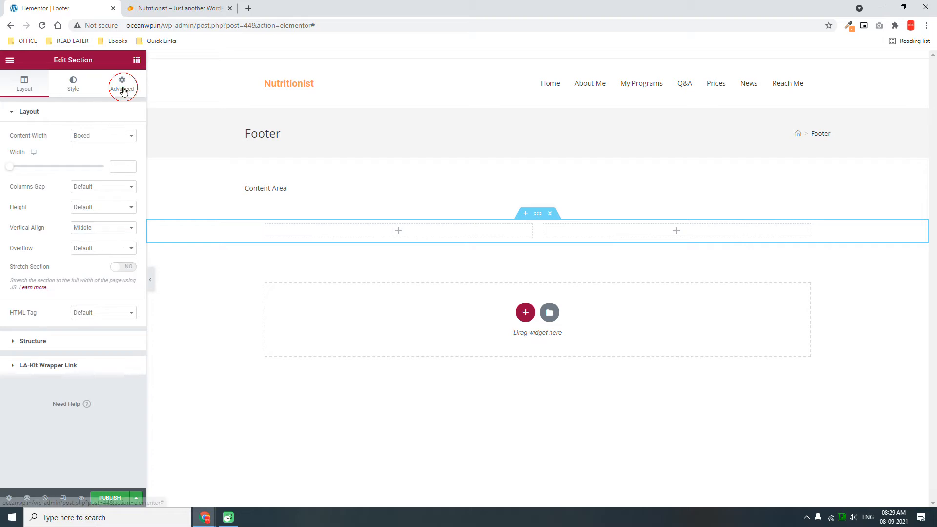
double_click(22, 185)
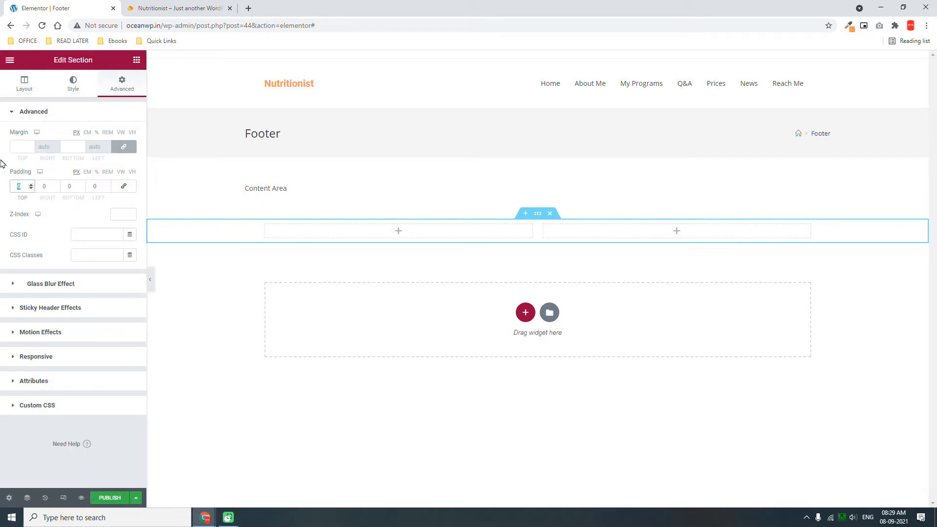
text(20)
key(Tab)
key(Tab)
text(20)
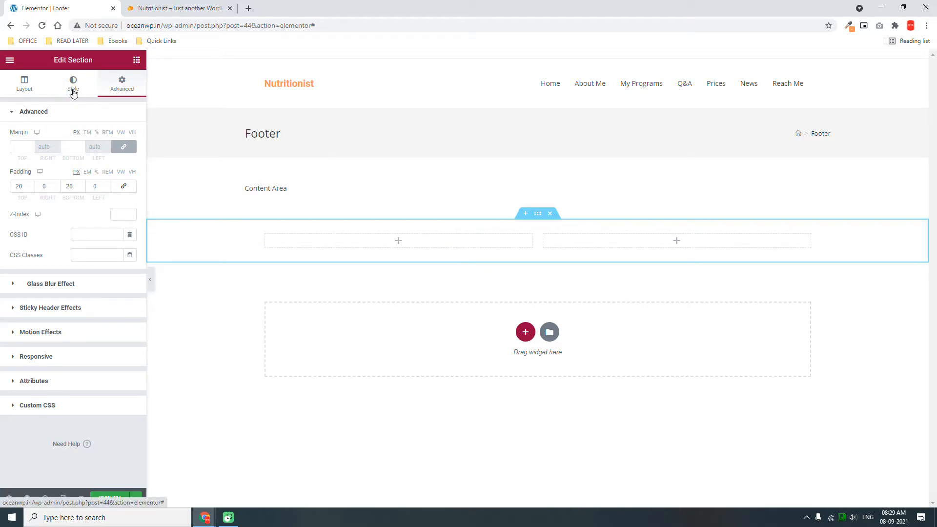
Set the section background to Classic using the Secondary global colour.
click(73, 93)
click(91, 158)
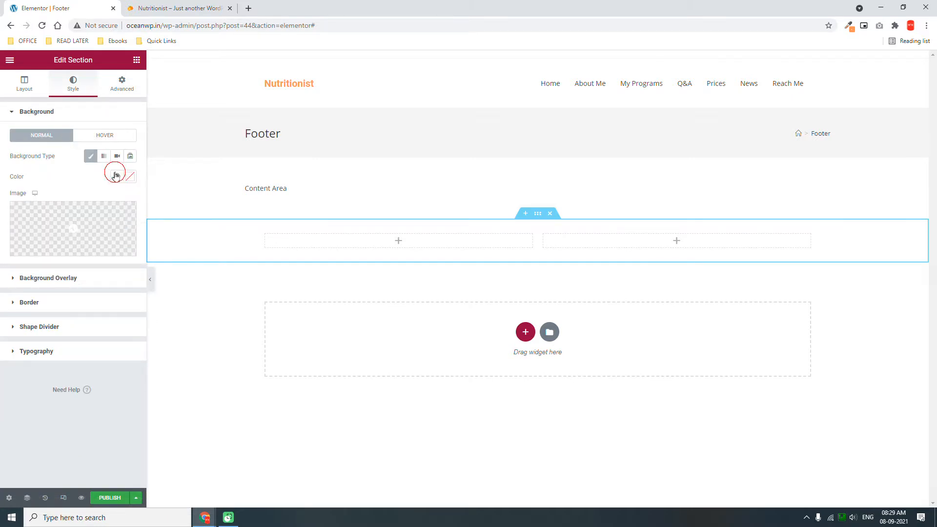
click(116, 176)
click(63, 238)
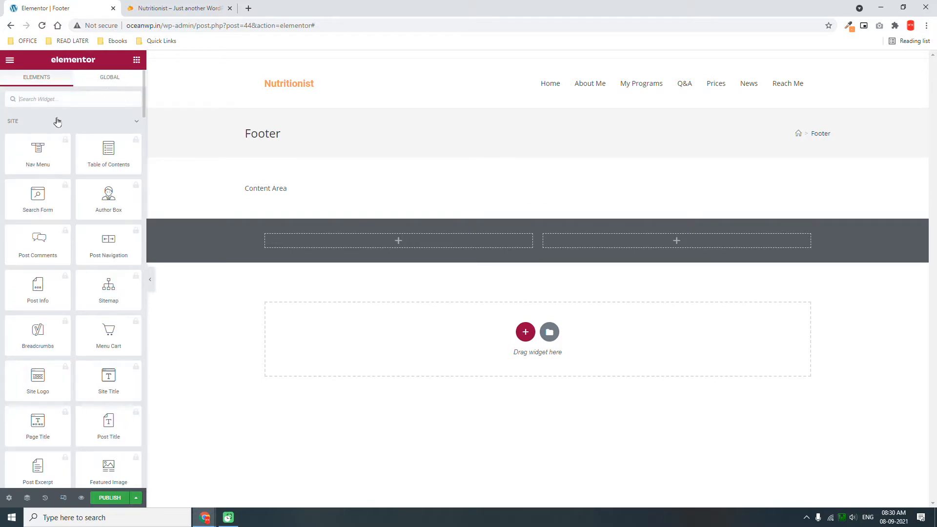
Drop a Text Editor widget into the footer's left column.
scroll(57, 121, down, 6)
scroll(57, 122, up, 6)
click(61, 98)
text(cod)
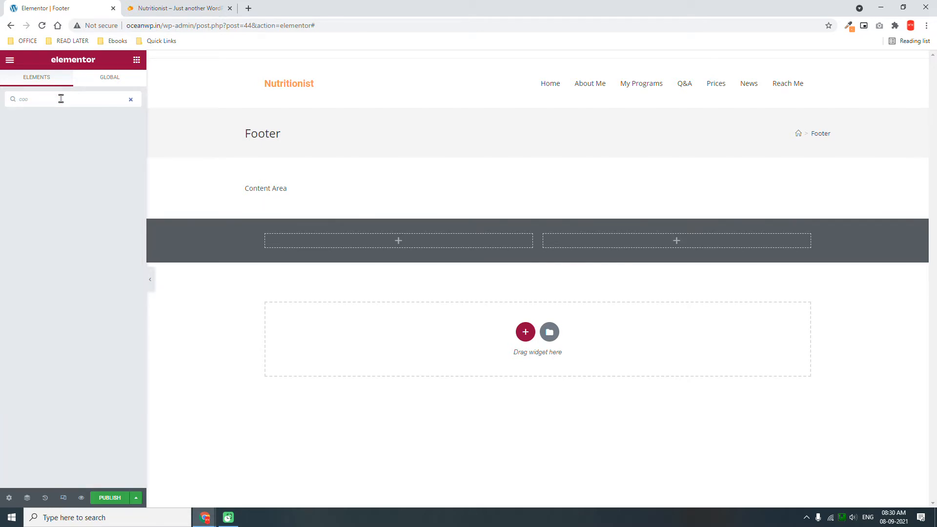
text(y)
click(130, 99)
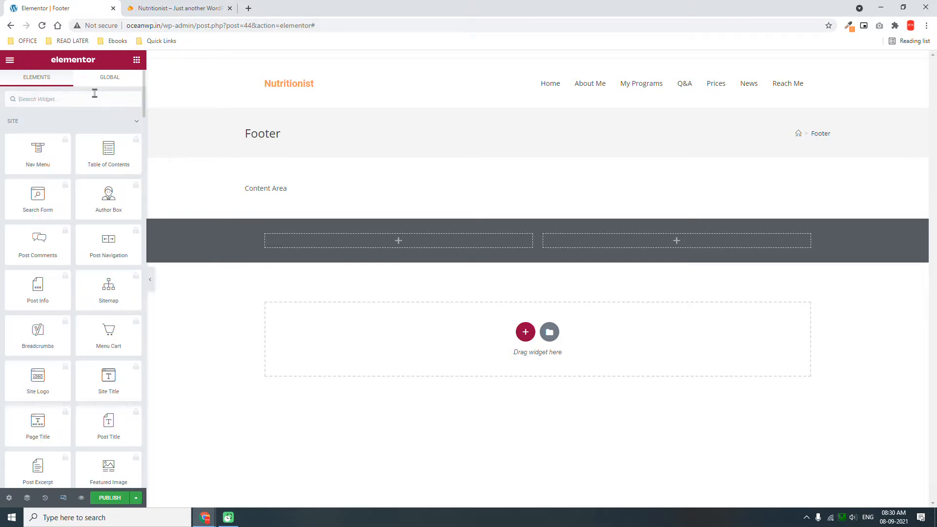
scroll(77, 173, down, 7)
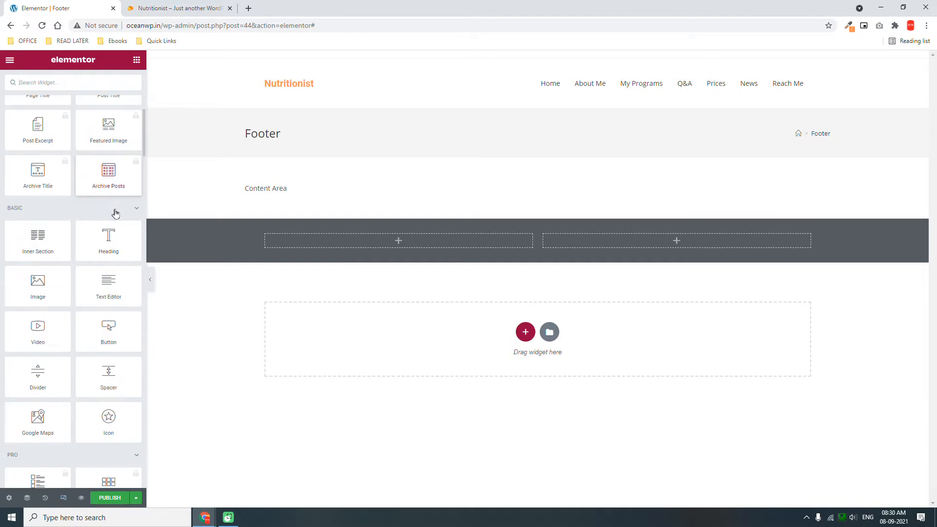
drag(114, 293, 430, 239)
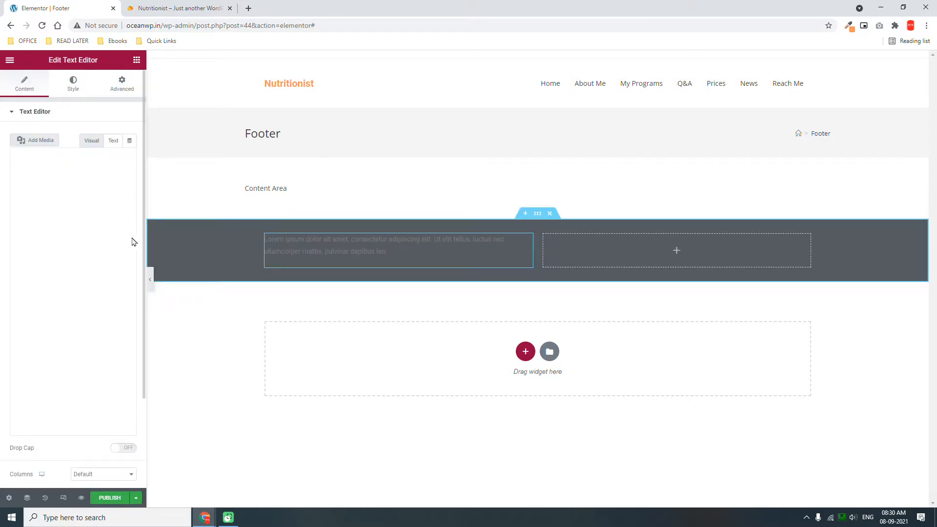
Replace the placeholder with '&copy; OceanWP Premium Template Design witth Elementor' in Text mode.
click(98, 228)
key(ctrl+a)
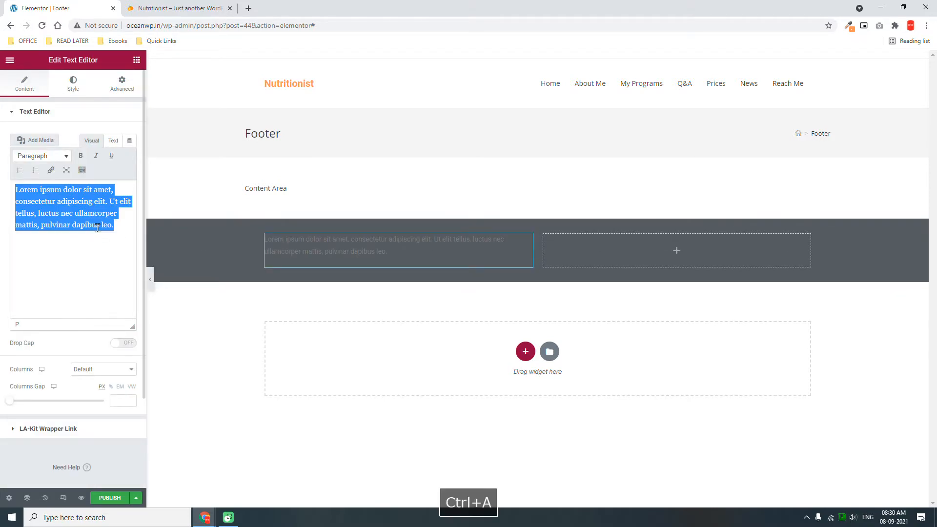
key(BackSpace)
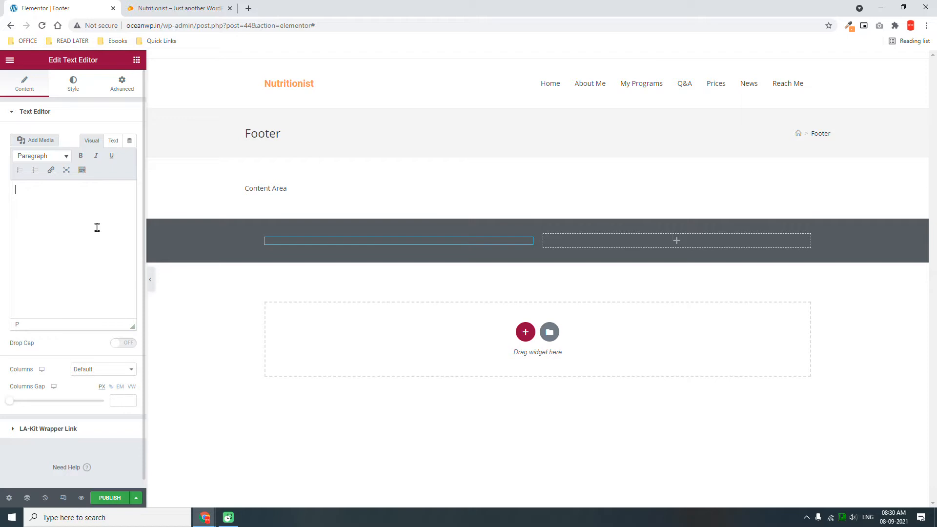
click(113, 140)
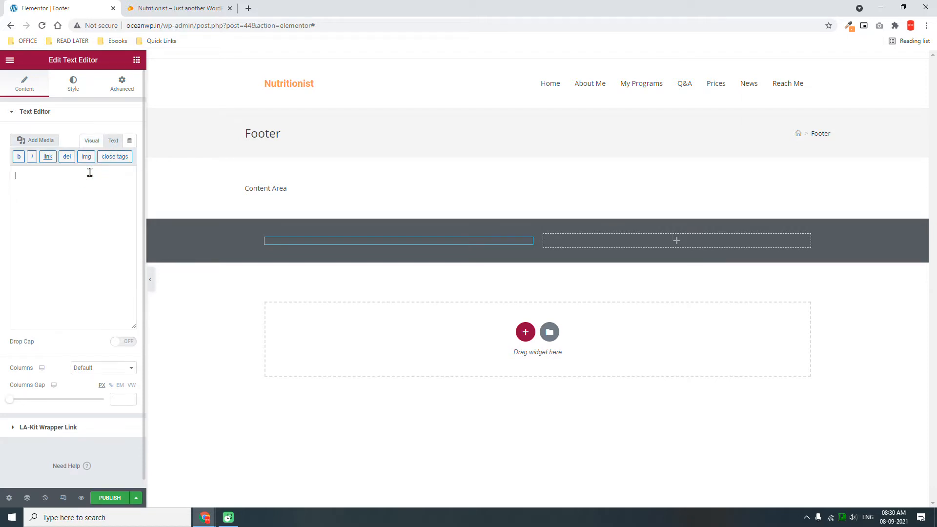
text(&)
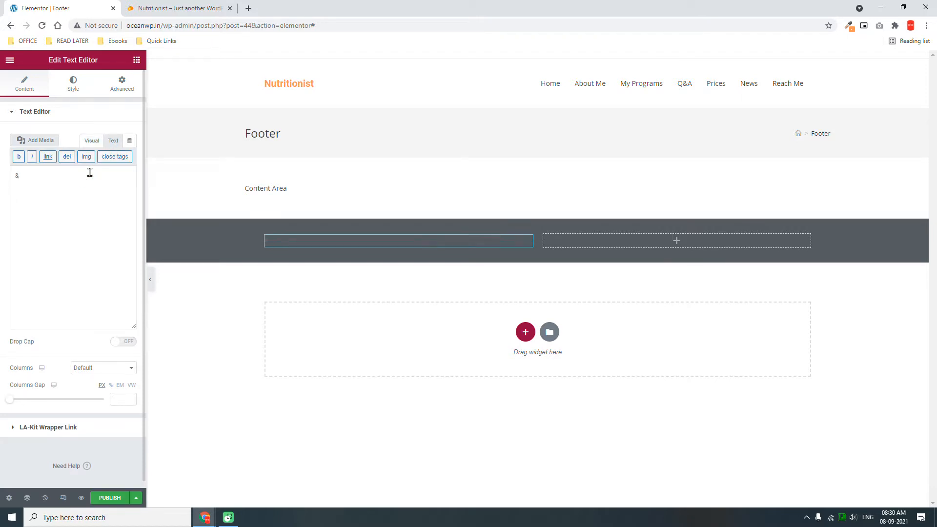
text(copy;)
text(OceanWP Premium Template Design witth Elemet)
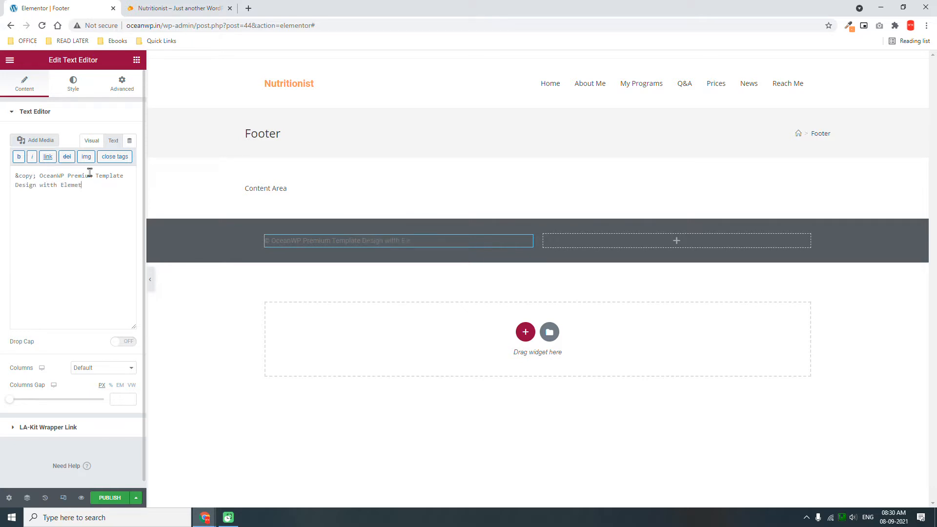
text(ntor)
Set the copyright text colour to white (#FFFFFF).
click(75, 87)
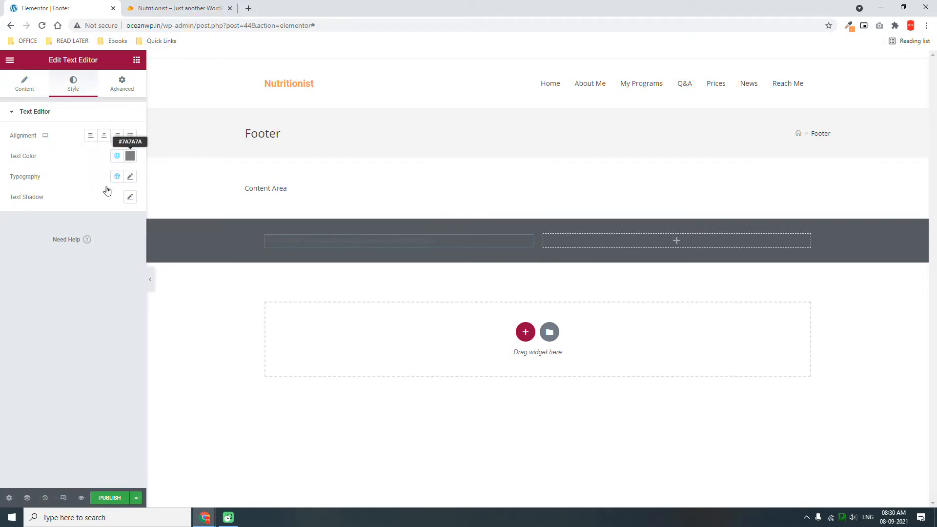
click(130, 157)
drag(68, 213, 1, 123)
click(68, 375)
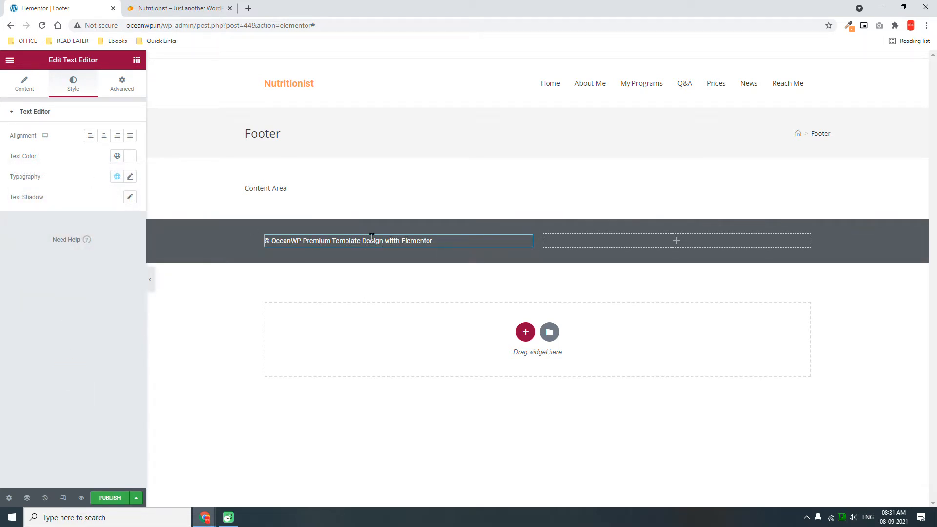
Add a right-aligned Social Icons widget to the footer's right column.
click(131, 66)
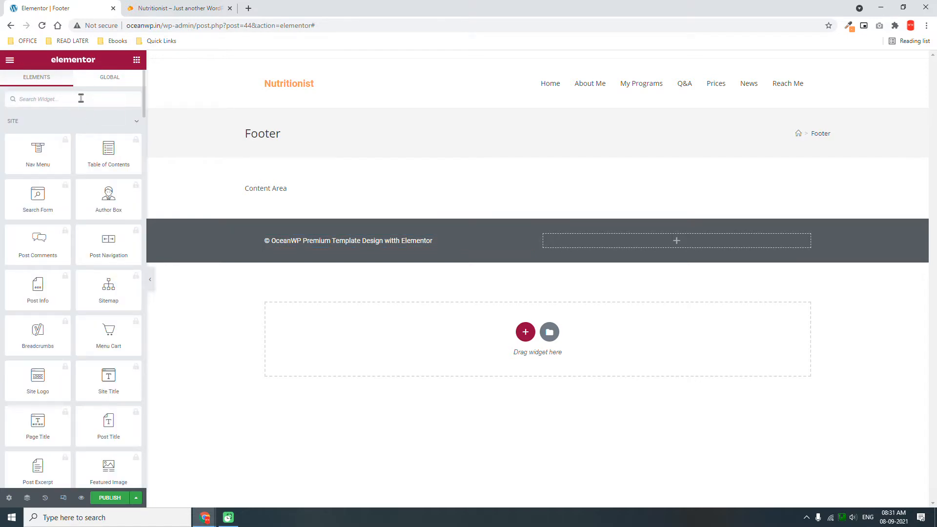
text(soci)
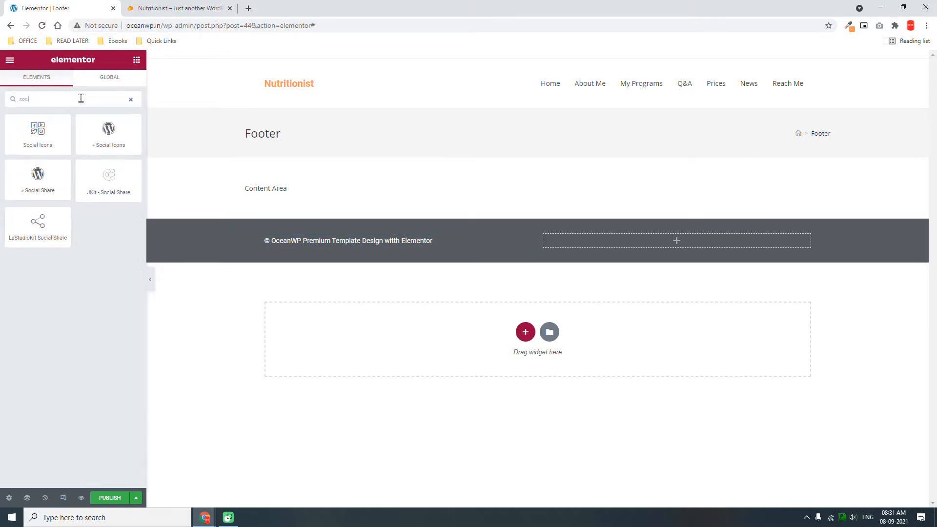
drag(44, 138, 710, 241)
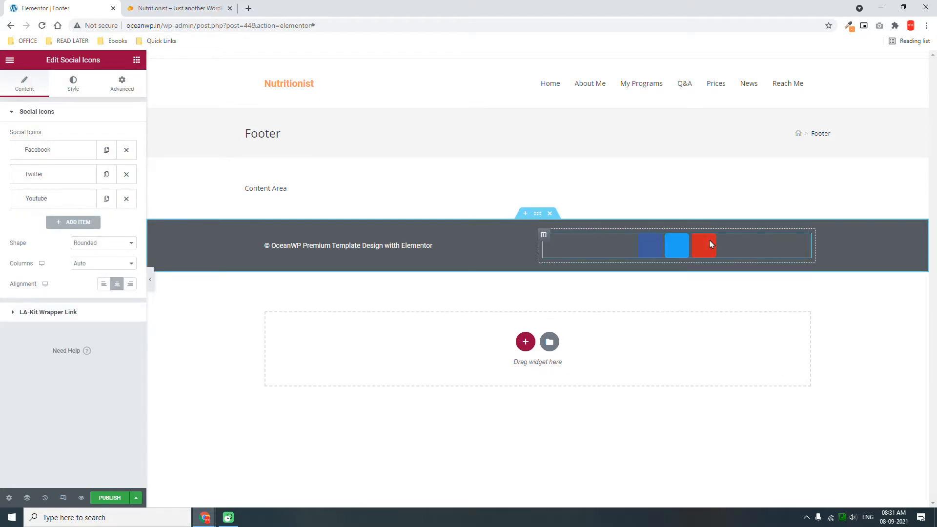
click(131, 286)
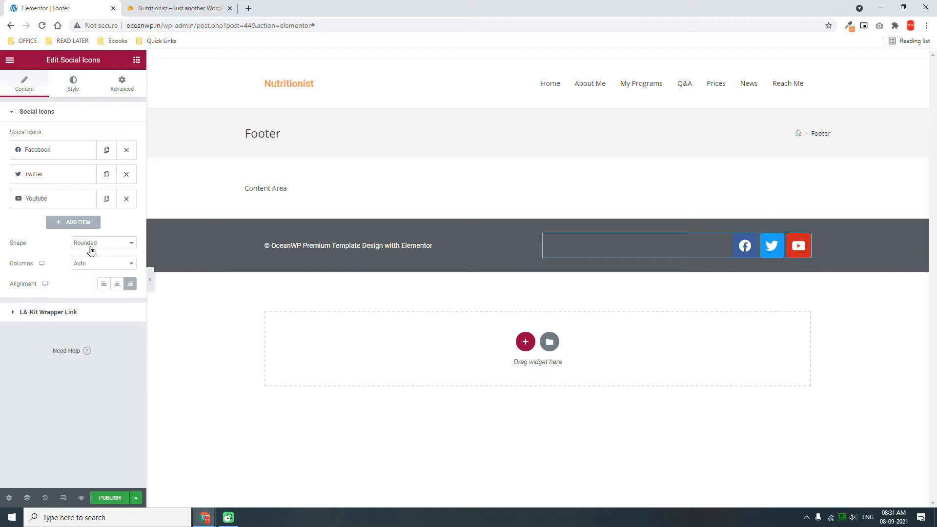
Set icon size 20 and a Custom colour with a transparent Primary Color.
click(80, 92)
click(121, 166)
text(20)
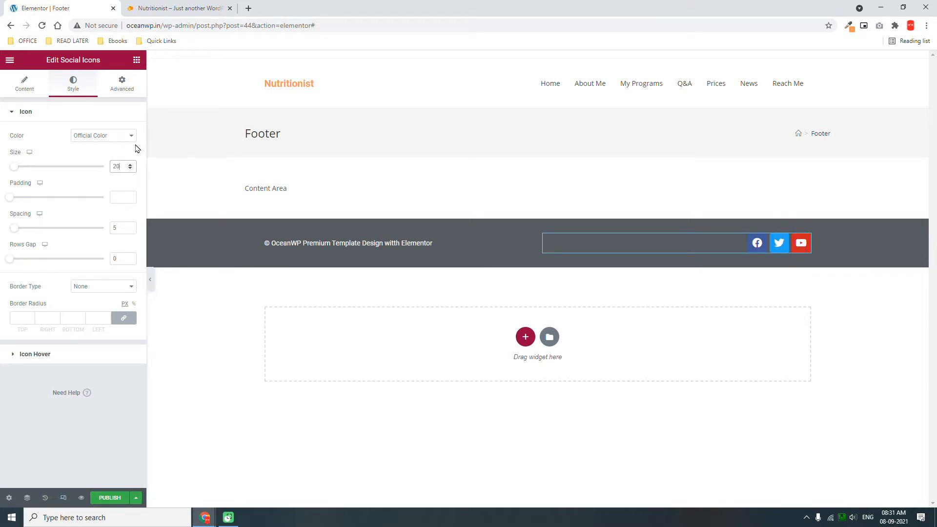
click(109, 136)
click(108, 157)
click(130, 156)
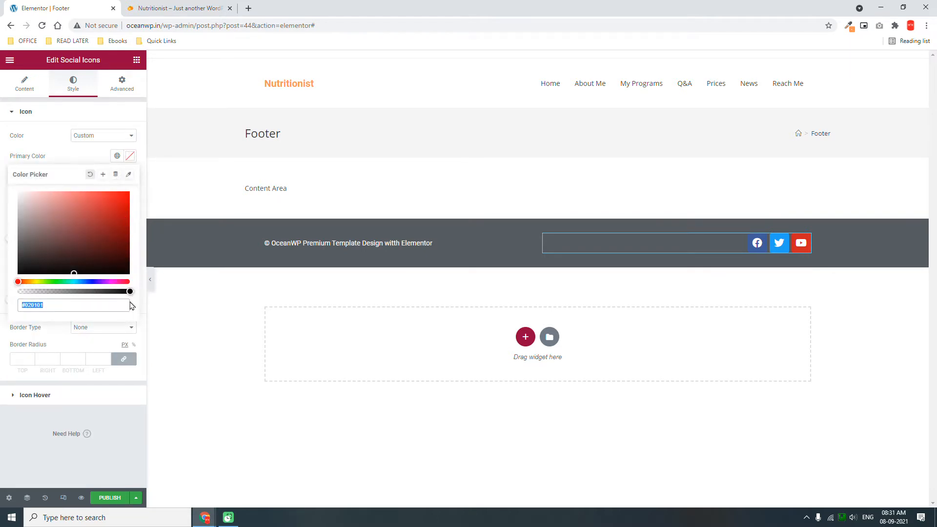
drag(130, 291, 18, 292)
click(96, 154)
Set the icons' hover Primary Color to the global Primary orange.
click(43, 399)
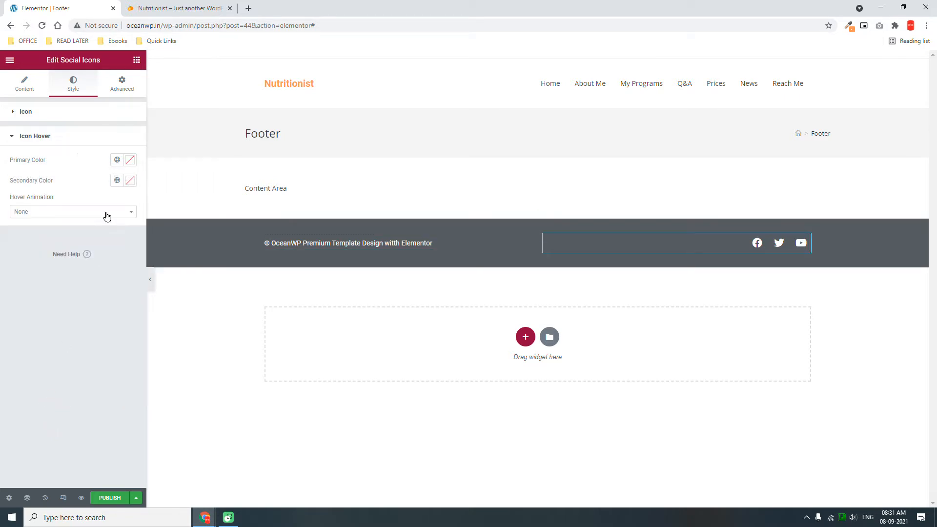
click(117, 160)
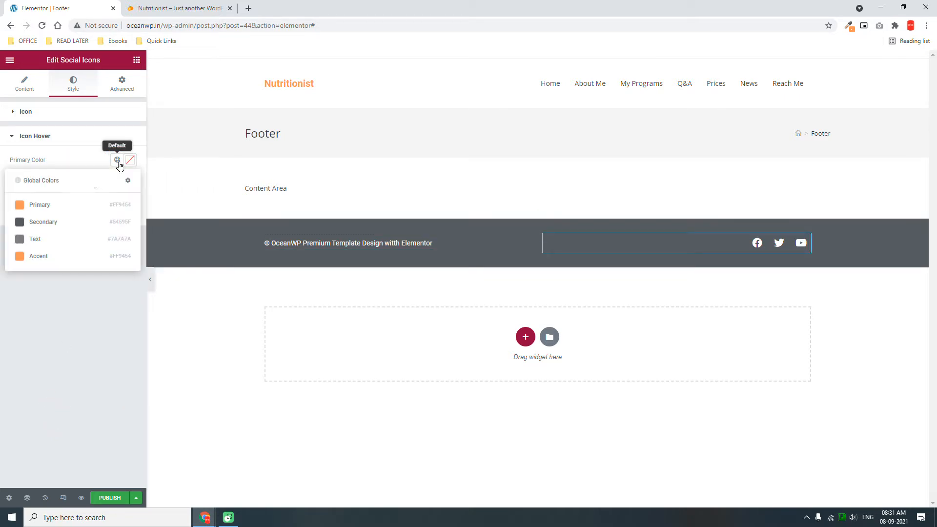
click(44, 207)
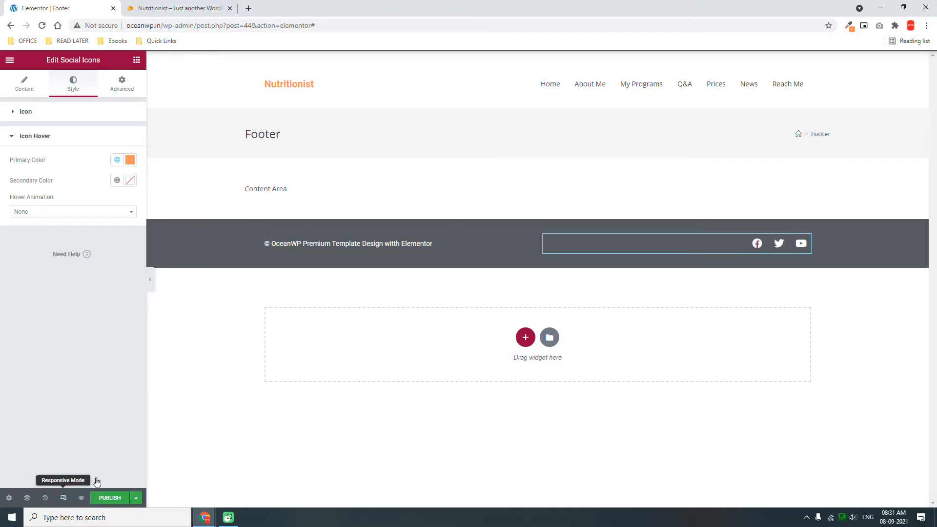
In Mobile view, set Center alignment for the copyright text and the social icons.
click(64, 497)
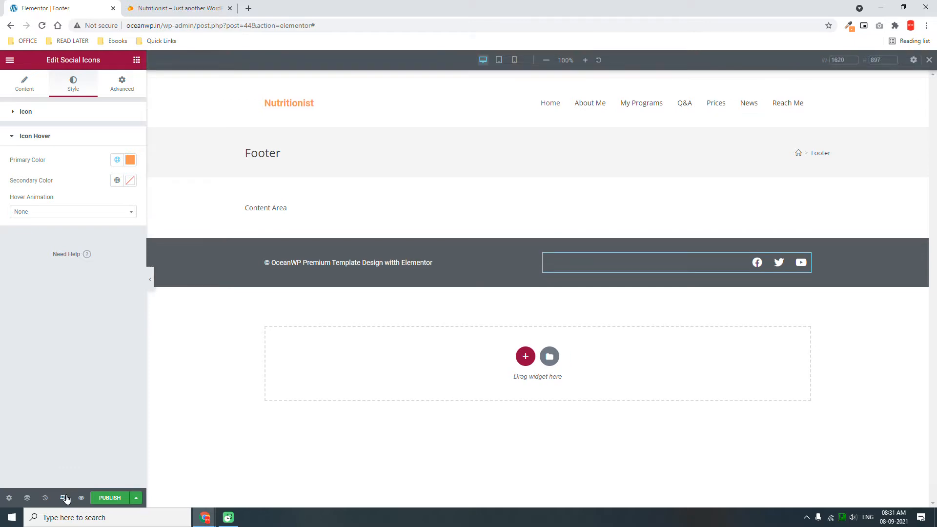
click(514, 61)
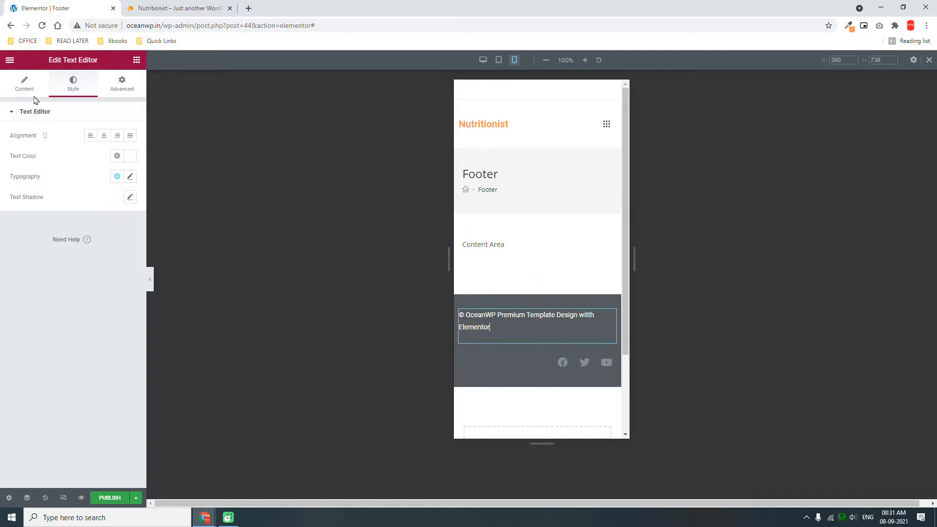
click(104, 138)
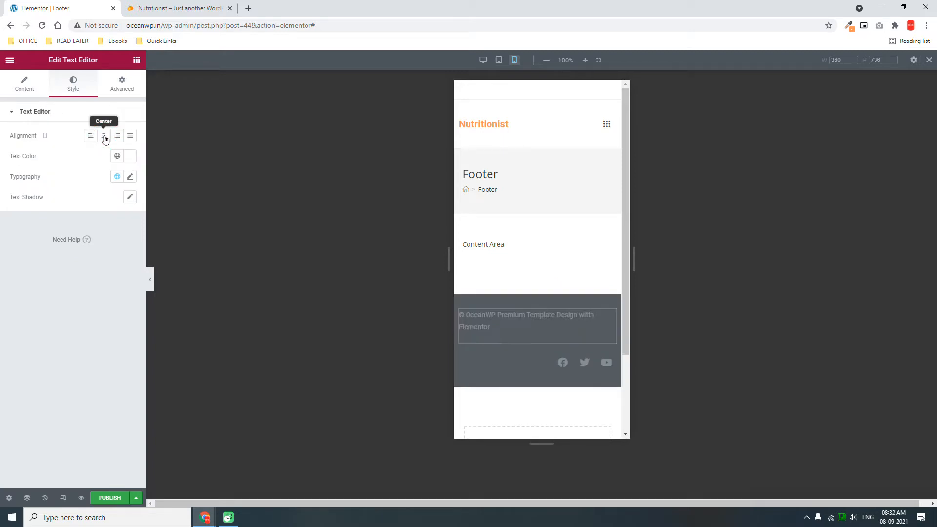
click(608, 363)
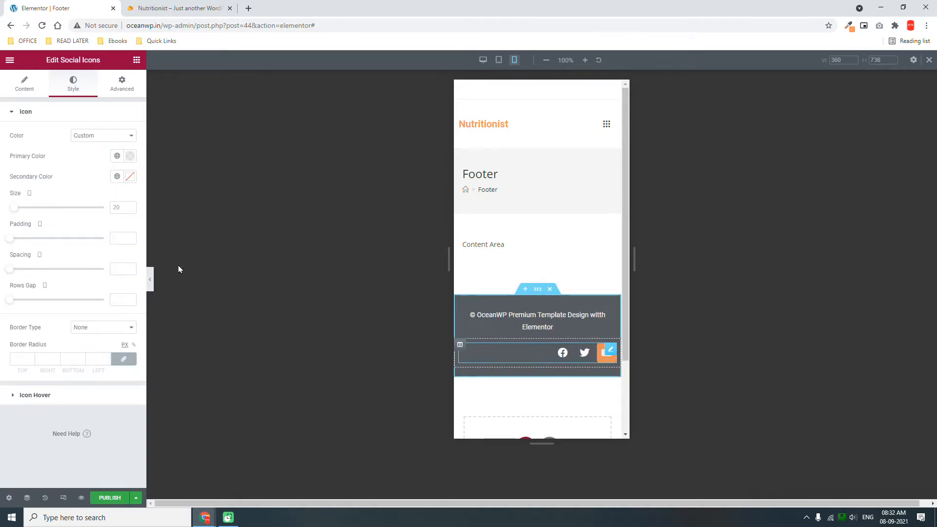
click(17, 95)
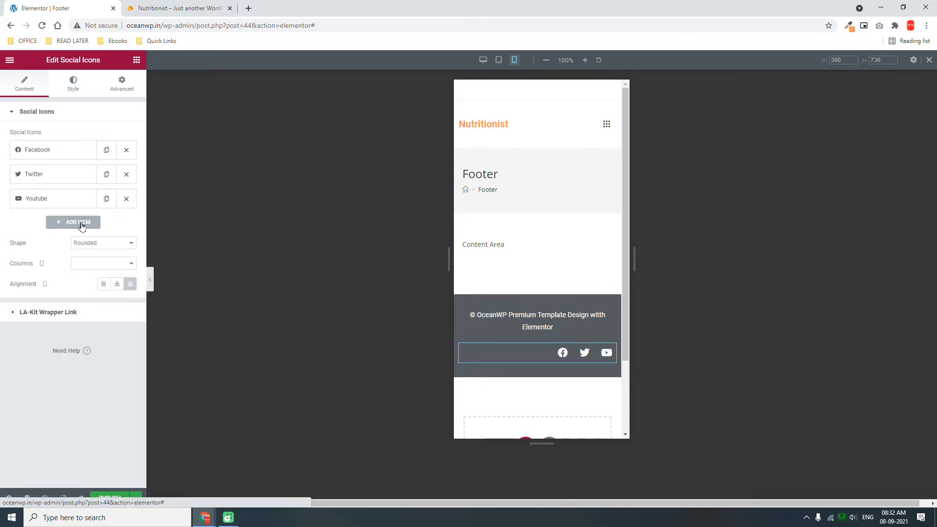
click(117, 284)
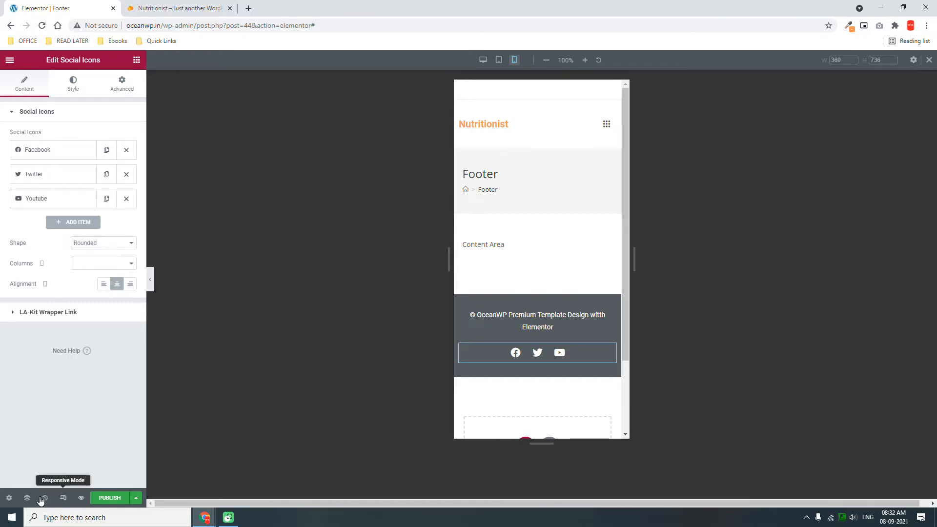
click(500, 60)
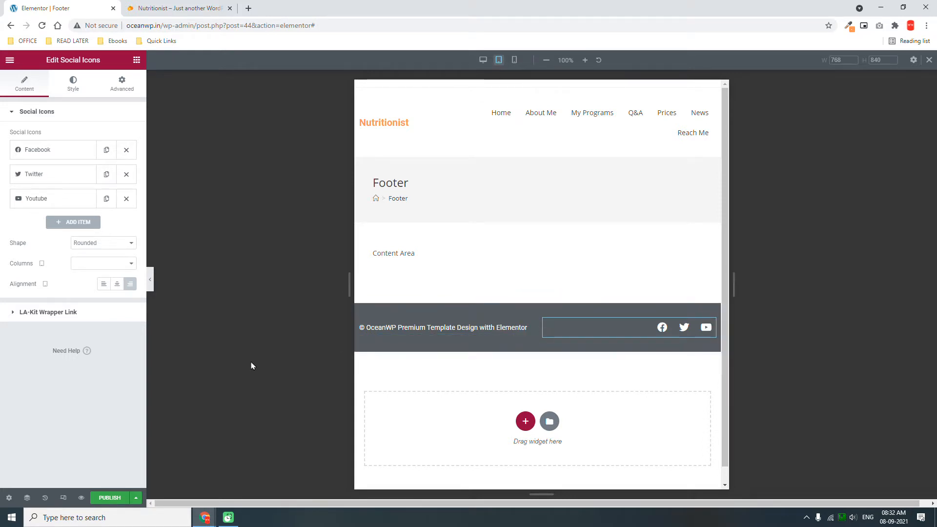
Publish the footer template with an Include Entire Site display condition.
click(110, 497)
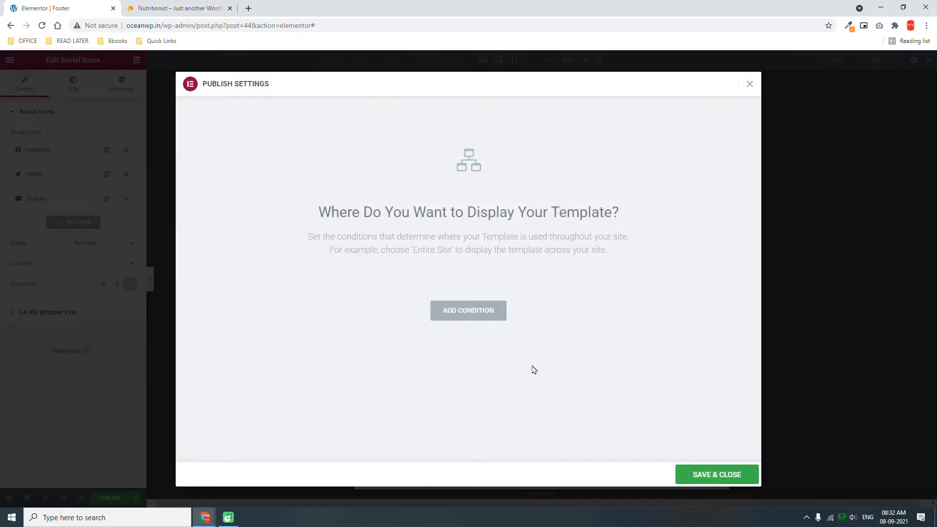
click(490, 313)
click(699, 479)
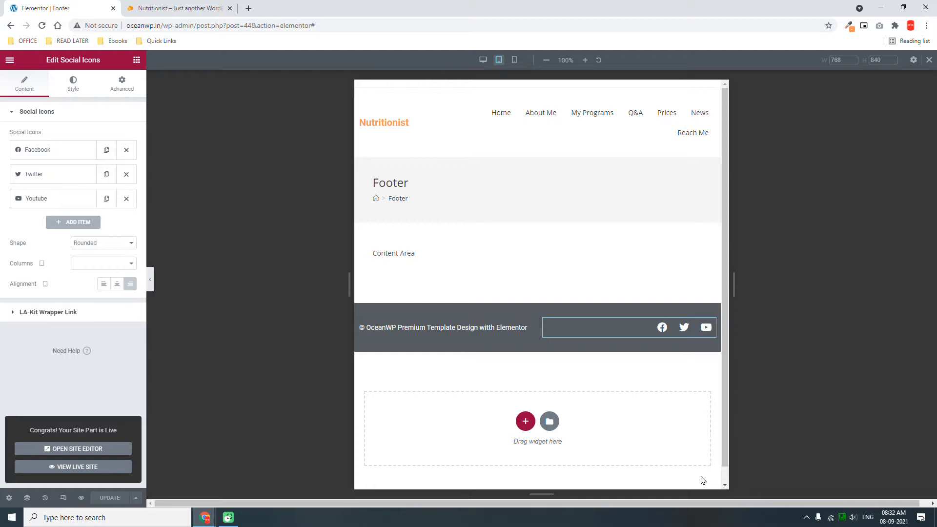
click(7, 60)
Exit to the dashboard and open the Home page from Pages in Elementor.
click(59, 230)
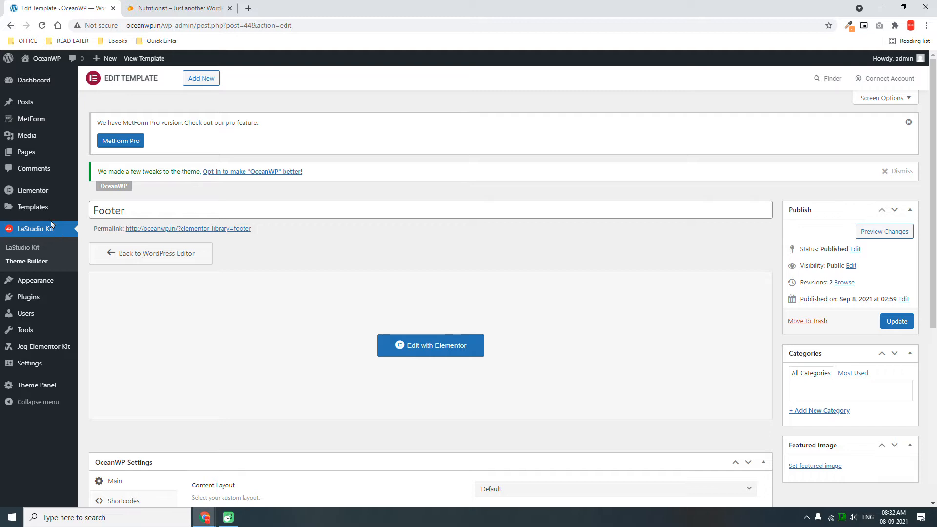
click(25, 154)
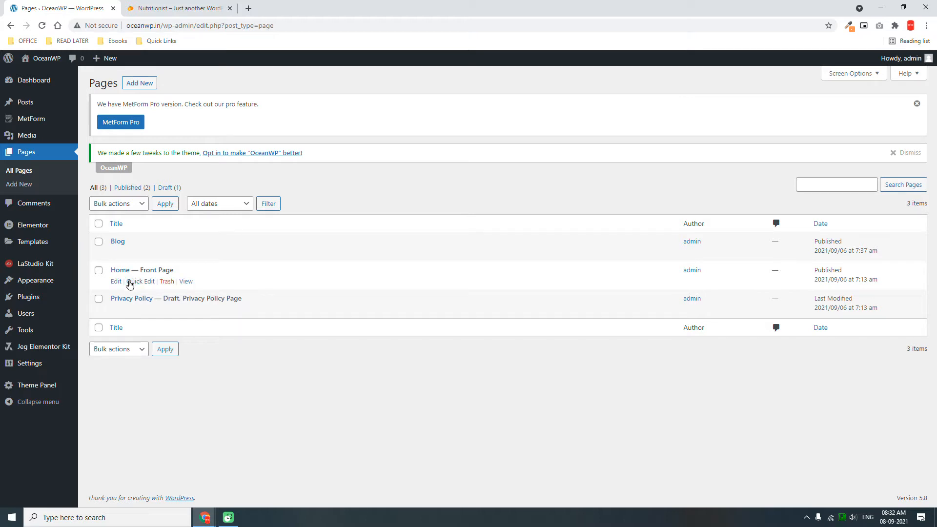
click(119, 281)
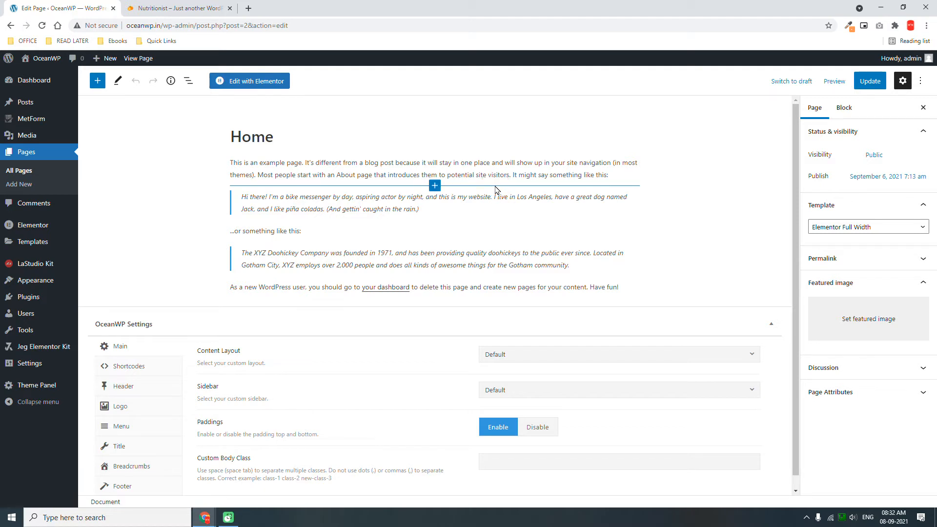
click(254, 82)
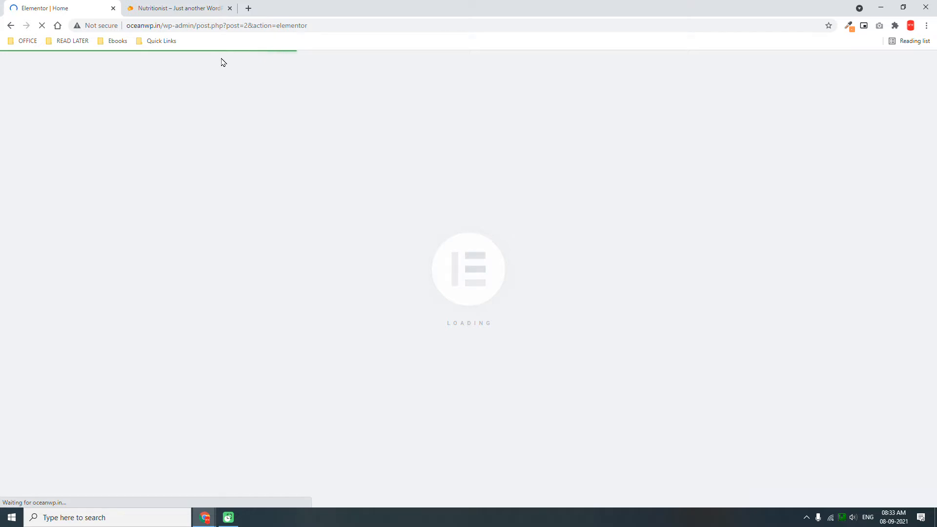
Scroll the Nutritionist demo site back up to its hero section.
click(200, 4)
scroll(862, 361, up, 10)
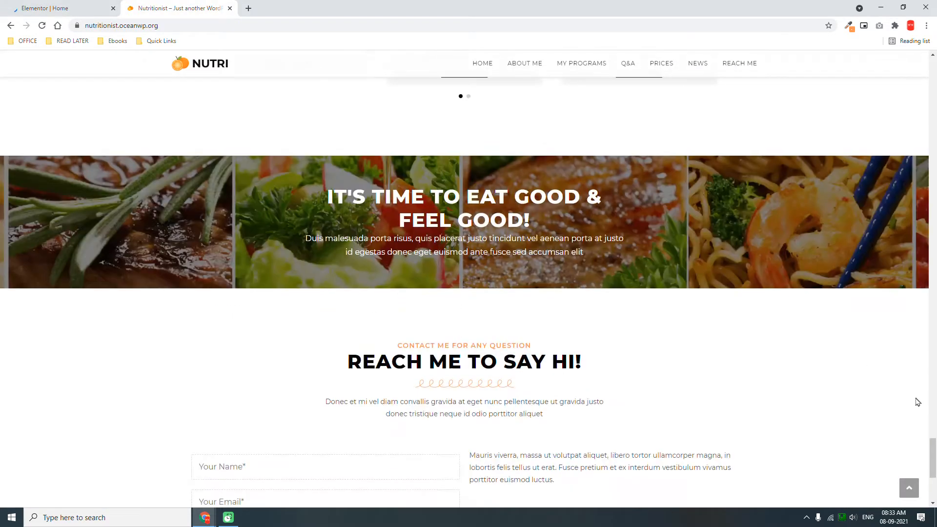
click(490, 66)
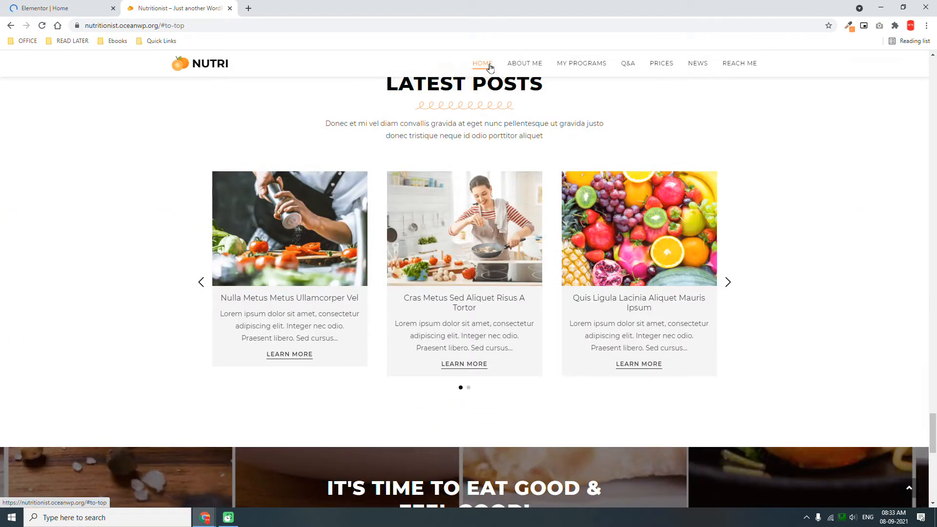
drag(931, 408, 934, 56)
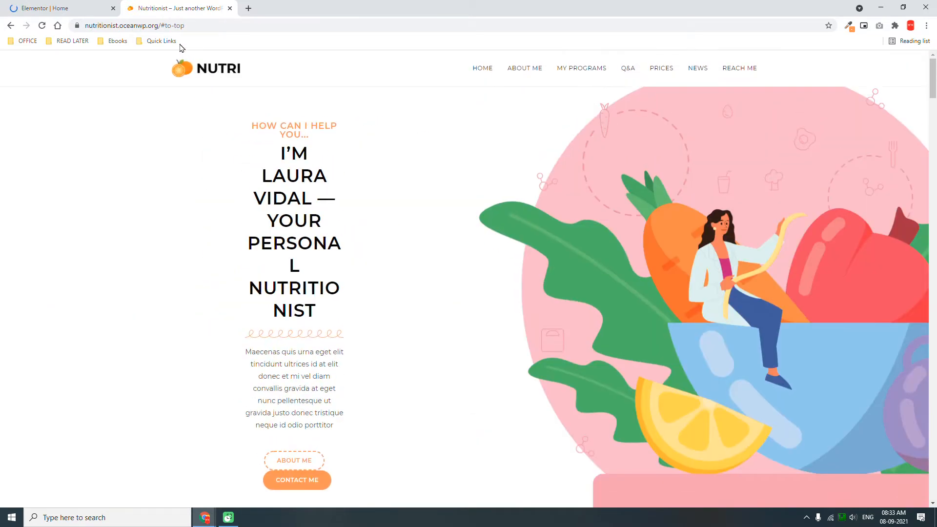
Reload the demo home page without #to-top, then return to the Elementor Home tab.
drag(161, 25, 413, 41)
key(BackSpace)
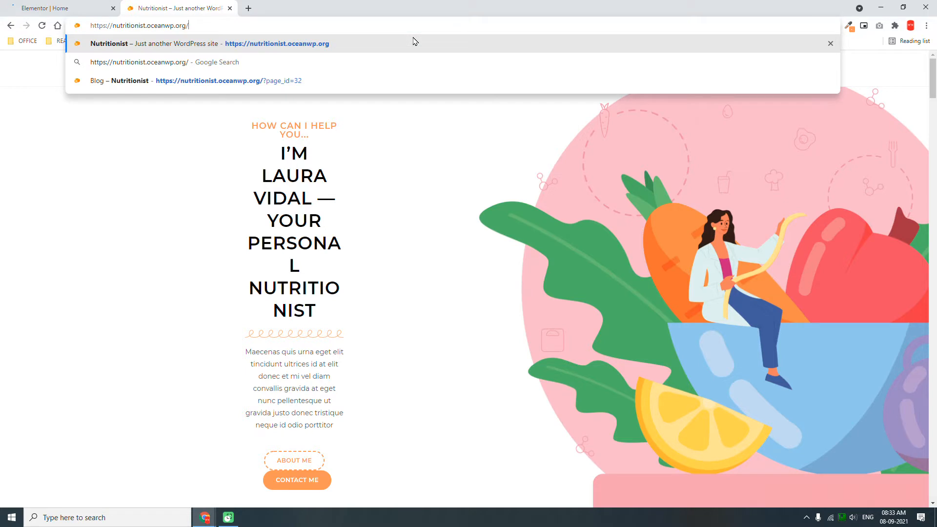
click(190, 167)
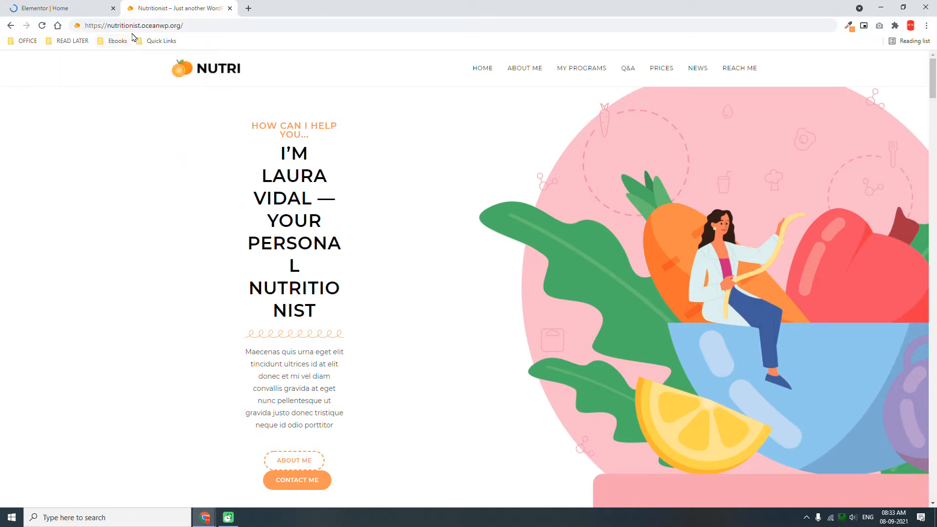
click(159, 26)
key(Return)
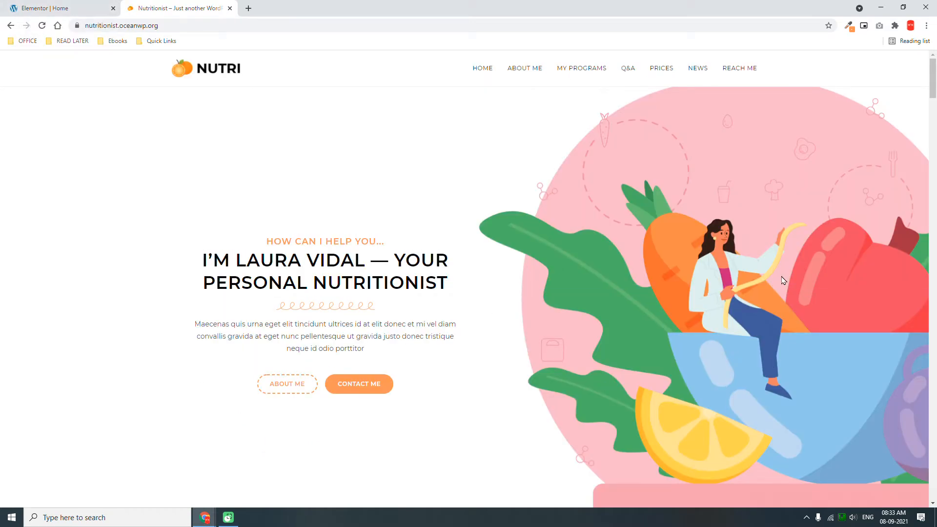
click(45, 6)
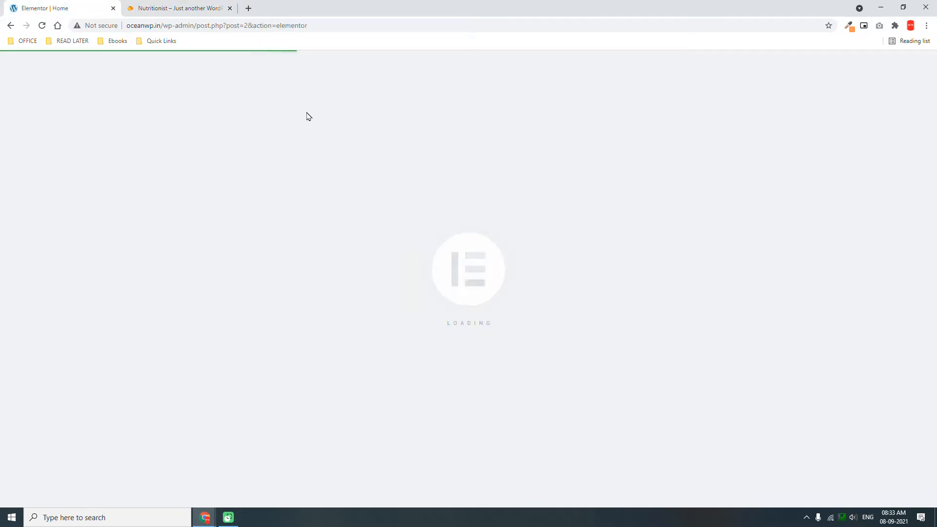
Delete the sample text section from the Home page and save the emptied page with Update.
key(F9)
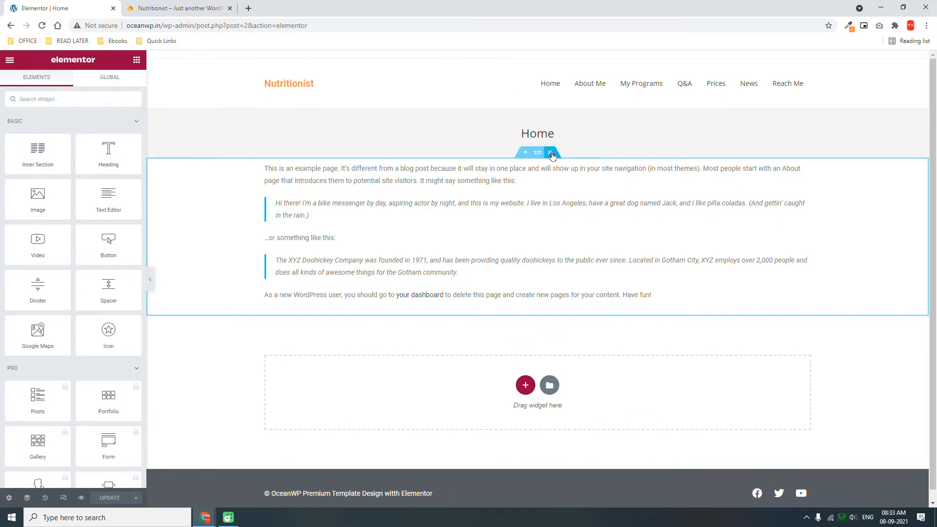
click(551, 153)
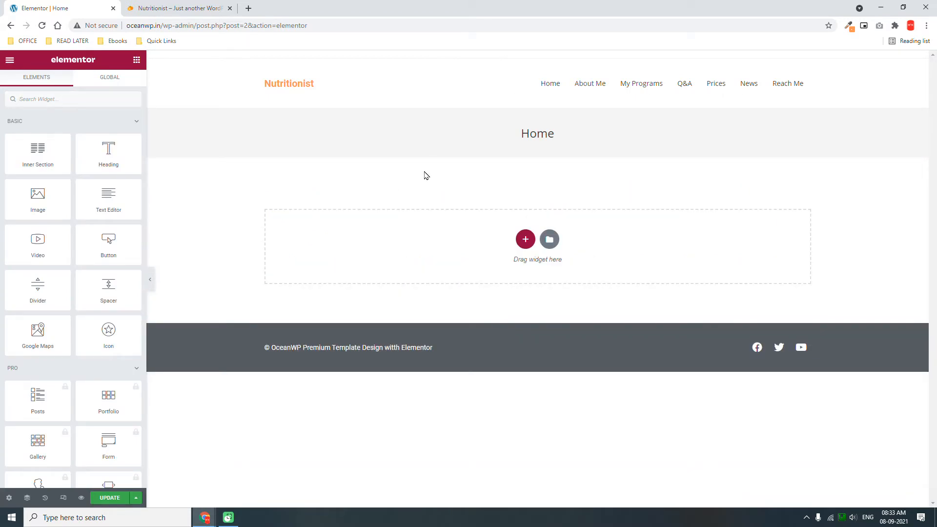
click(6, 498)
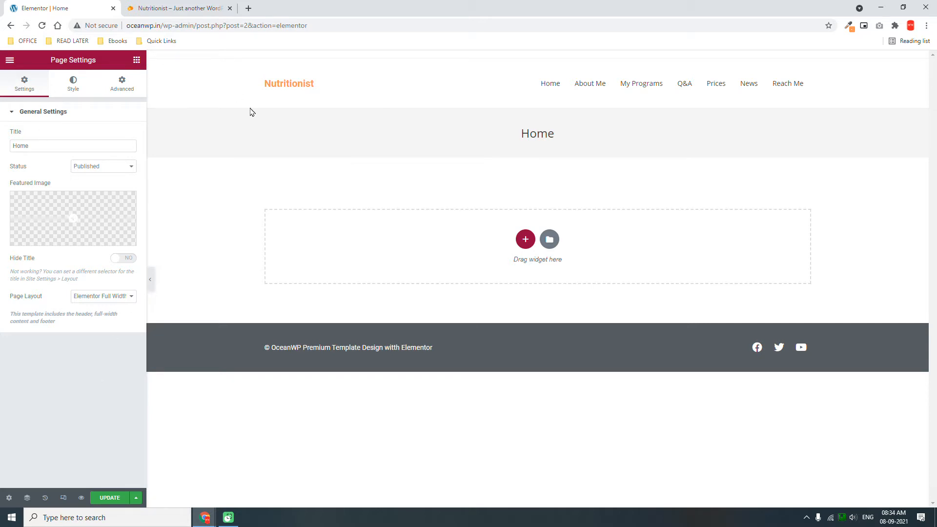
click(10, 60)
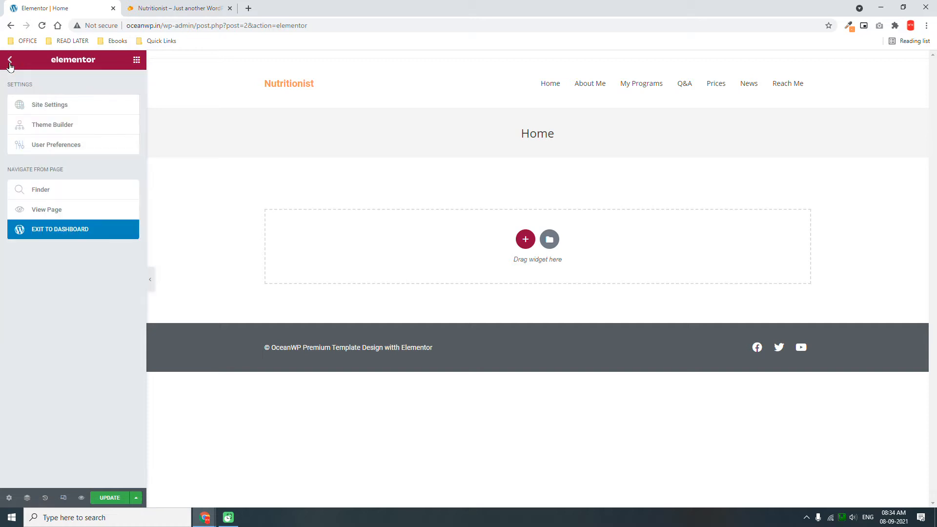
click(72, 227)
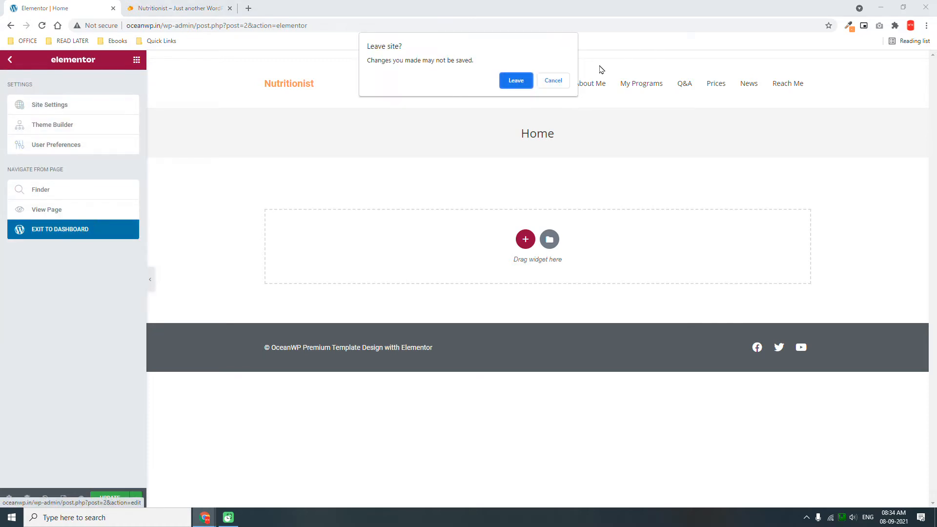
click(553, 80)
click(110, 498)
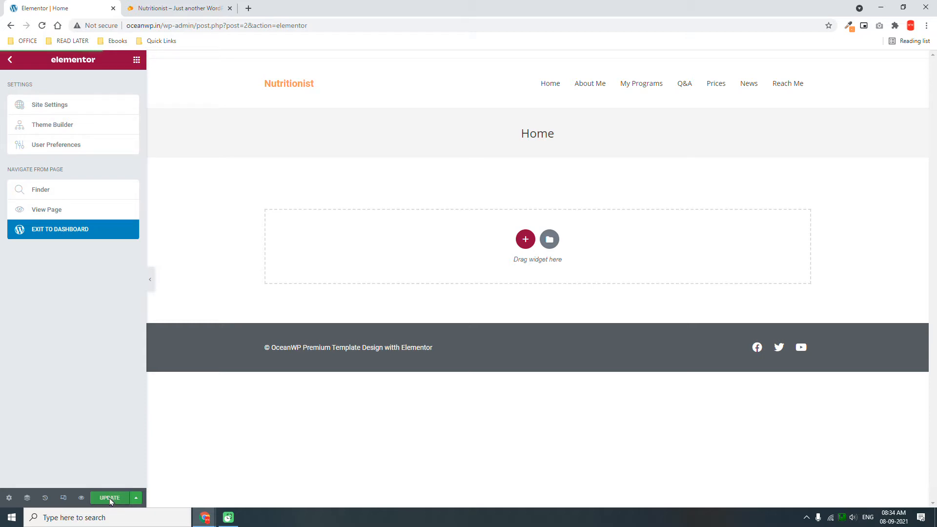
Disable the Home page's title and breadcrumbs in OceanWP Settings, update, and reopen it in Elementor.
click(56, 233)
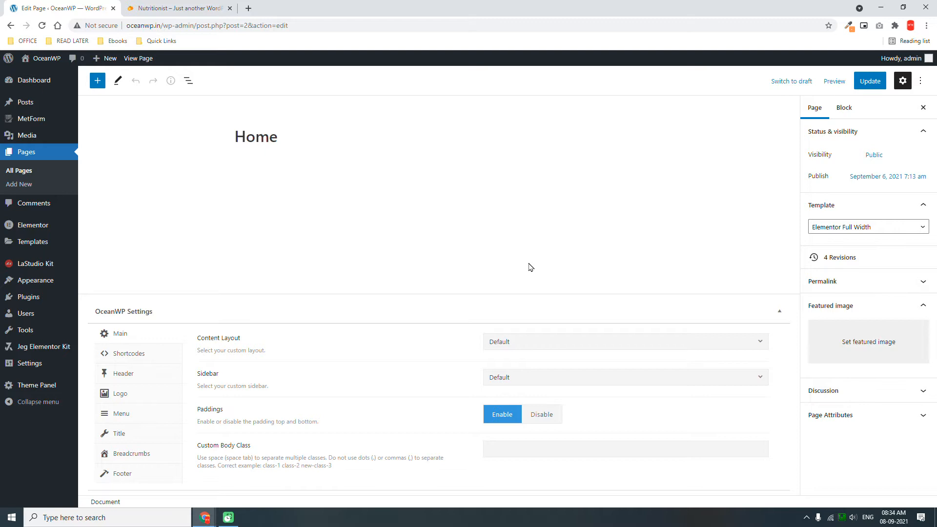
scroll(530, 271, down, 1)
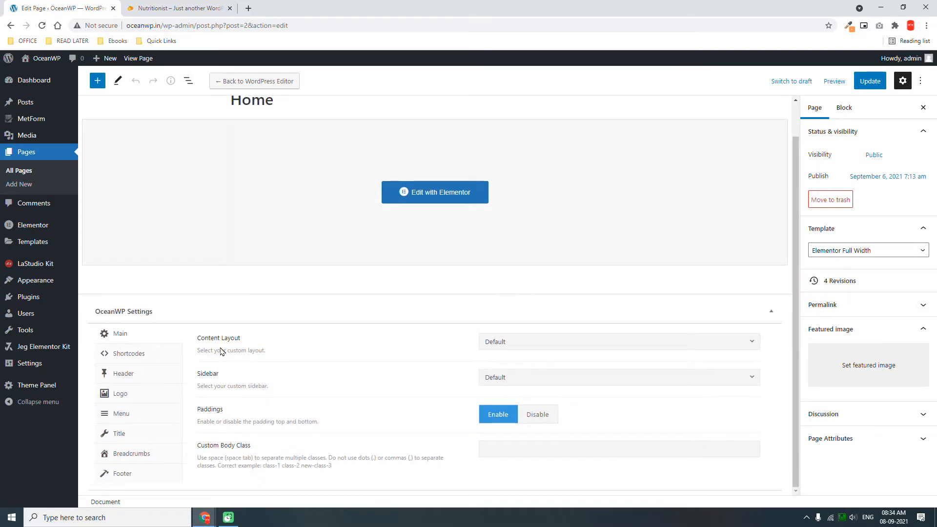
click(119, 438)
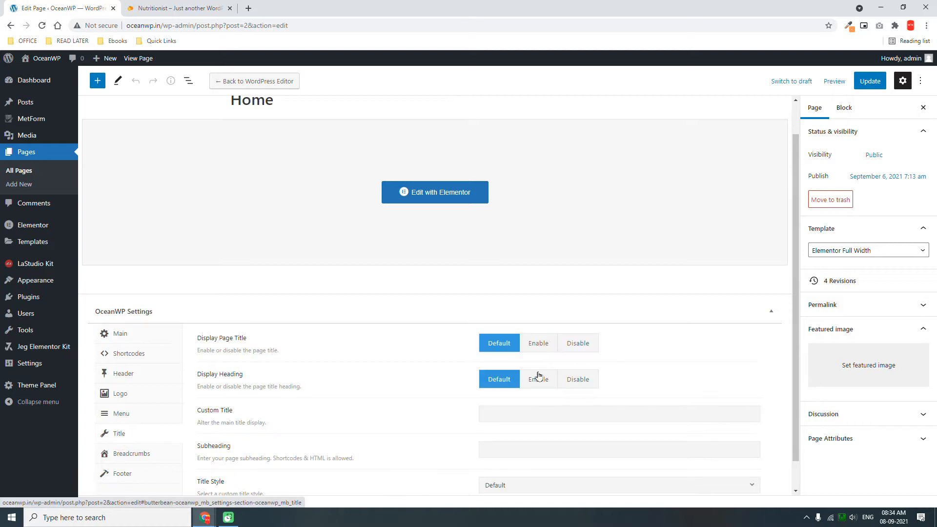
click(578, 344)
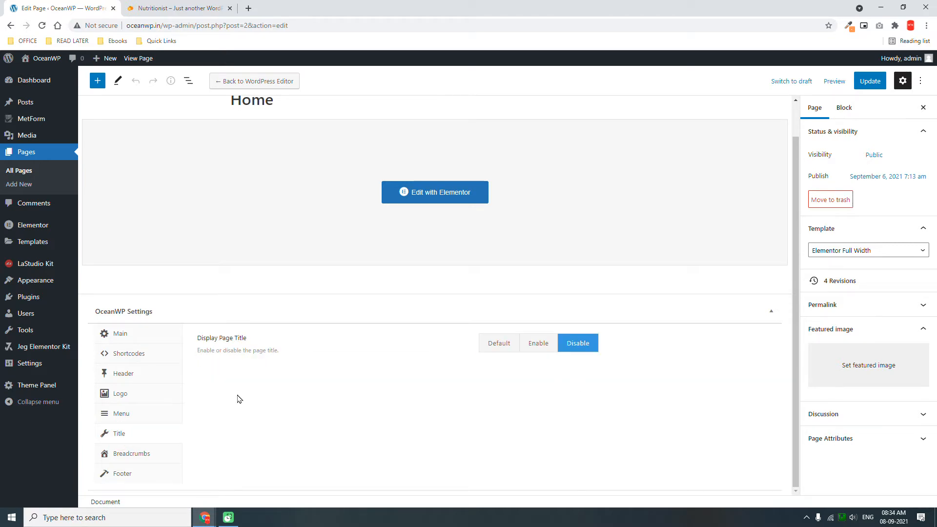
click(127, 458)
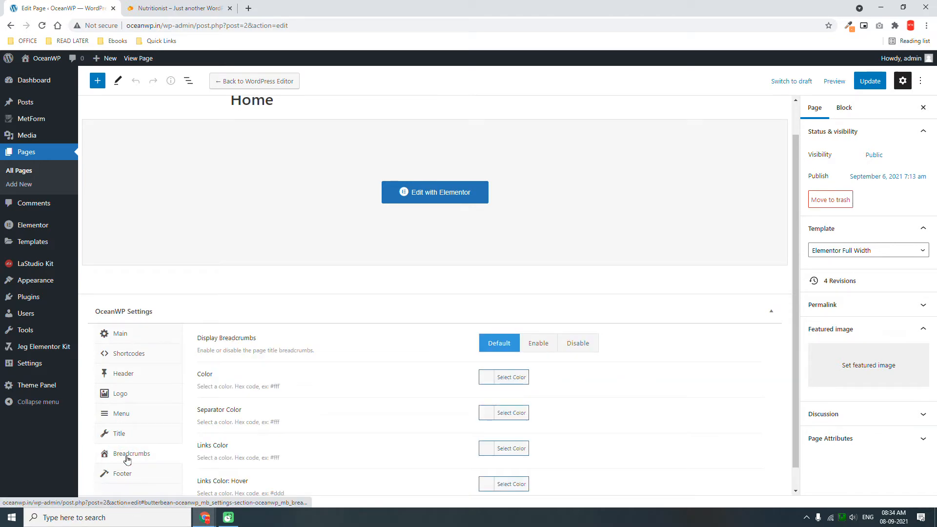
click(575, 344)
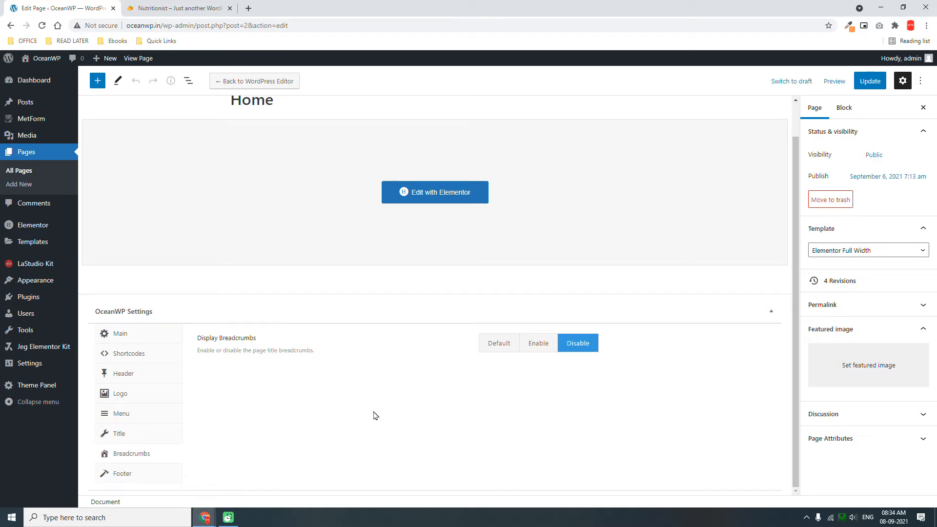
click(873, 84)
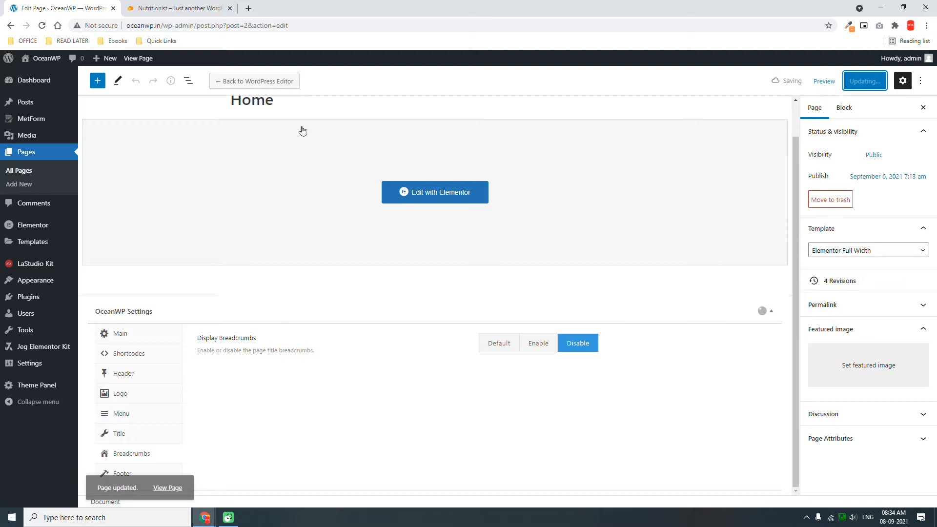
click(453, 195)
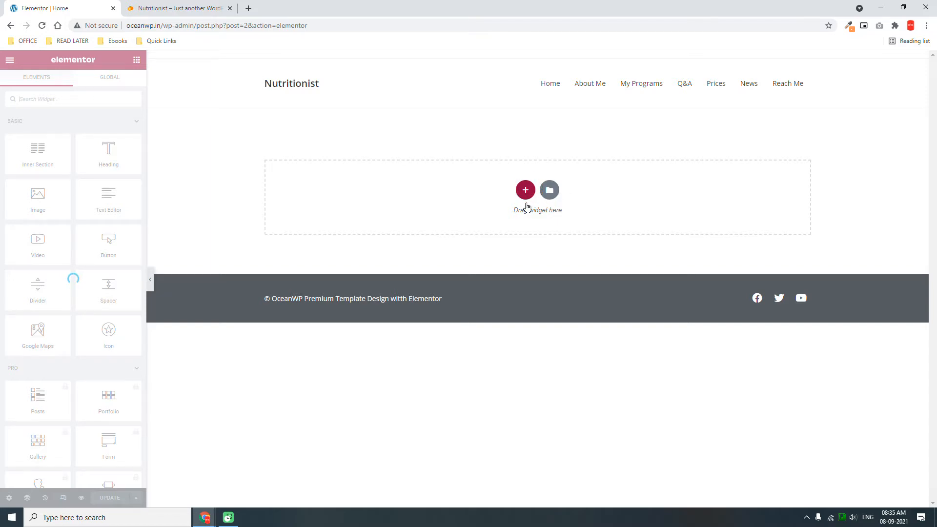
Insert a new two-column section into the Home page.
click(464, 217)
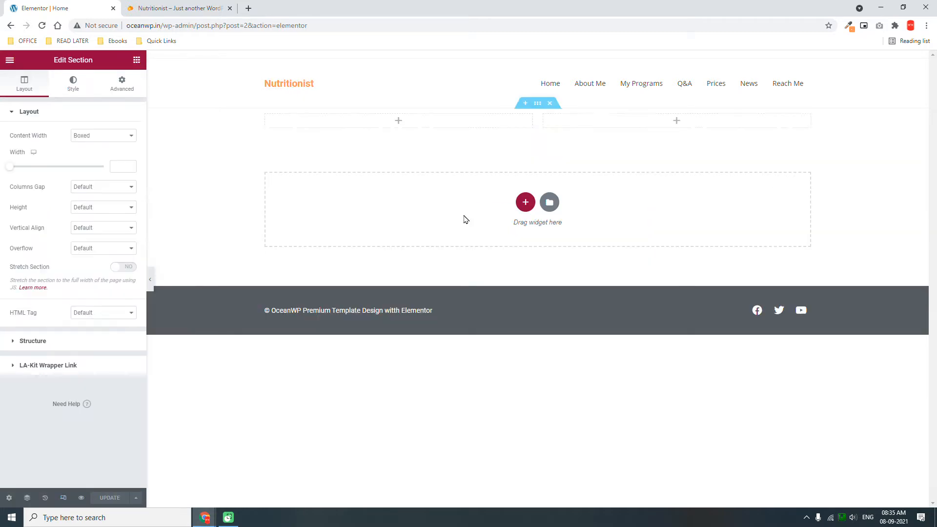
click(161, 6)
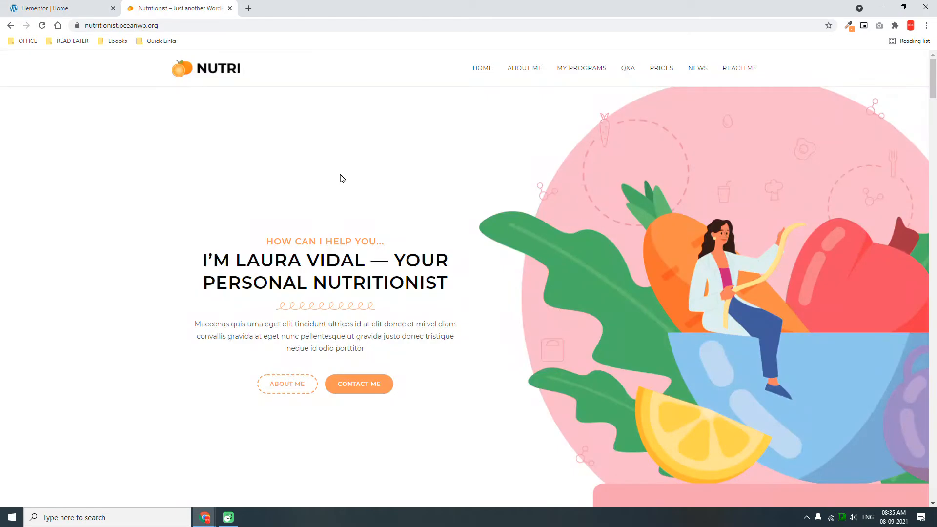
click(63, 5)
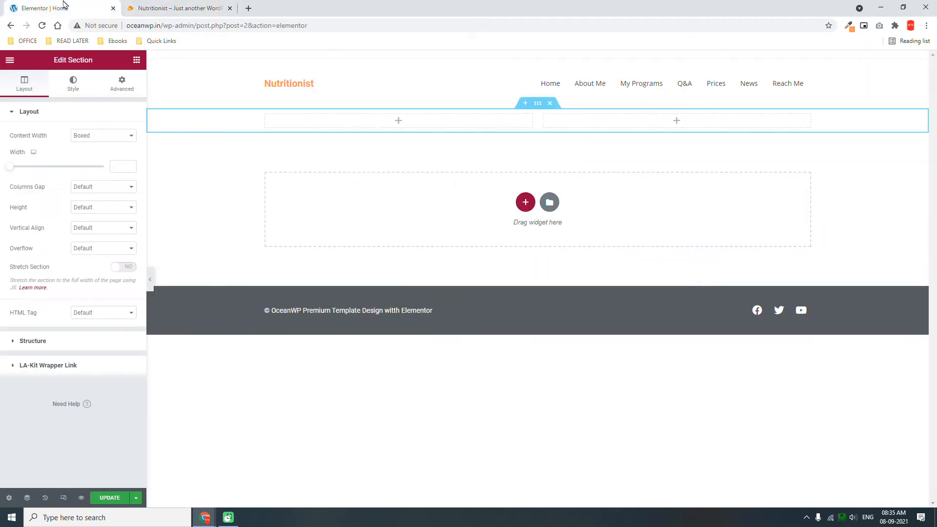
Unlink the section's padding and set top and bottom to 200 px.
click(113, 89)
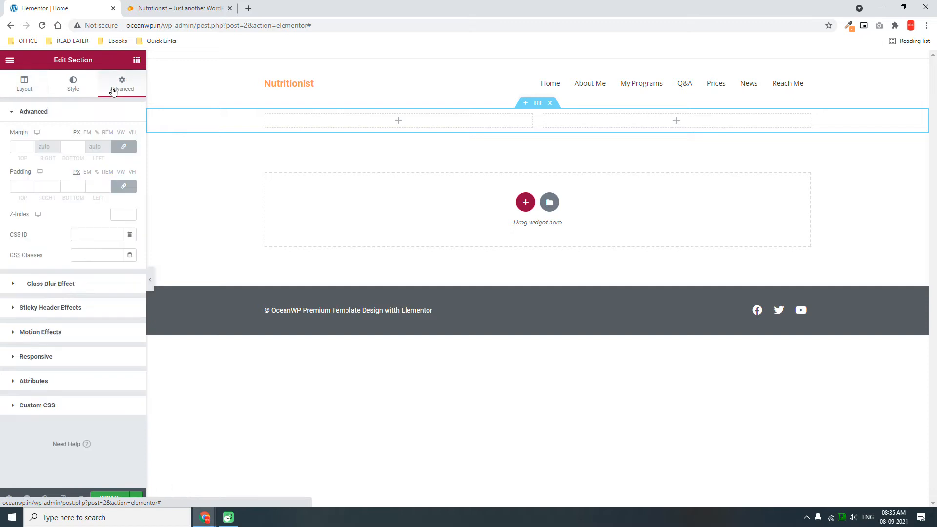
click(122, 186)
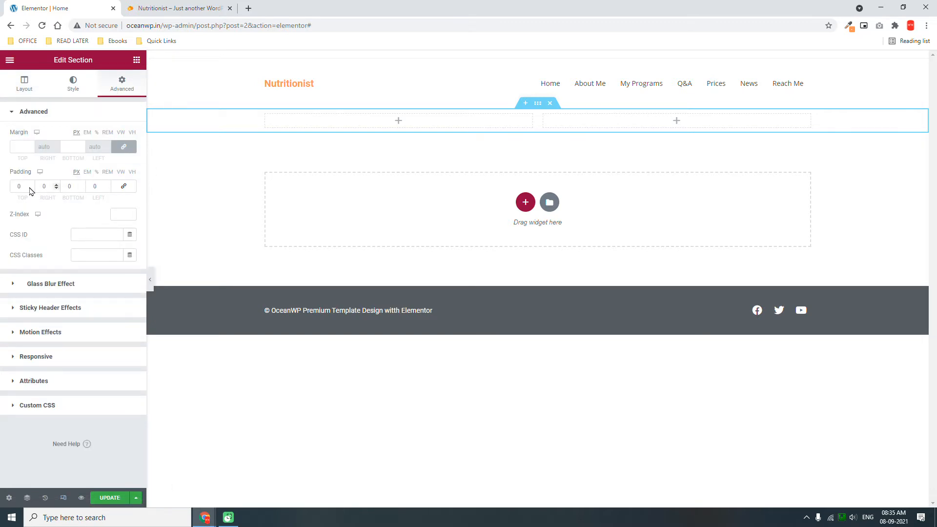
double_click(20, 186)
click(229, 8)
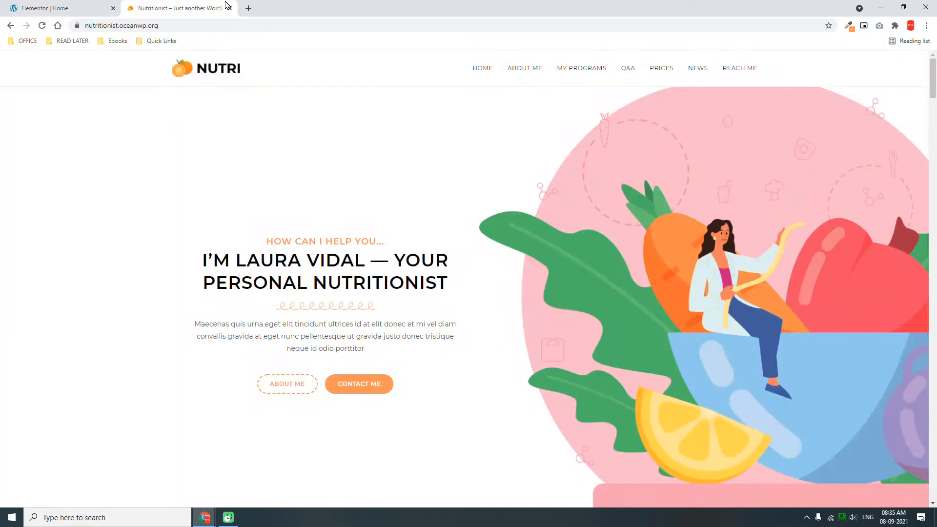
click(39, 8)
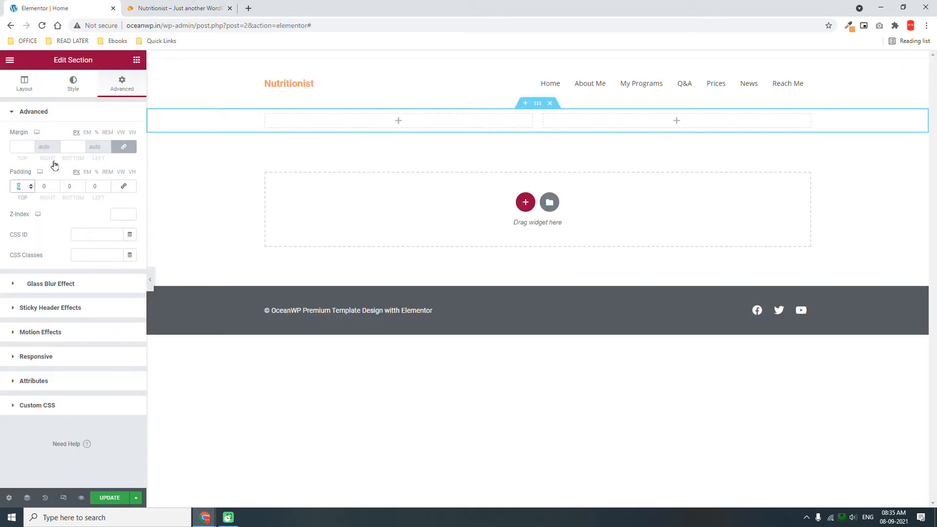
text(200)
key(Tab)
key(Tab)
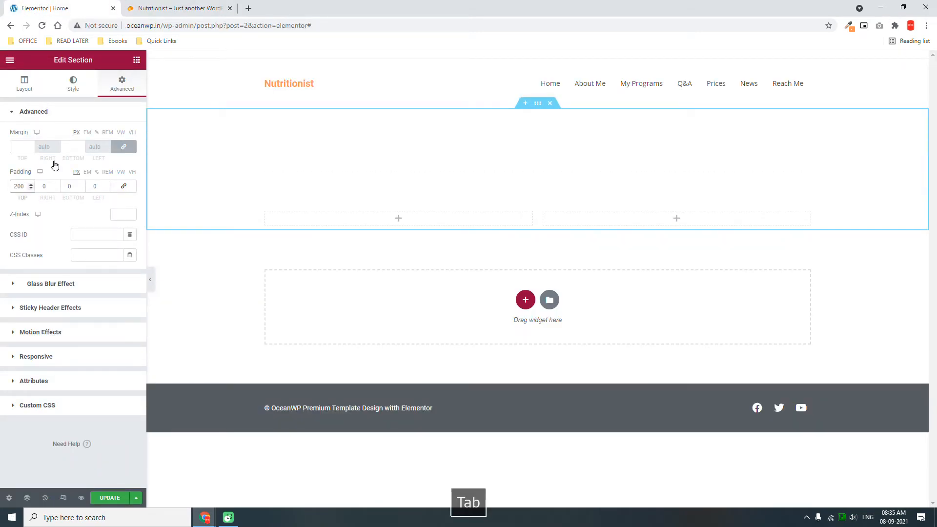
text(200)
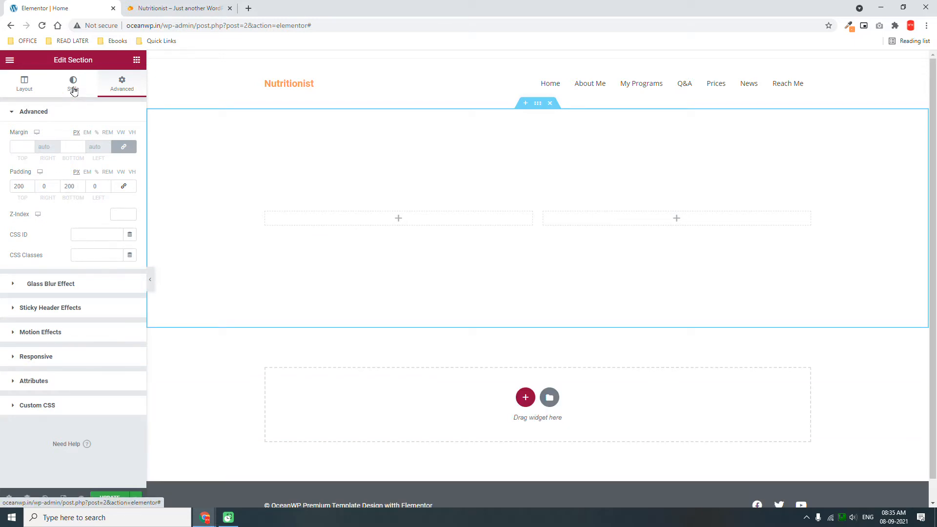
Give the section a Classic background using the uploaded BG.webp fruit image.
click(73, 88)
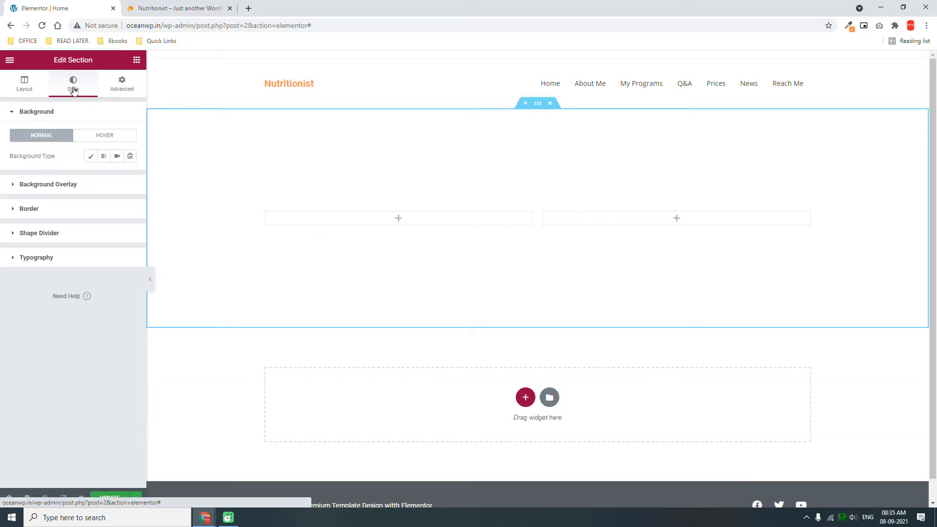
click(91, 157)
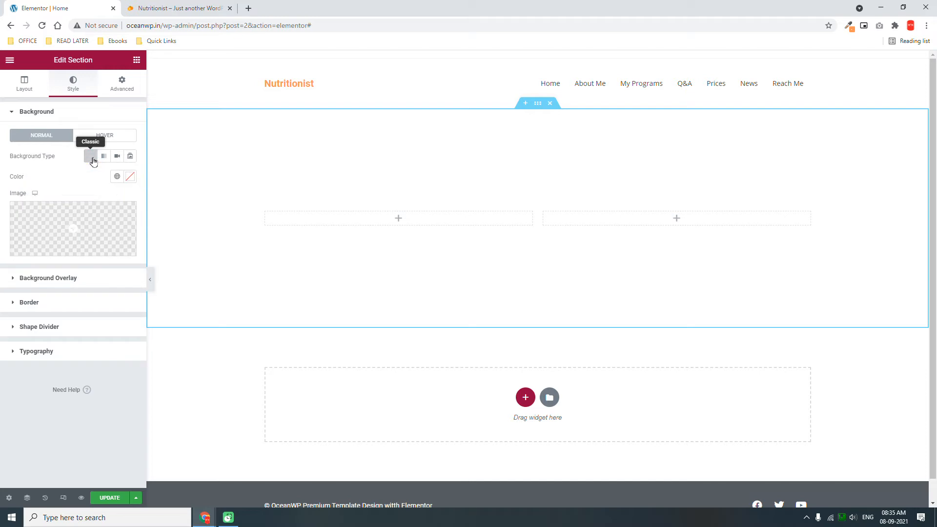
click(103, 228)
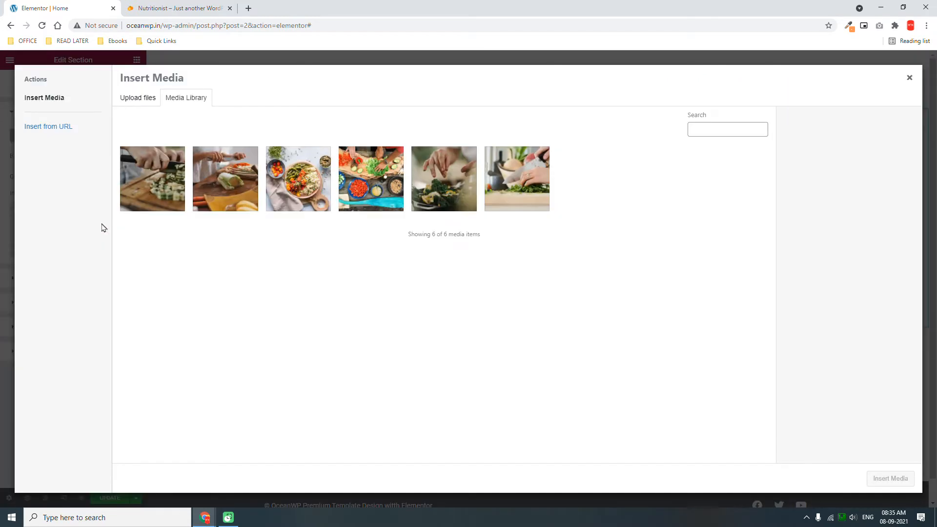
click(137, 98)
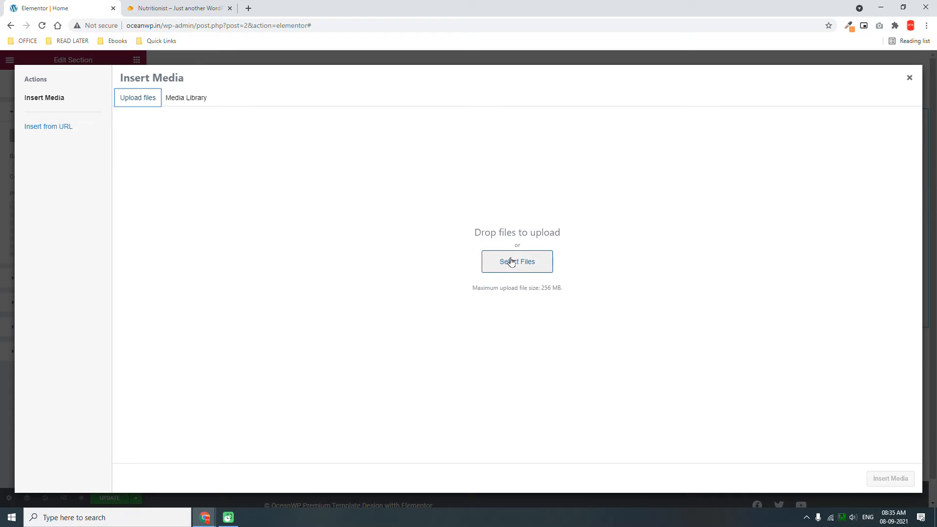
click(520, 258)
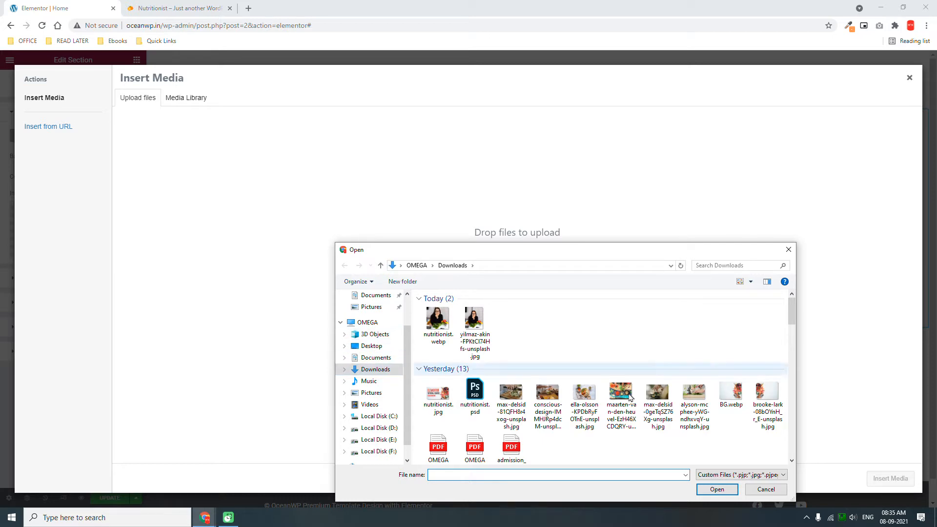
double_click(731, 394)
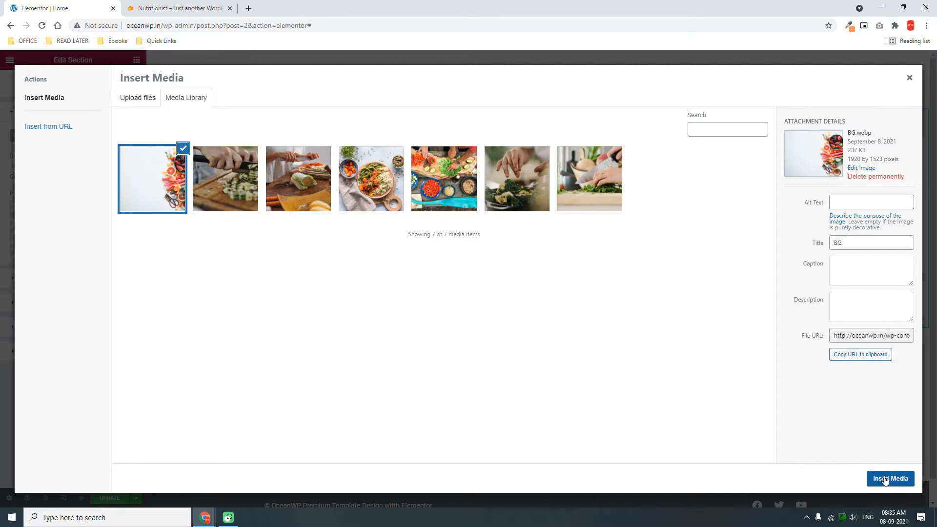
click(888, 481)
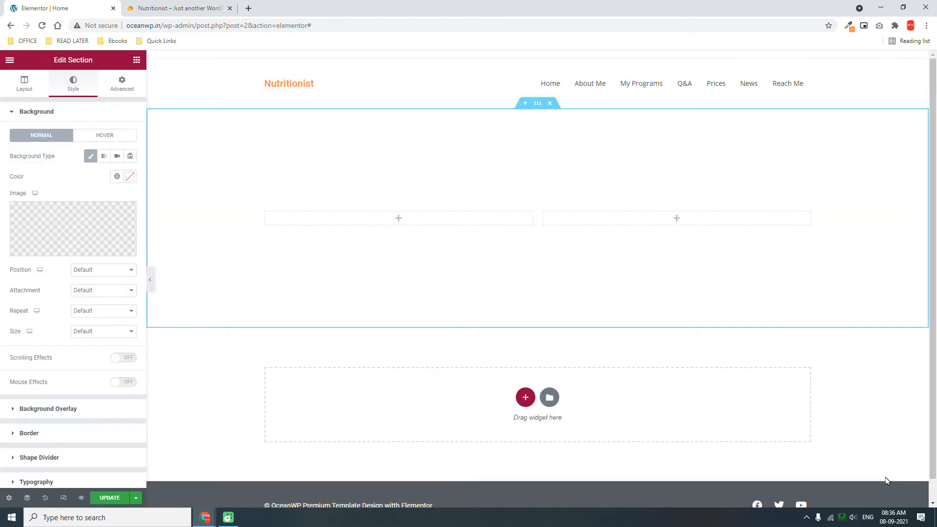
Set the background image Size to Cover and Attachment to Fixed.
click(96, 331)
click(96, 357)
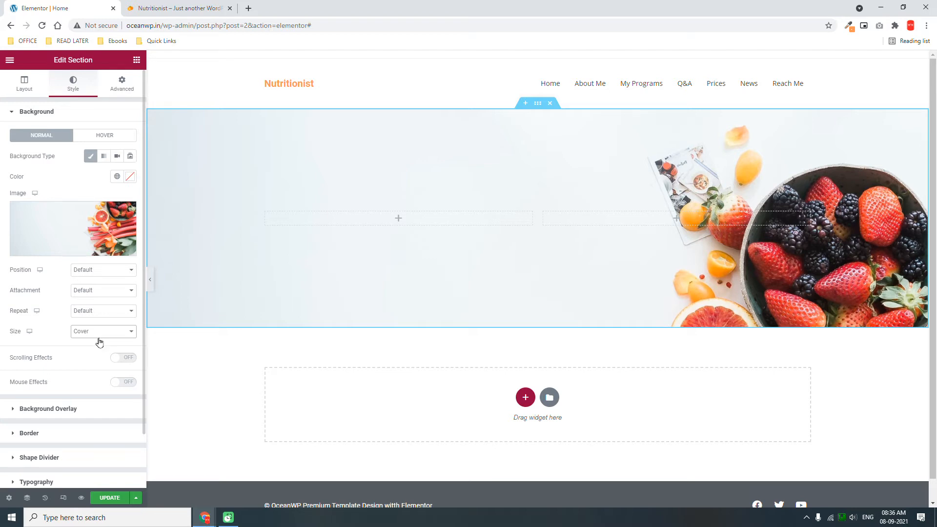
click(89, 292)
click(92, 316)
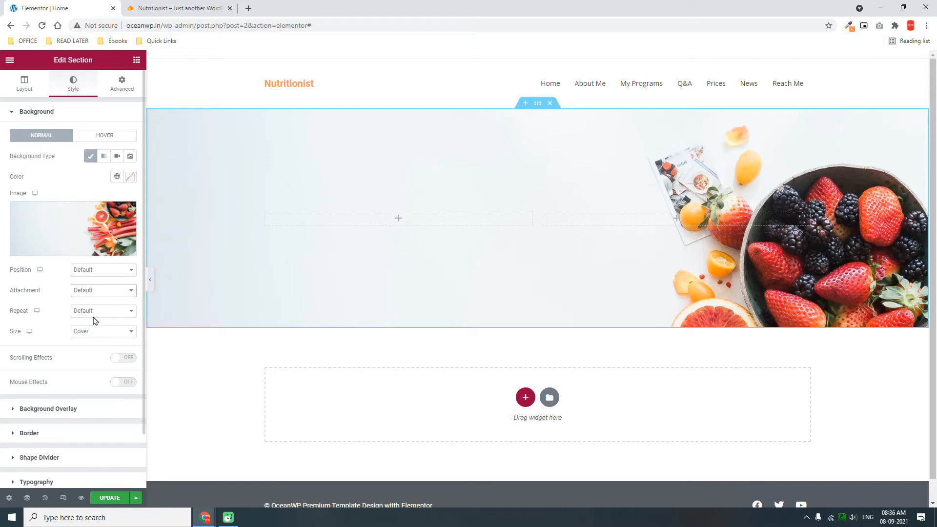
scroll(390, 270, down, 1)
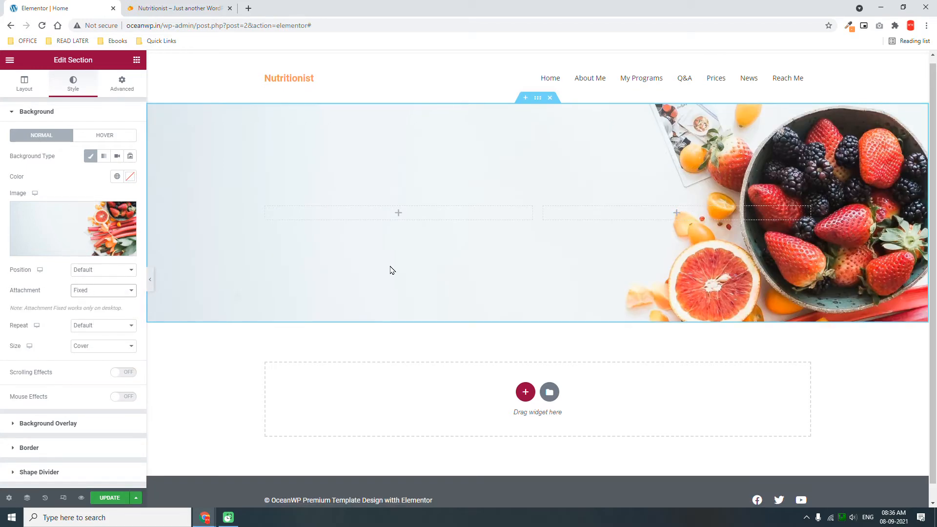
scroll(390, 270, up, 1)
scroll(391, 270, down, 1)
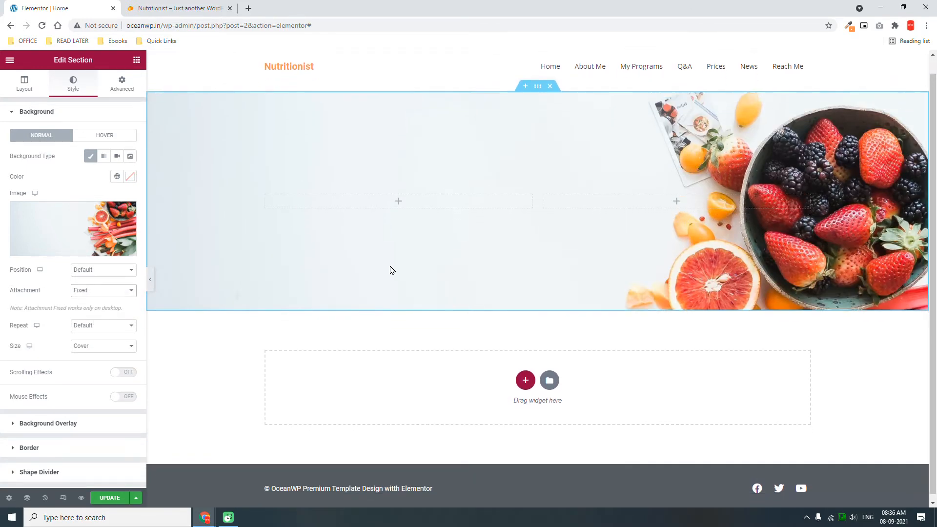
scroll(391, 270, up, 1)
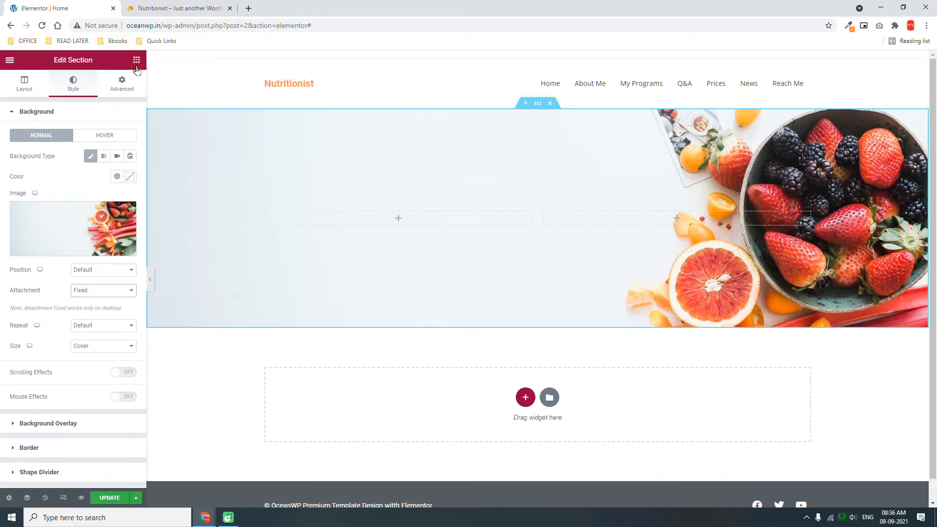
Add a Heading to the left column titled with the demo's 'HOW CAN I HELP YOU...' subheading.
click(136, 60)
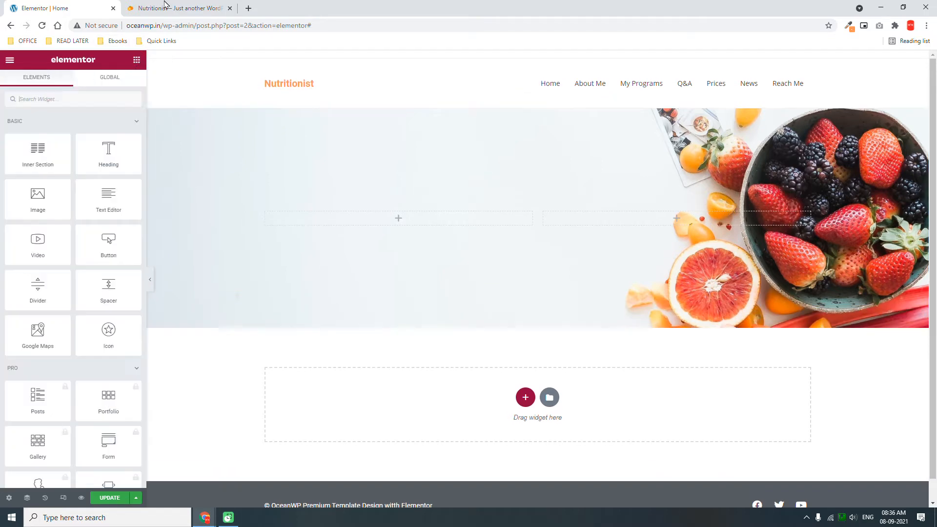
click(165, 5)
drag(269, 241, 417, 245)
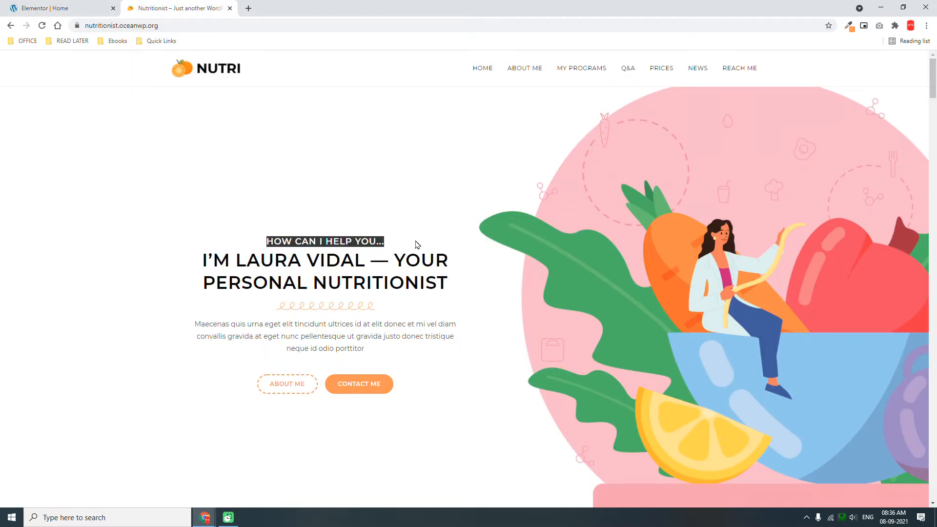
click(71, 6)
drag(115, 140, 419, 211)
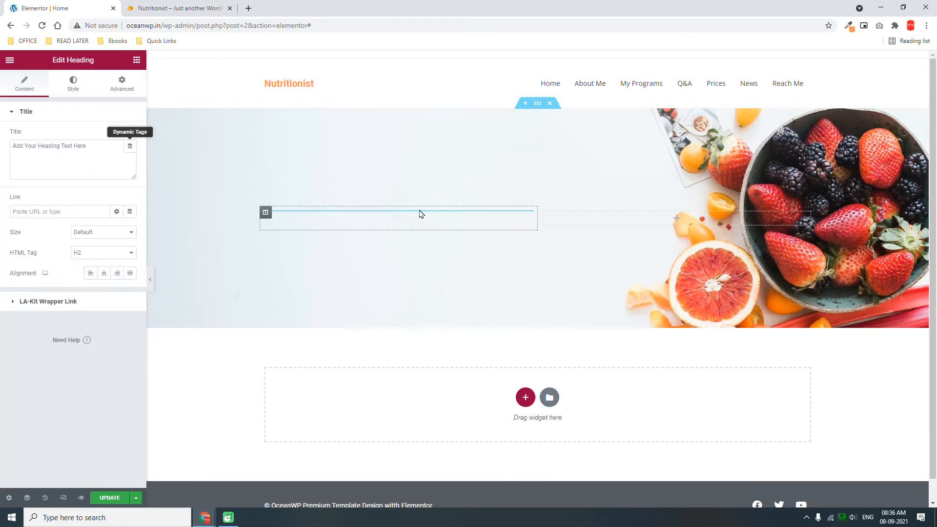
key(ctrl+Tab)
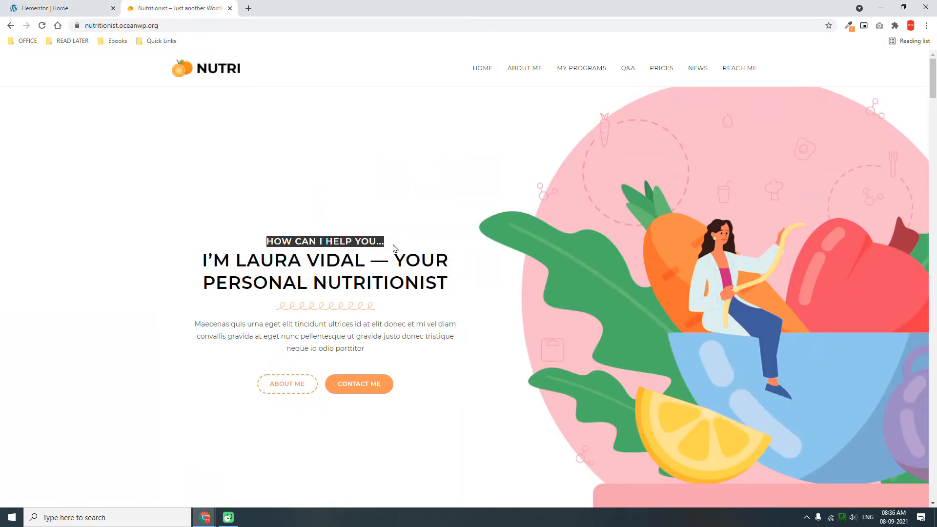
key(ctrl+c)
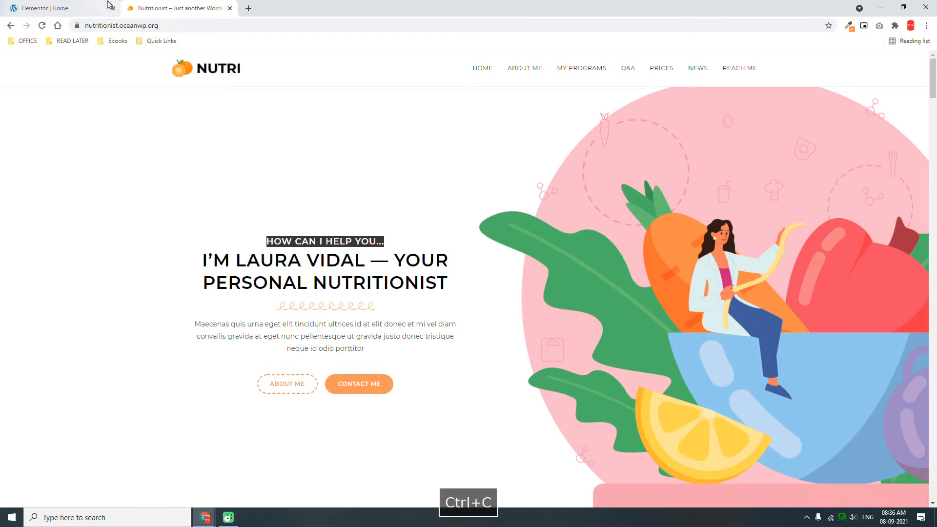
click(58, 8)
triple_click(101, 146)
key(ctrl+v)
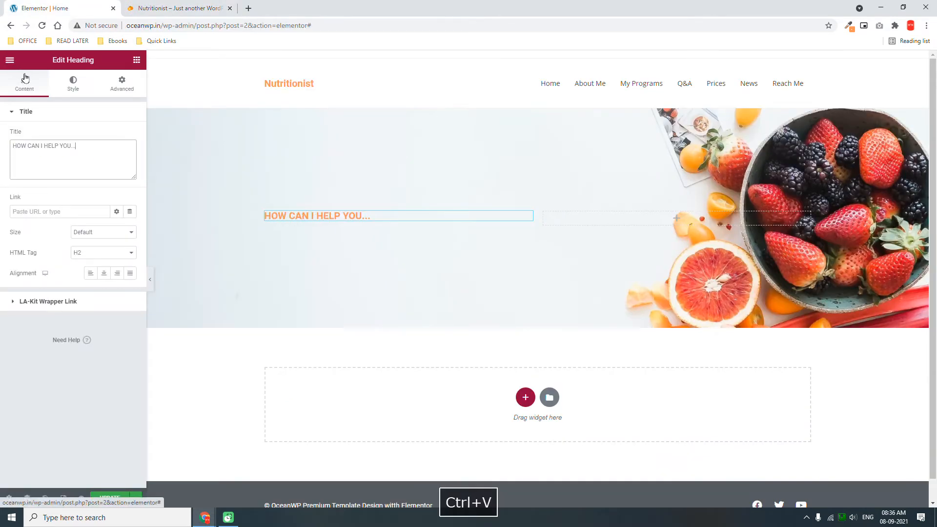
Add a second Heading below it and paste the demo site's main headline as its title.
click(137, 59)
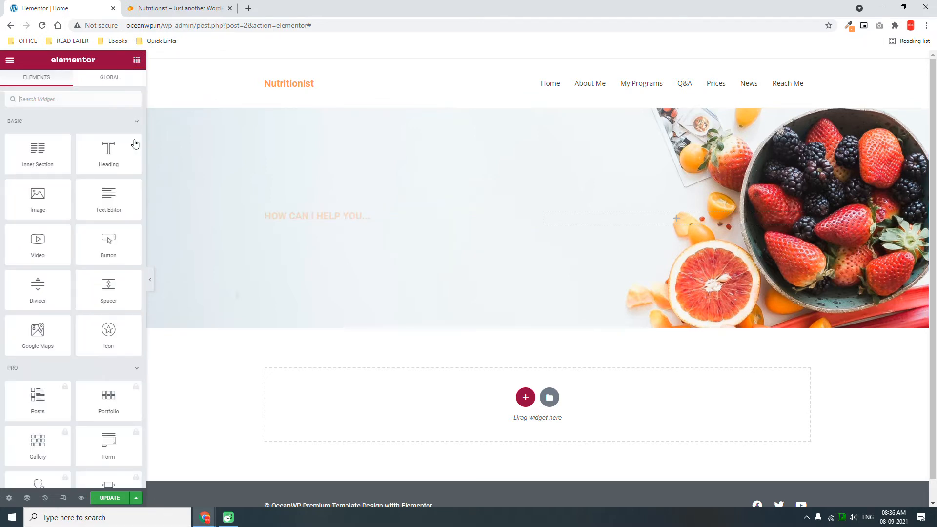
drag(106, 154, 322, 223)
click(151, 7)
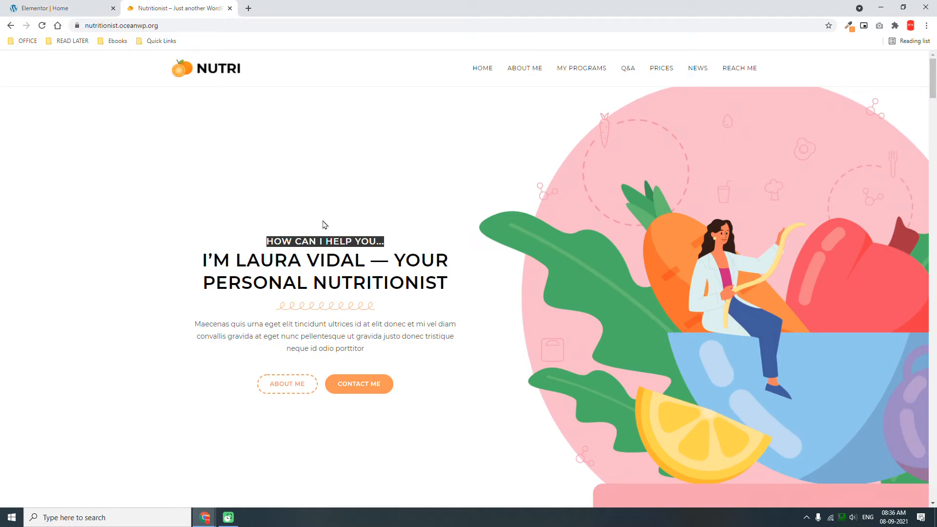
drag(454, 287, 193, 271)
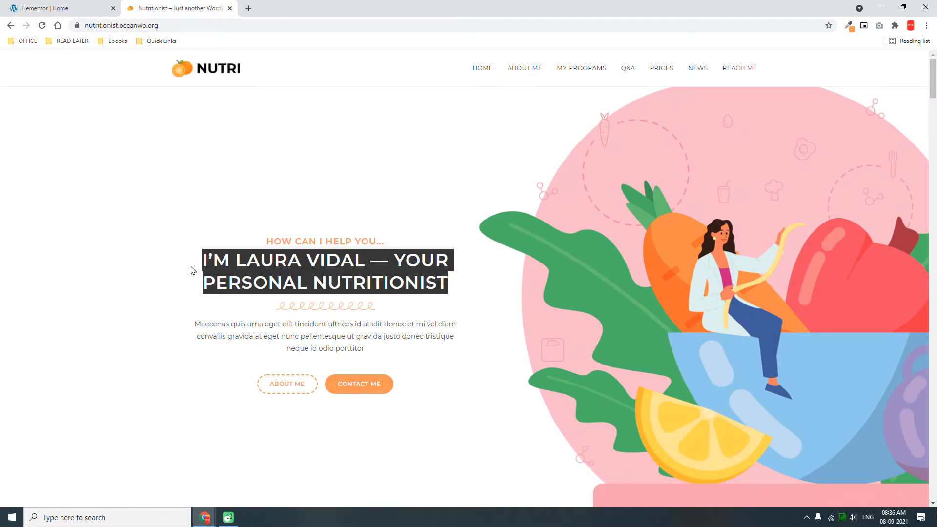
key(ctrl+c)
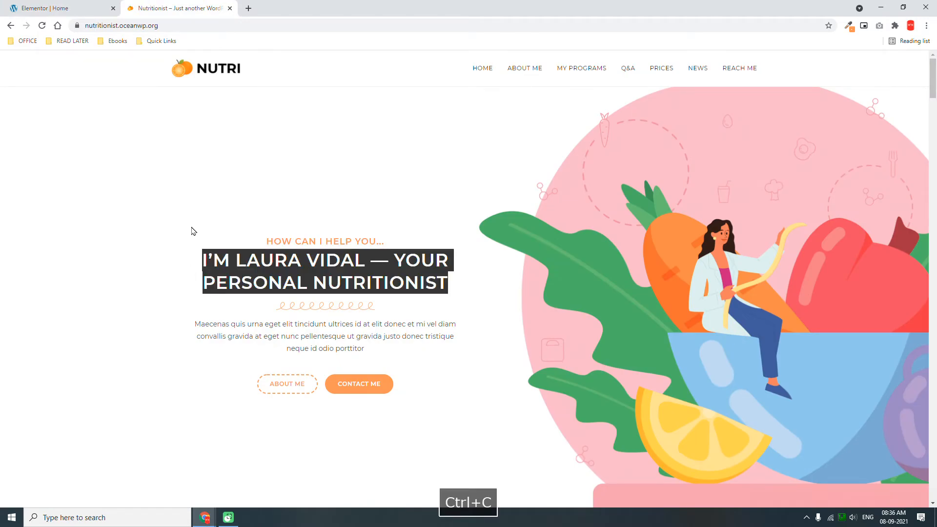
click(82, 7)
click(109, 161)
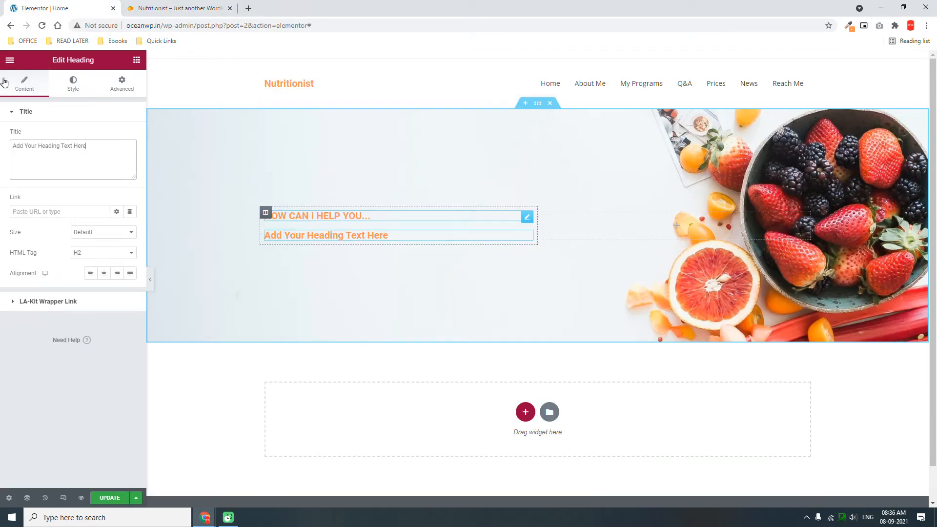
key(ctrl+v)
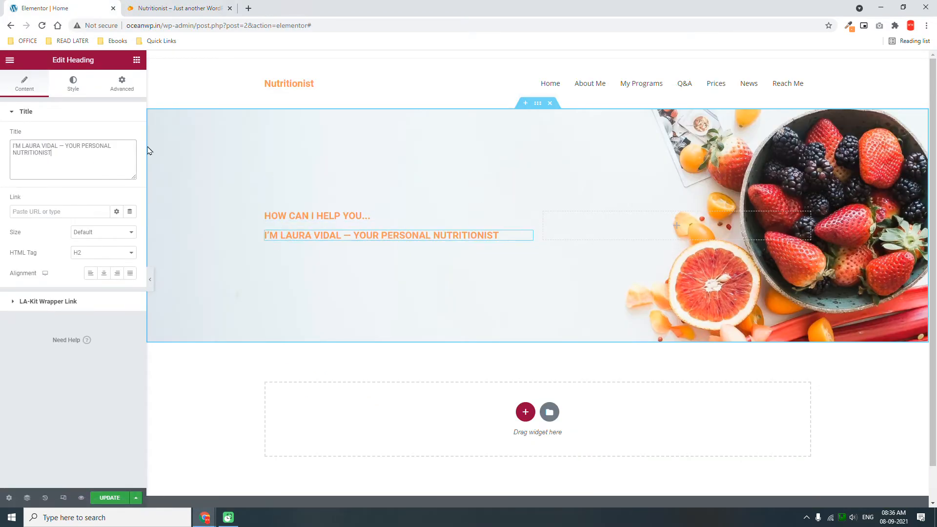
Apply the global Secondary dark grey as the heading's text colour.
click(77, 91)
click(128, 135)
click(117, 136)
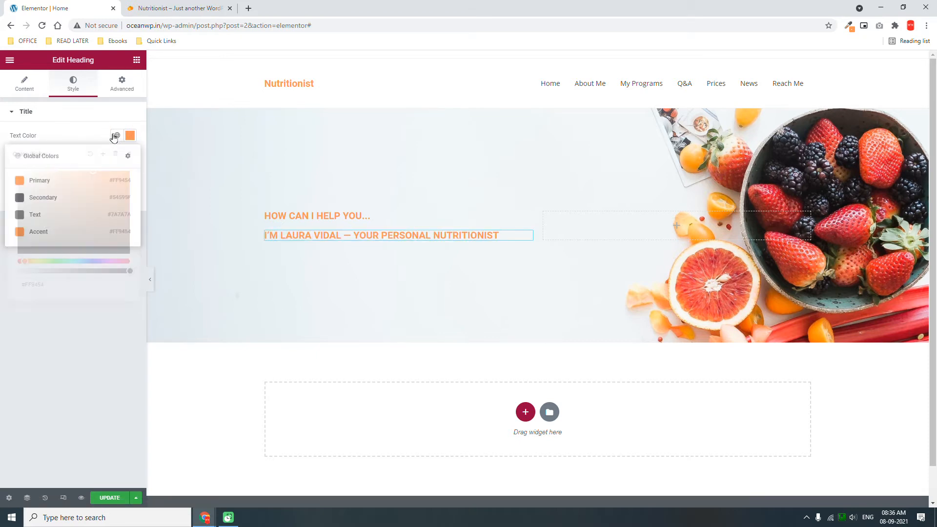
click(39, 201)
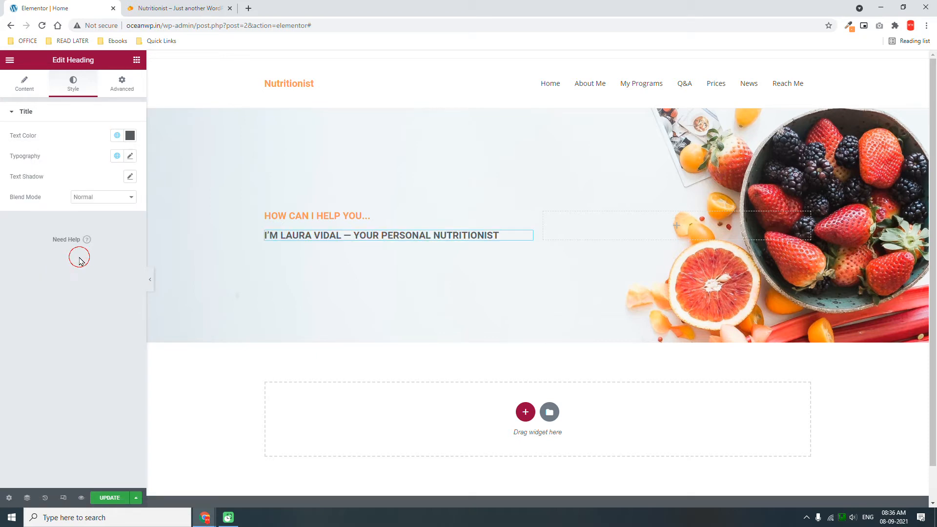
Set the heading typography to size 40 px and weight 500.
click(130, 156)
click(180, 8)
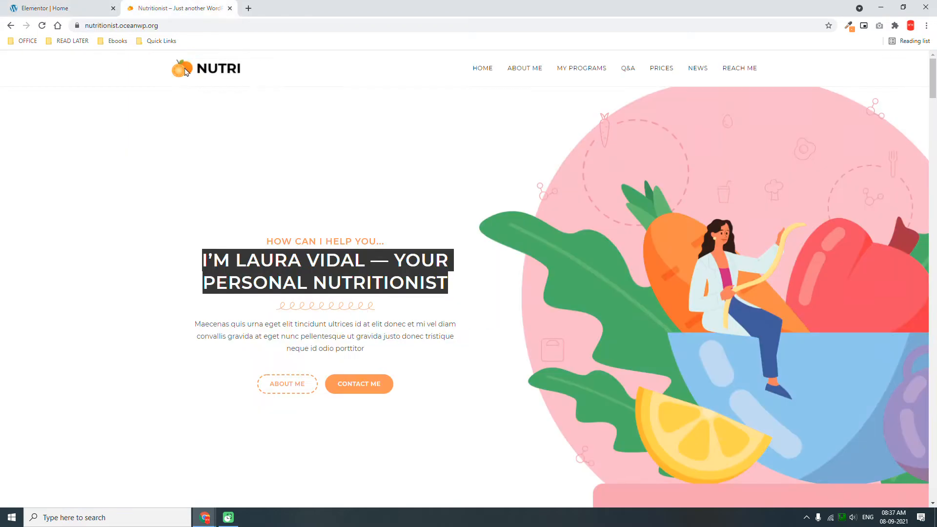
click(111, 5)
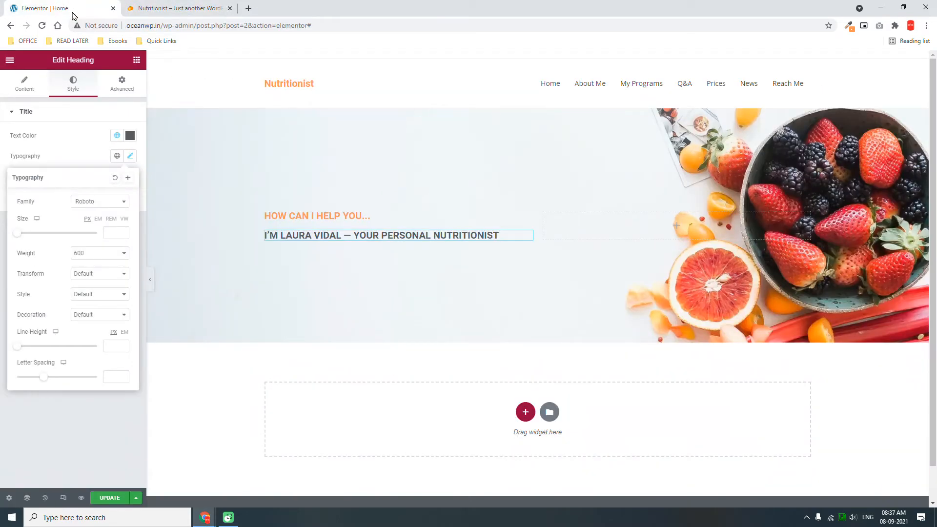
click(112, 230)
text(40)
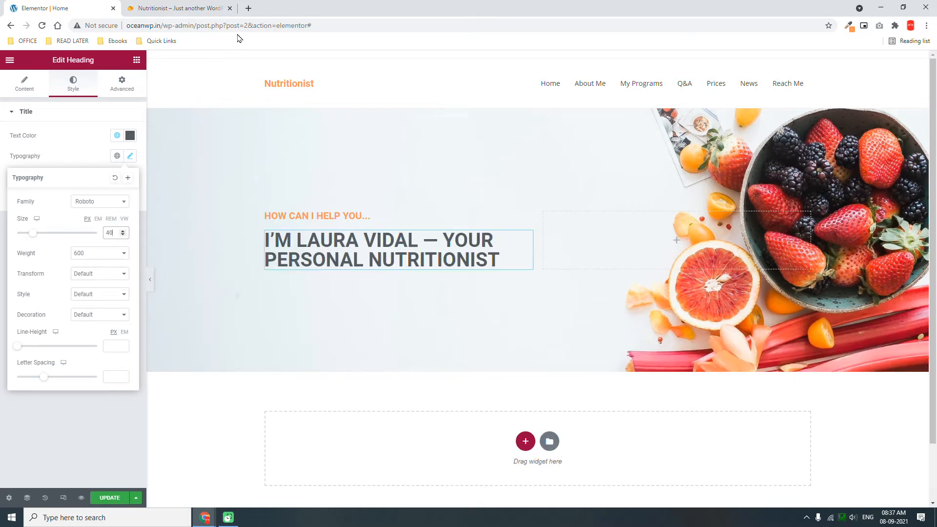
click(172, 5)
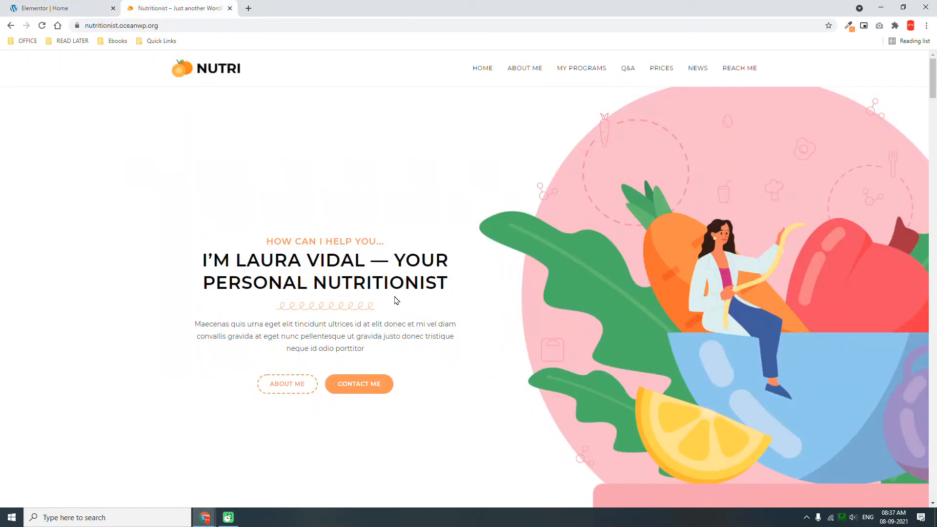
click(89, 6)
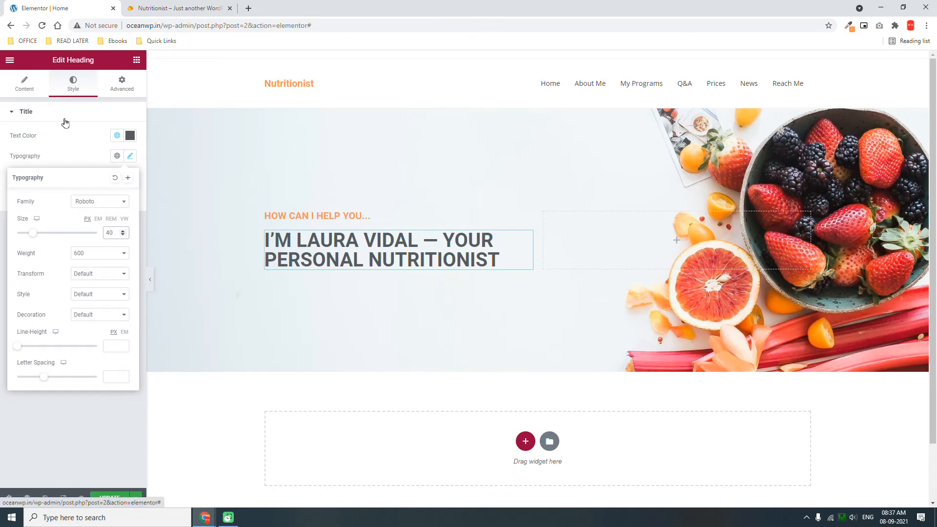
click(98, 254)
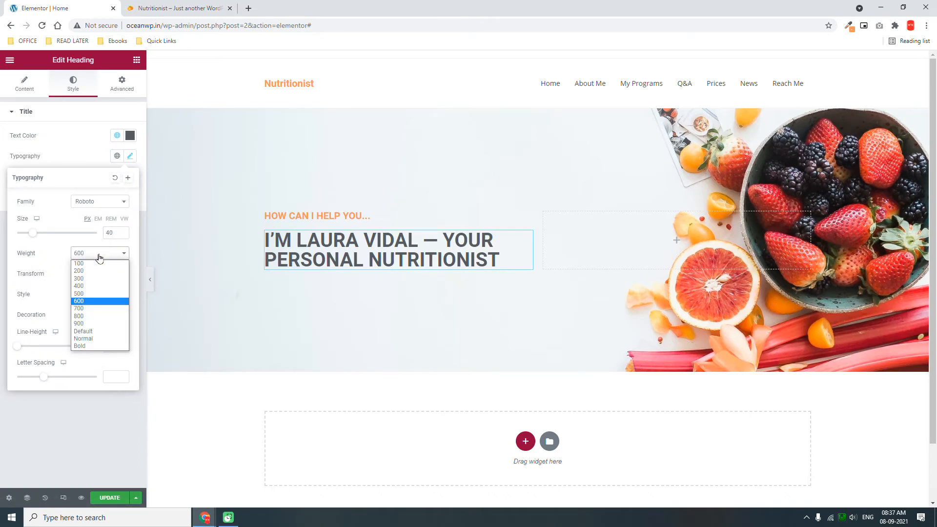
click(86, 293)
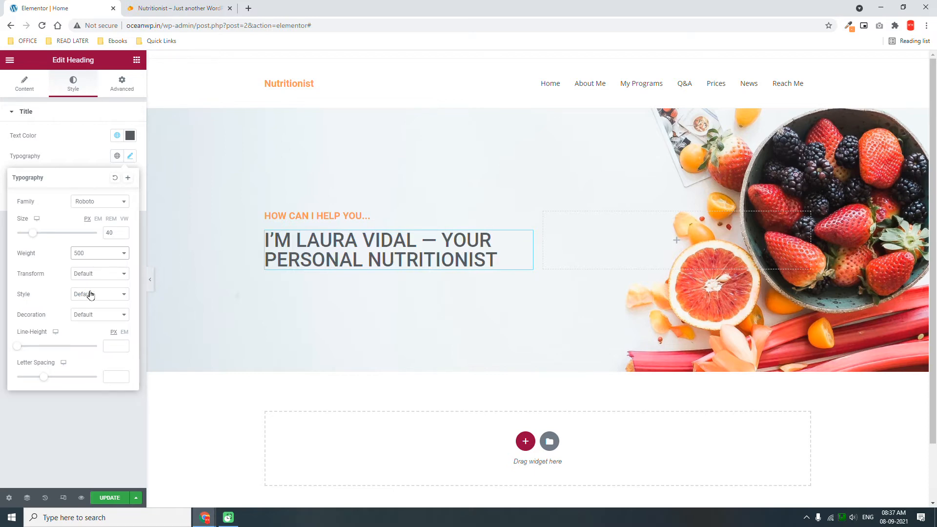
Set the heading line height to 1.3 em.
click(108, 346)
text(1.5)
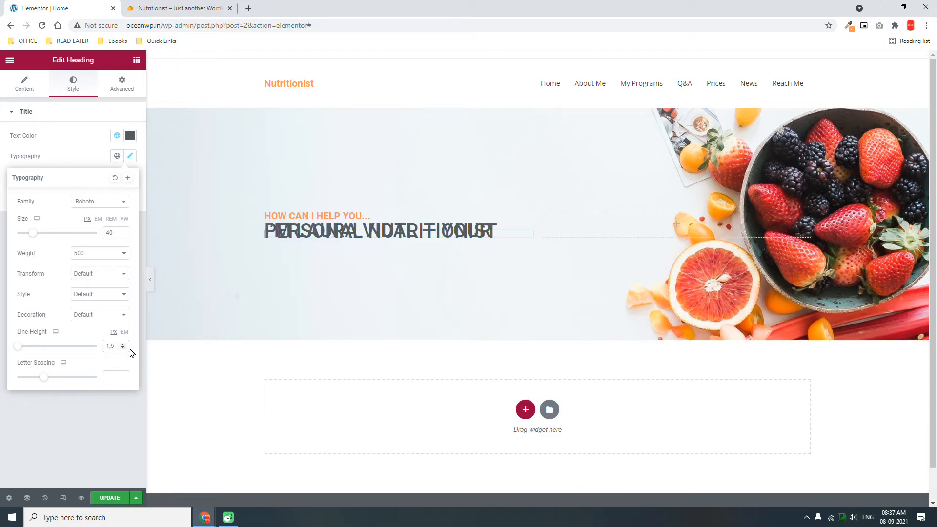
click(82, 353)
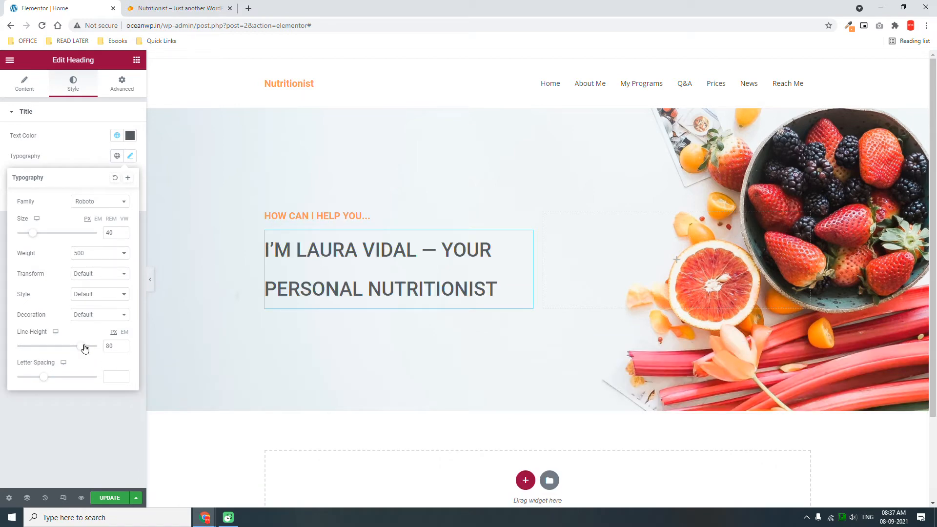
click(83, 346)
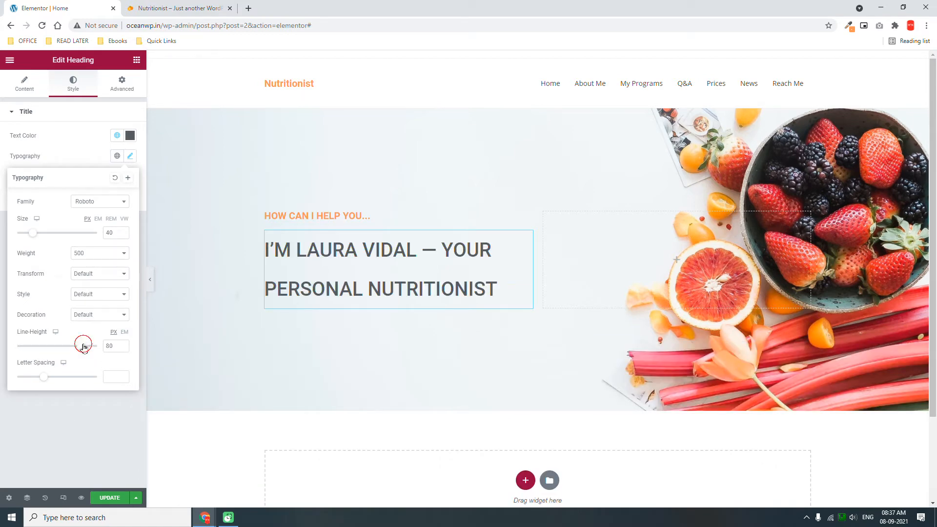
click(45, 345)
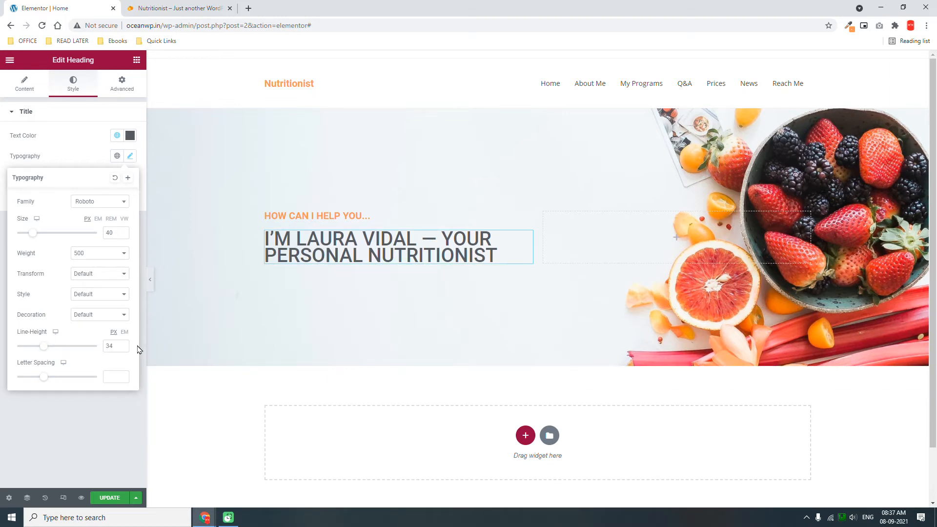
click(124, 334)
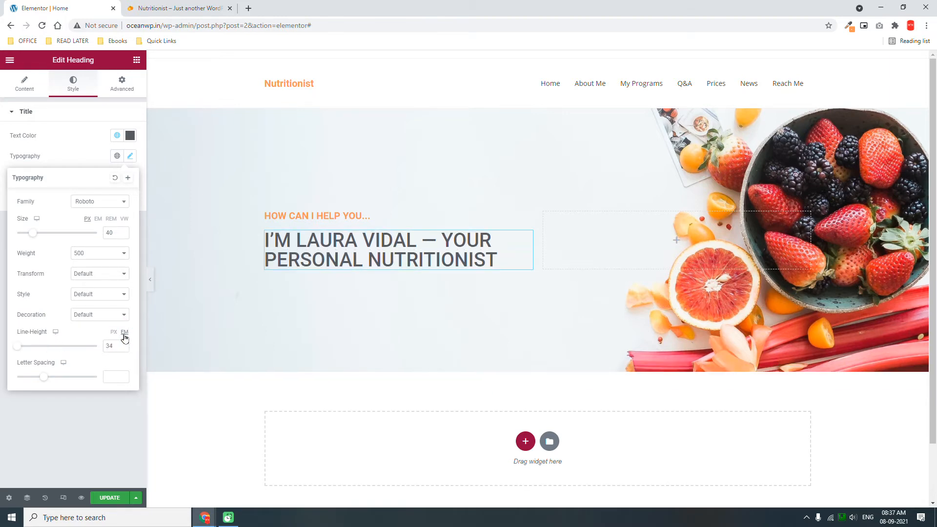
click(20, 346)
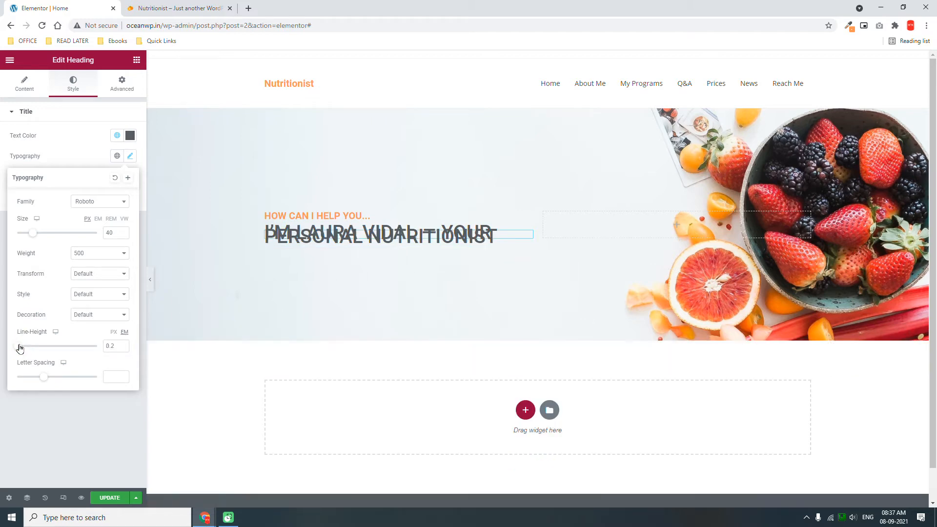
click(124, 344)
click(124, 345)
click(124, 345)
click(123, 345)
click(124, 345)
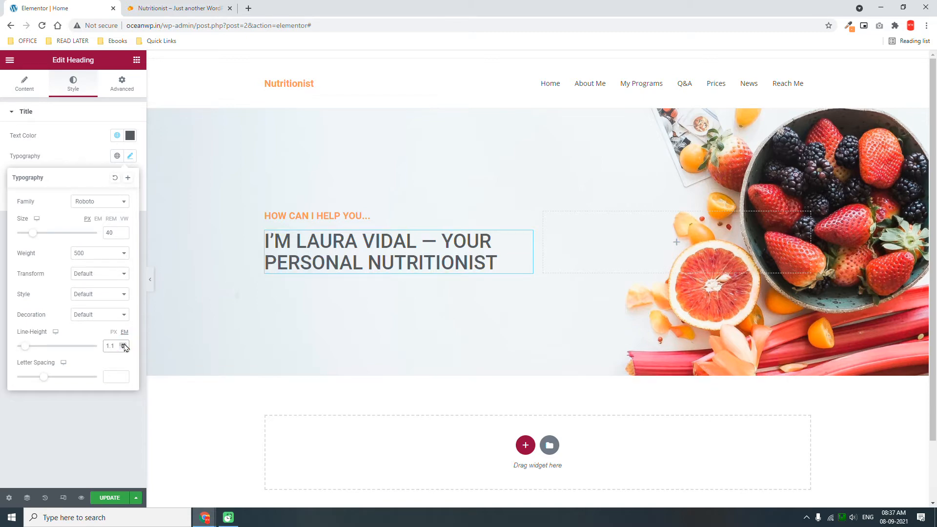
click(124, 344)
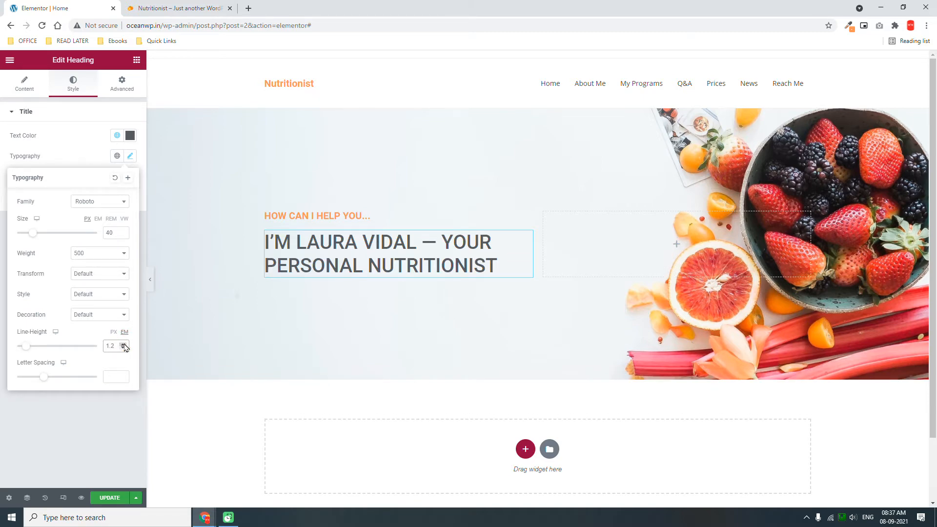
click(124, 344)
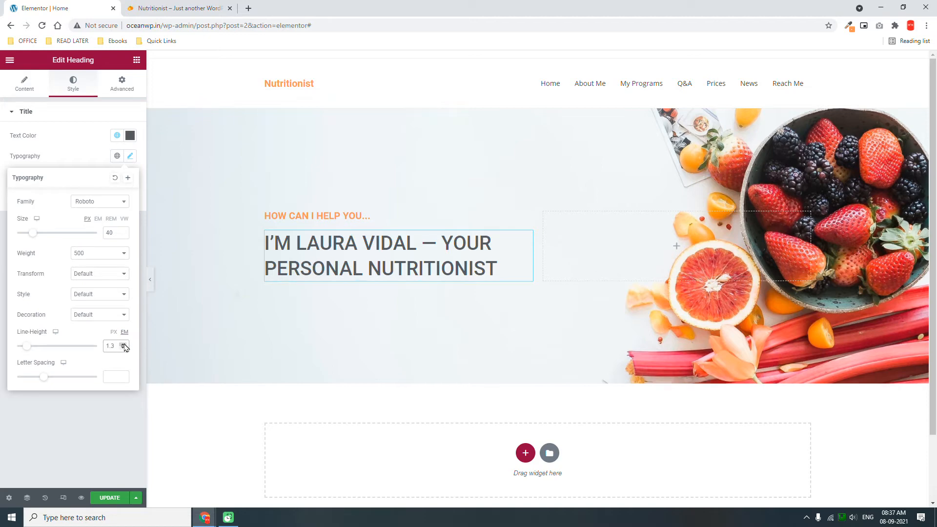
click(179, 6)
click(48, 4)
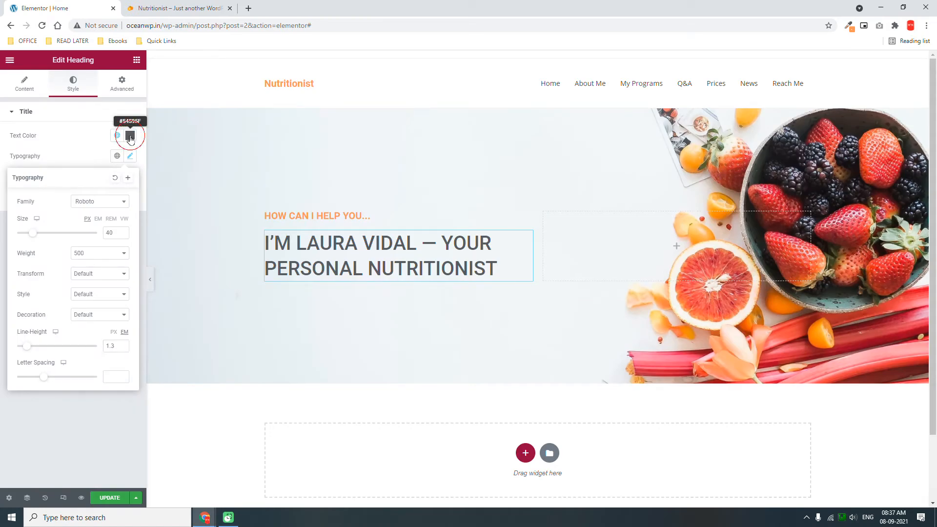
Darken the heading text colour to near-black #1C1D1E.
click(130, 137)
click(24, 244)
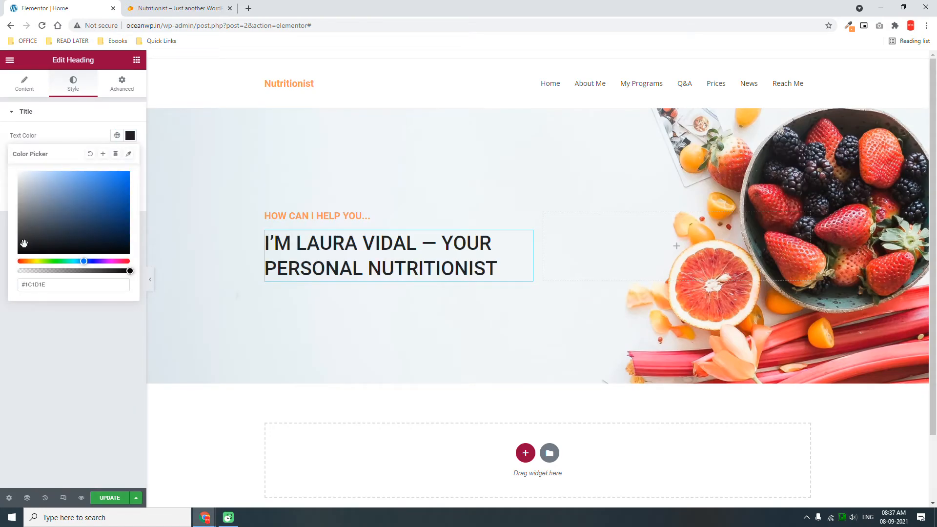
click(21, 350)
click(175, 8)
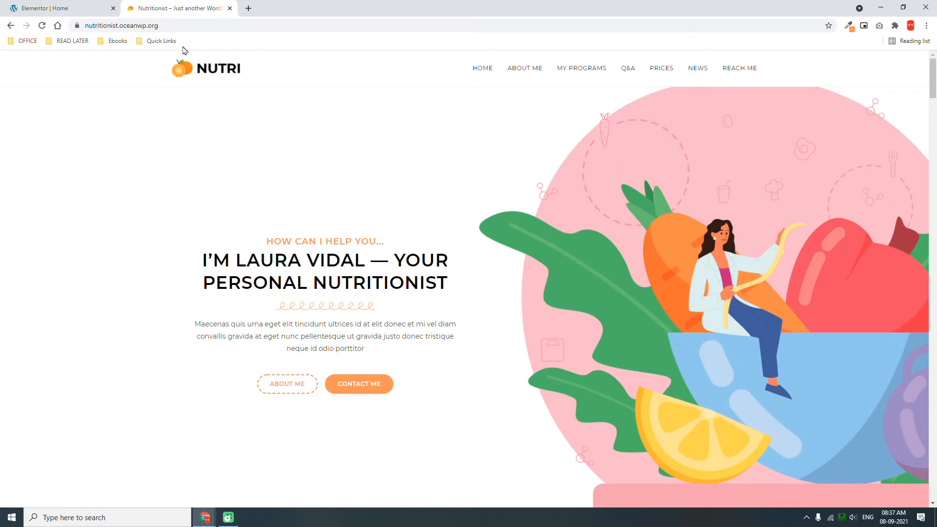
click(87, 8)
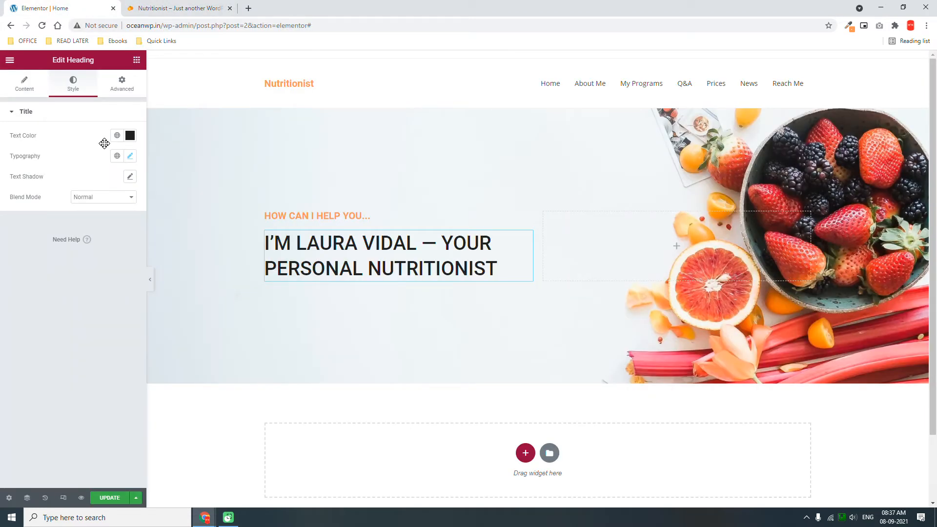
Add a Divider below the heading with the Curly style, aligned left.
drag(39, 290, 408, 265)
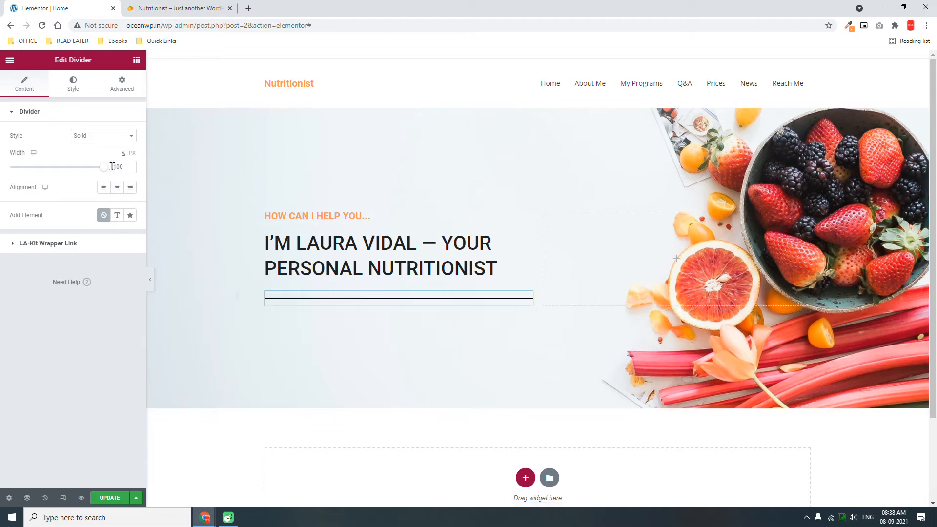
click(107, 137)
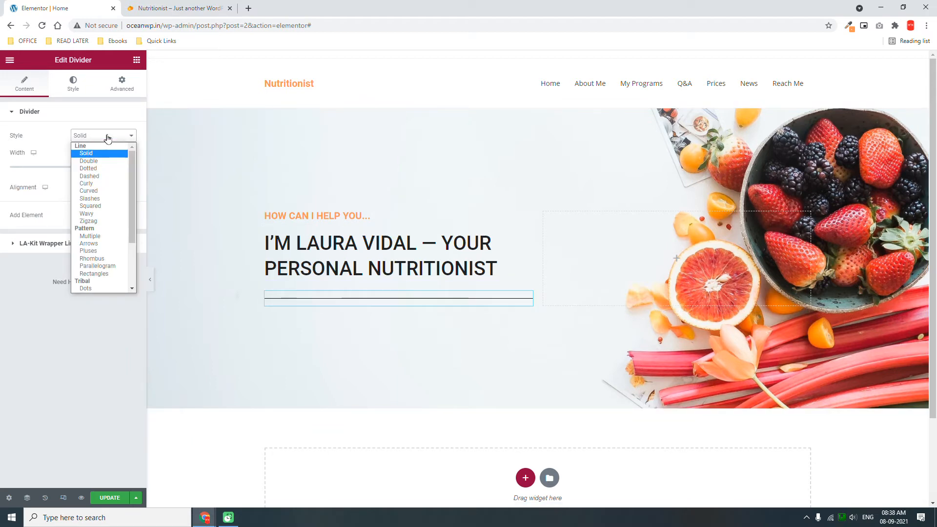
click(102, 185)
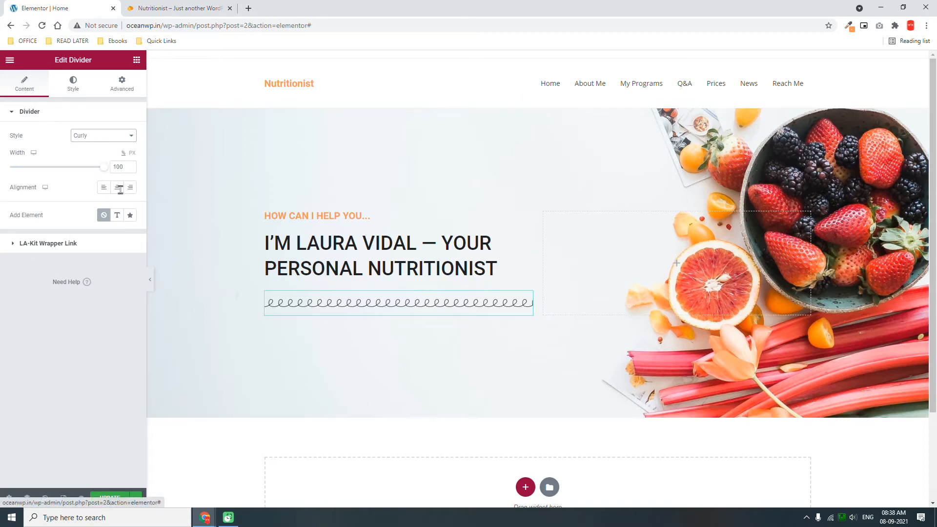
click(170, 8)
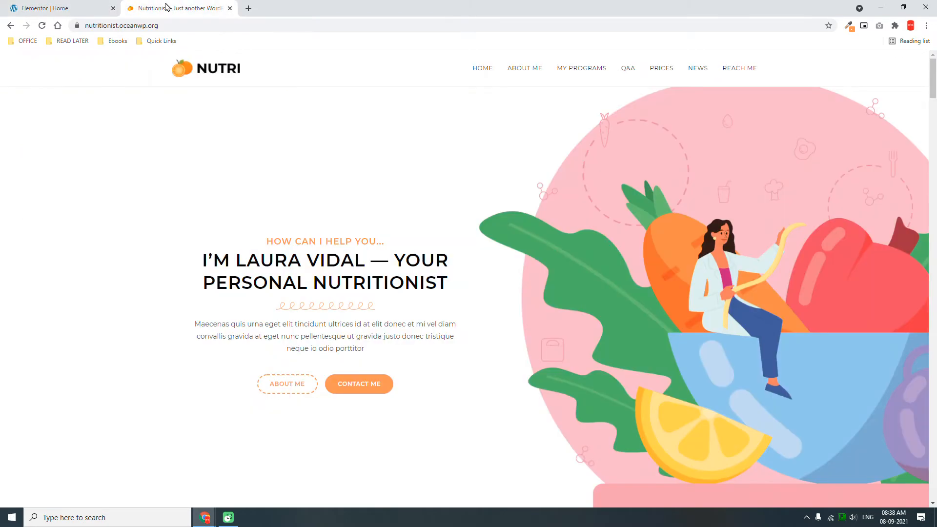
click(75, 5)
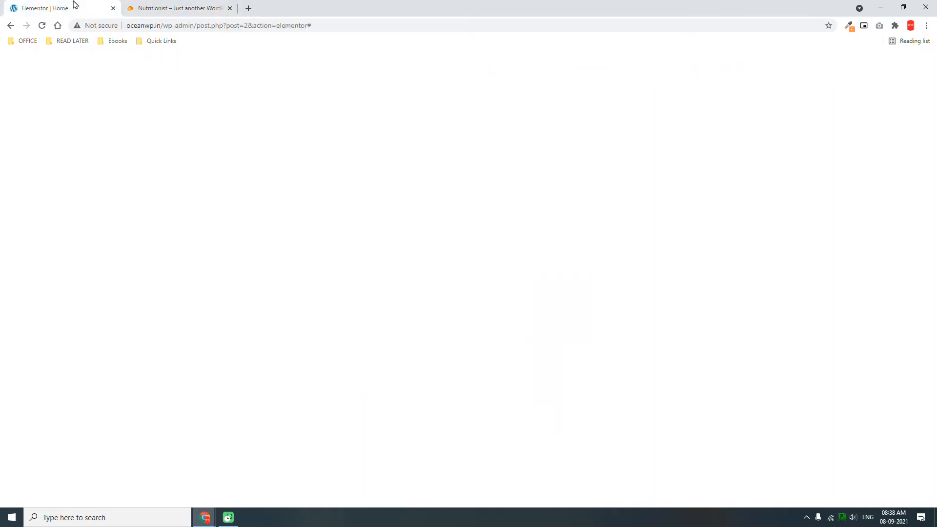
click(151, 5)
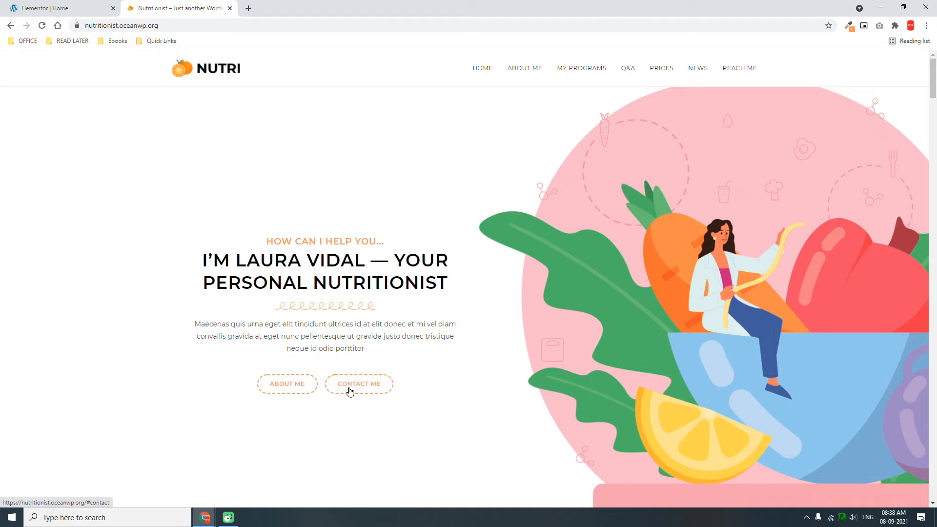
click(45, 6)
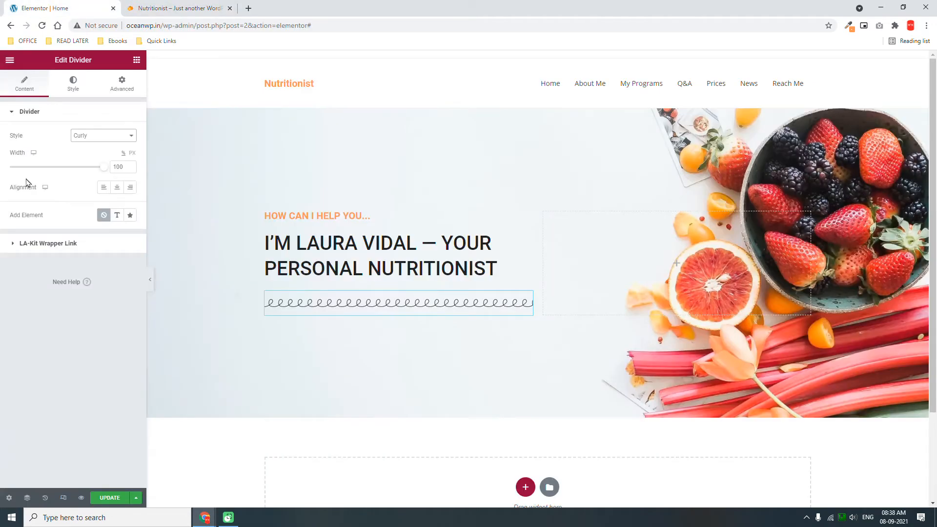
click(103, 187)
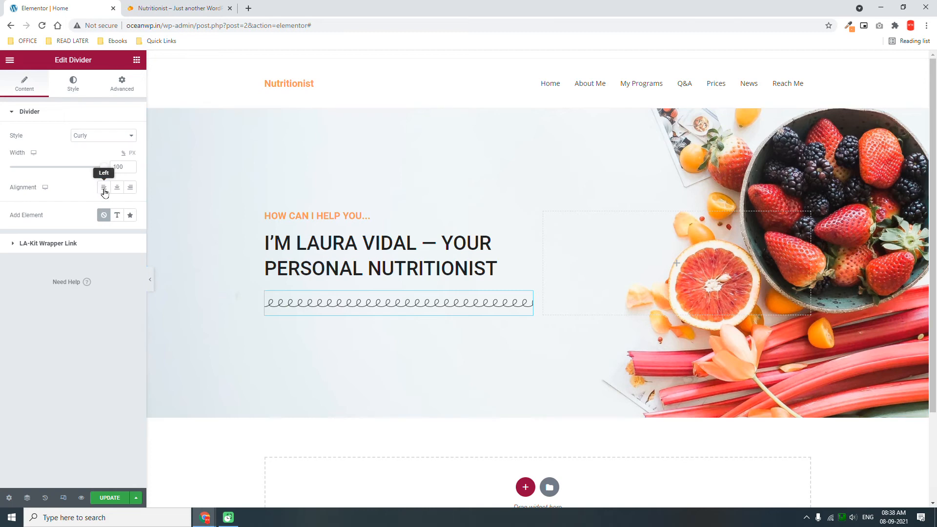
Colour the divider with the global Primary orange.
click(76, 85)
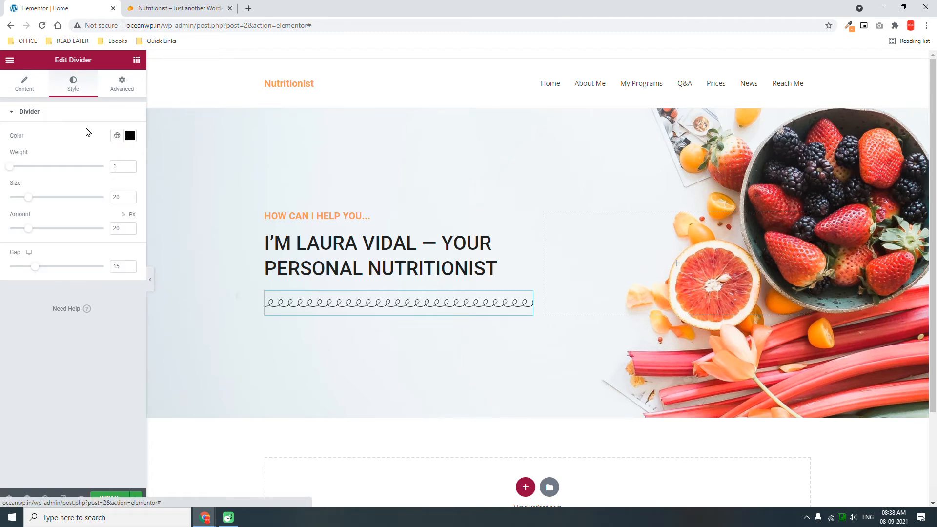
click(114, 138)
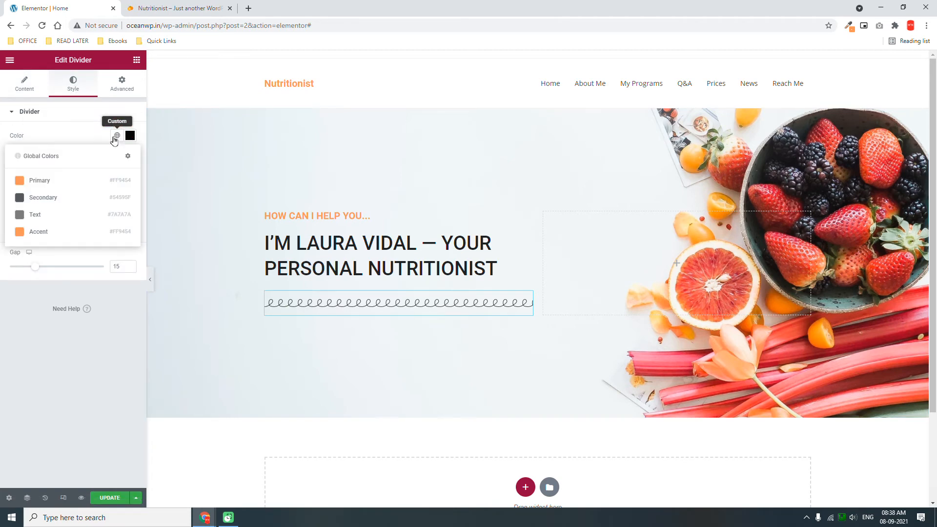
click(75, 184)
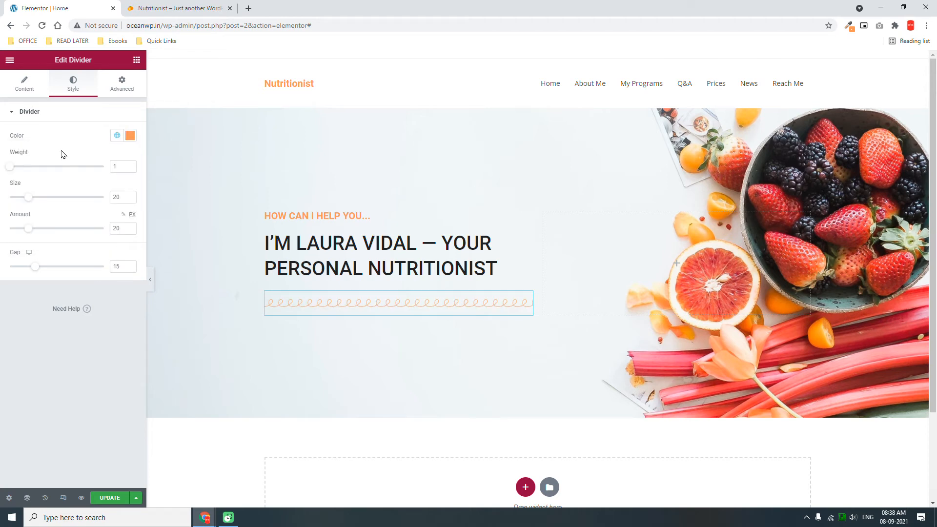
click(23, 86)
Set the divider width to 50%.
click(103, 167)
drag(66, 170, 54, 167)
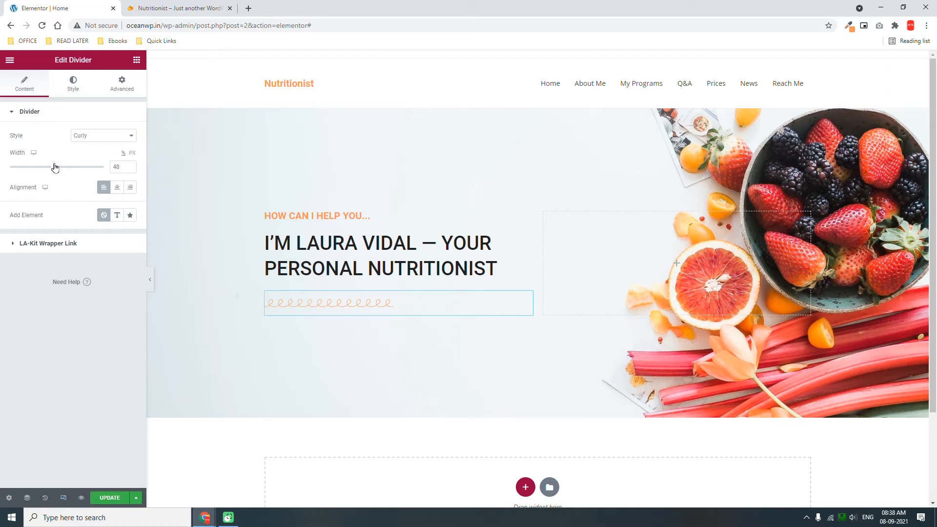
click(131, 167)
click(130, 165)
click(130, 165)
click(186, 8)
click(41, 7)
click(136, 60)
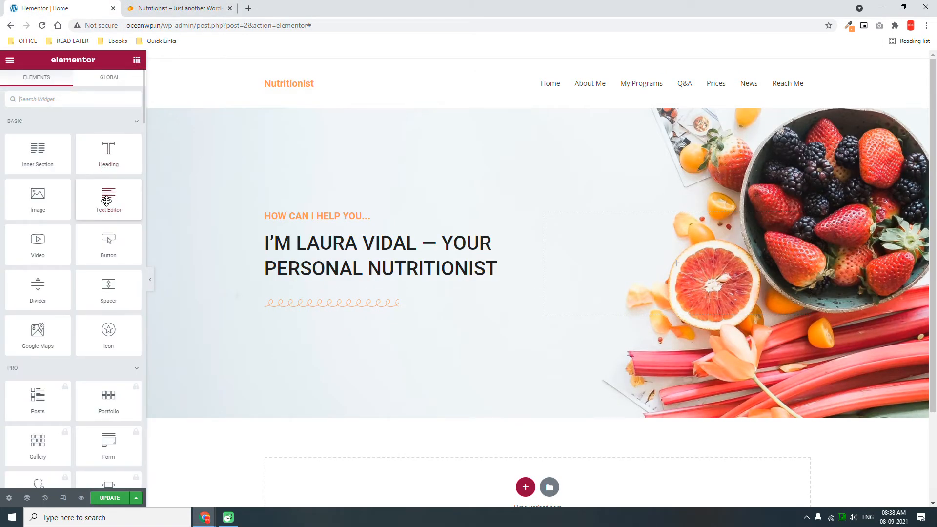
Place a Text Editor under the divider and double its Lorem ipsum placeholder text.
mouse_move(104, 203)
mouse_down()
mouse_move(341, 287)
mouse_move(376, 313)
mouse_move(375, 298)
mouse_up()
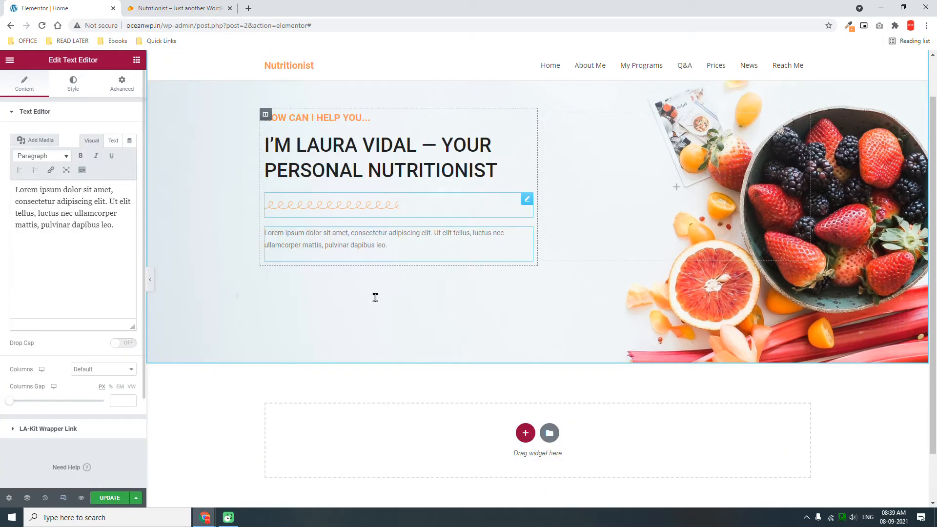
drag(123, 228, 6, 116)
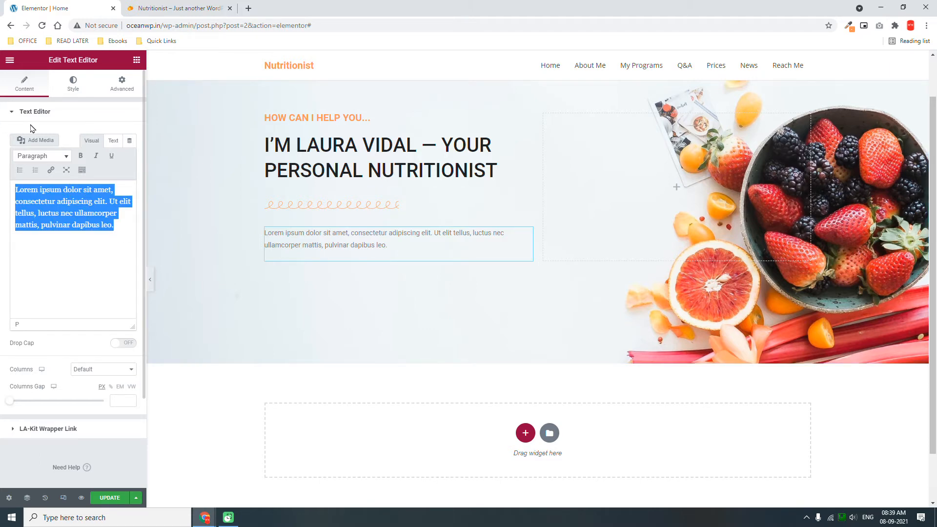
key(ctrl+c)
click(117, 227)
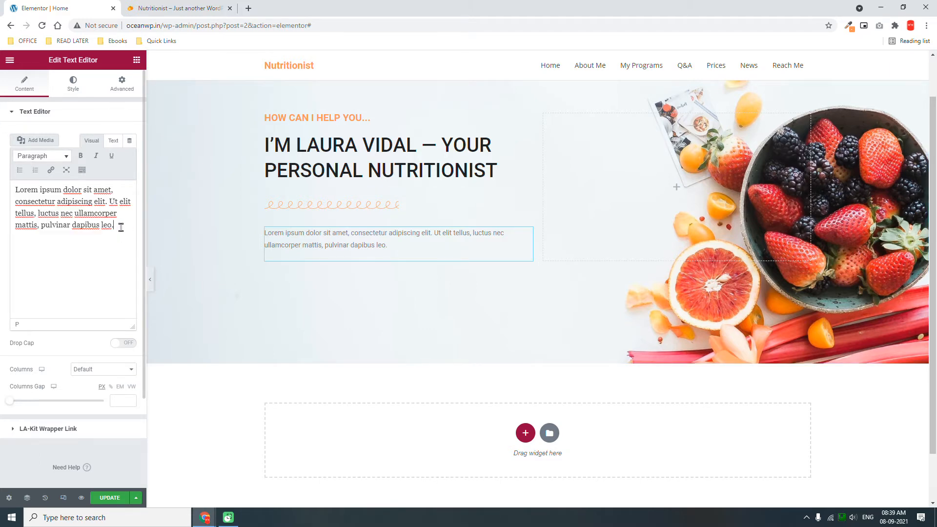
key(ctrl+v)
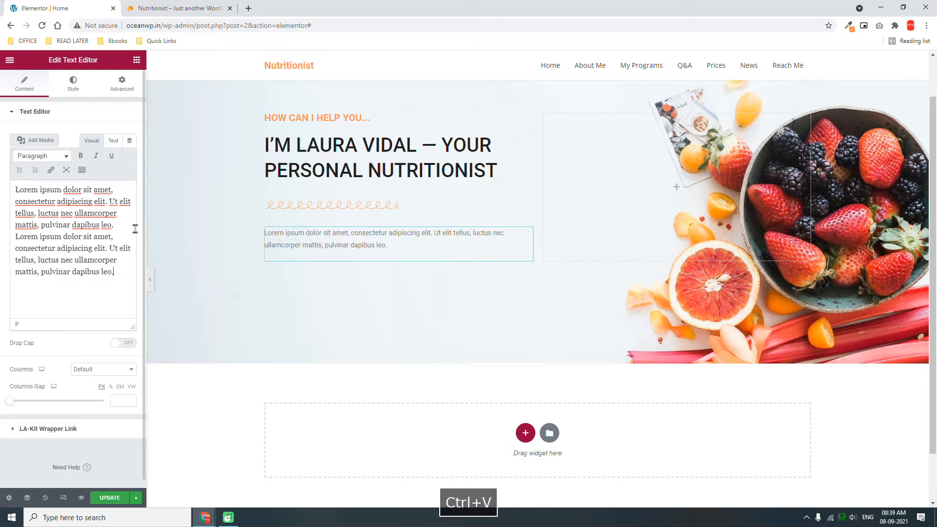
Justify the paragraph text and compare it with the demo site.
click(73, 83)
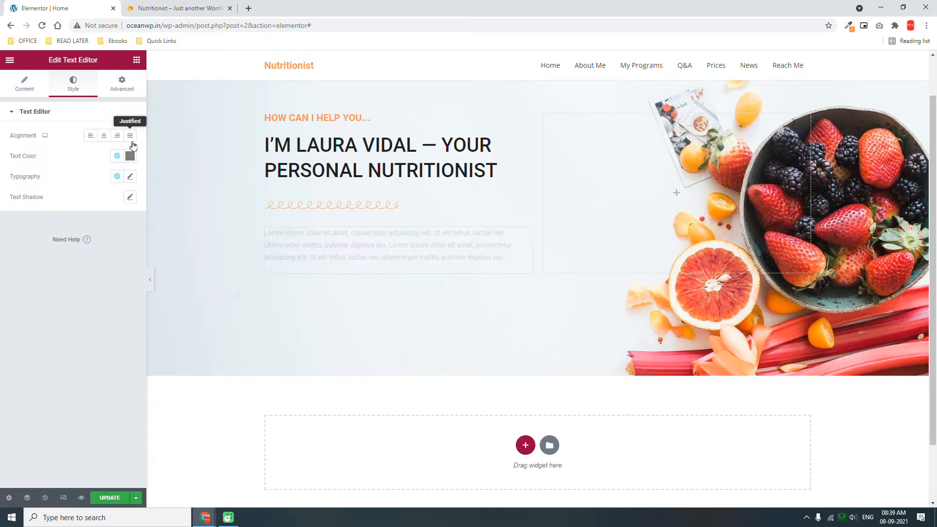
click(130, 137)
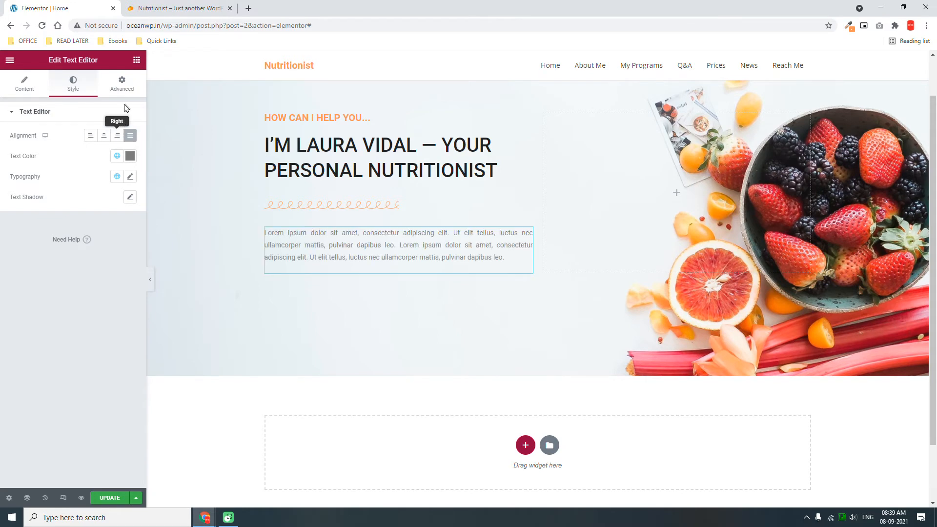
click(174, 7)
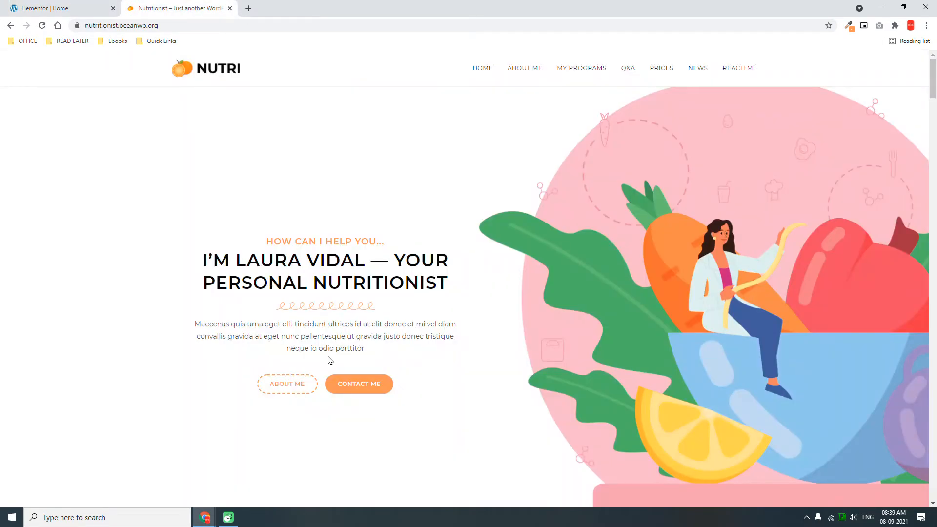
Add a JKit Dual Button widget below the paragraph, aligned left.
click(95, 5)
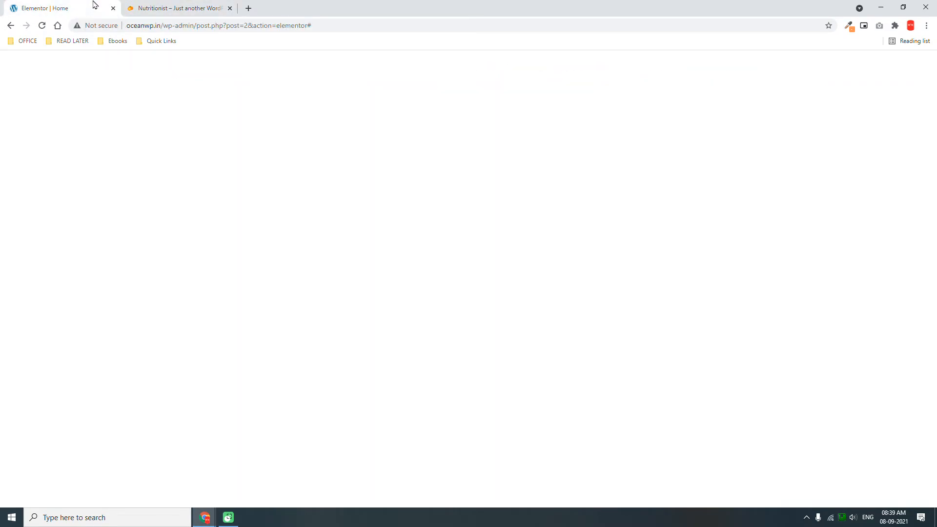
click(137, 68)
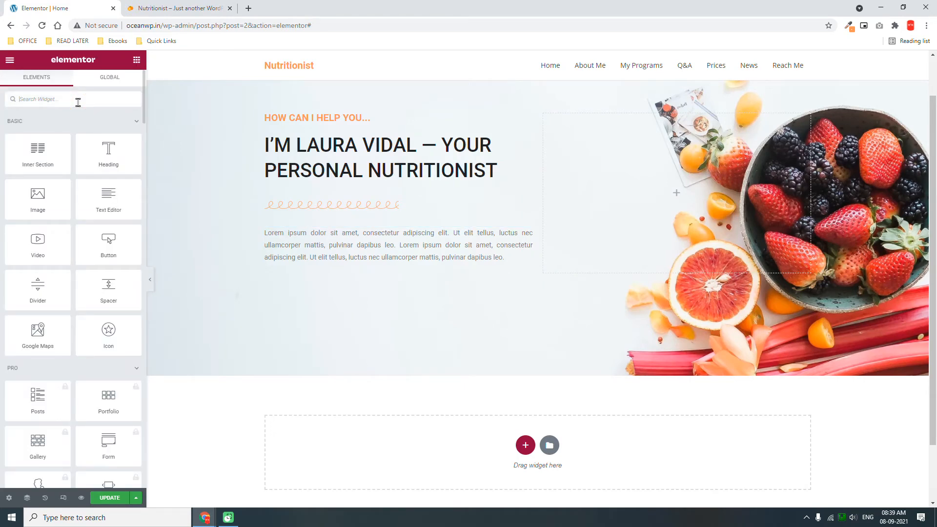
text(button)
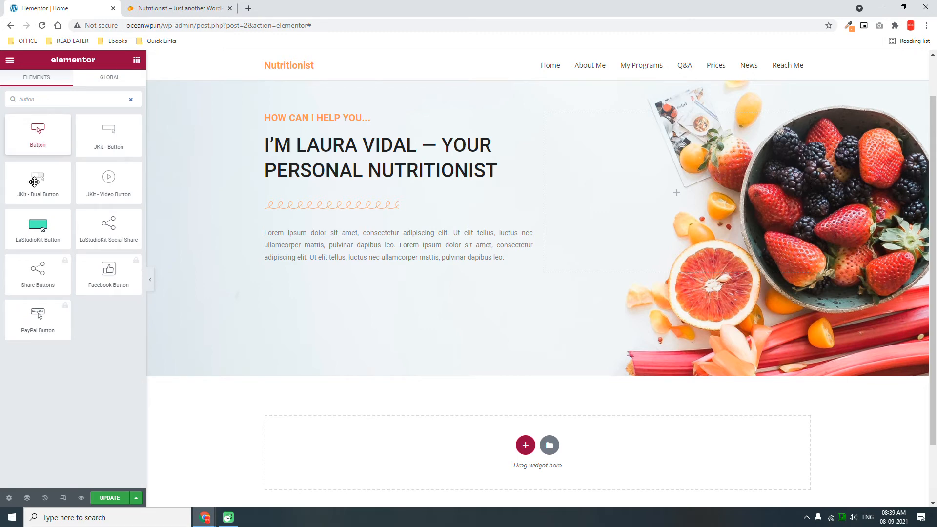
drag(38, 180, 388, 249)
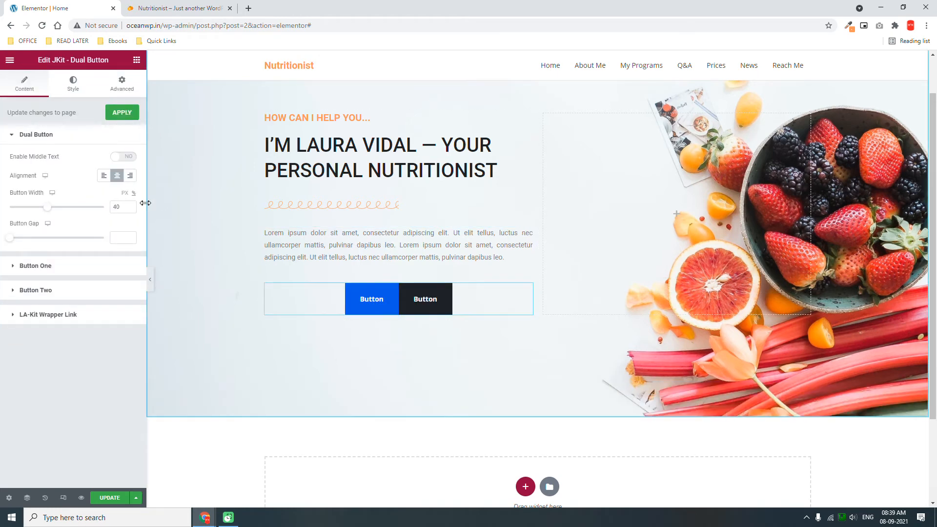
click(104, 177)
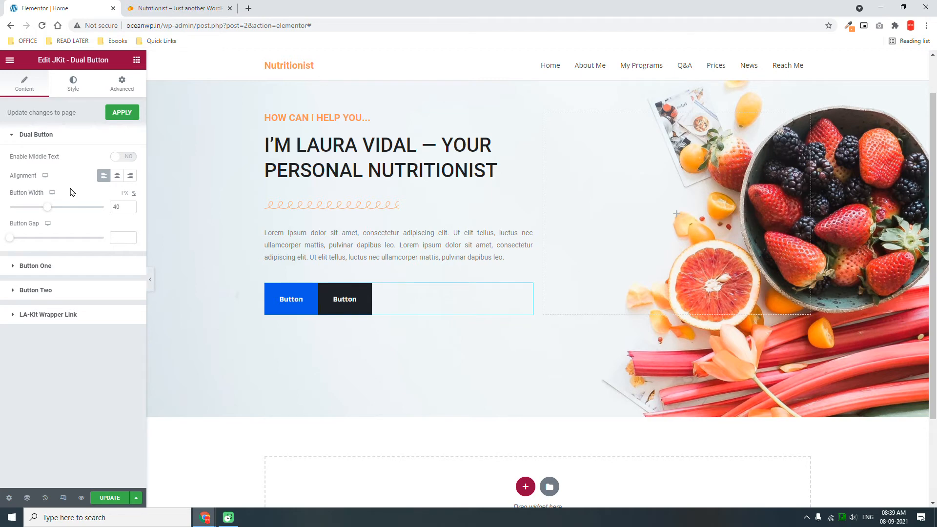
click(171, 5)
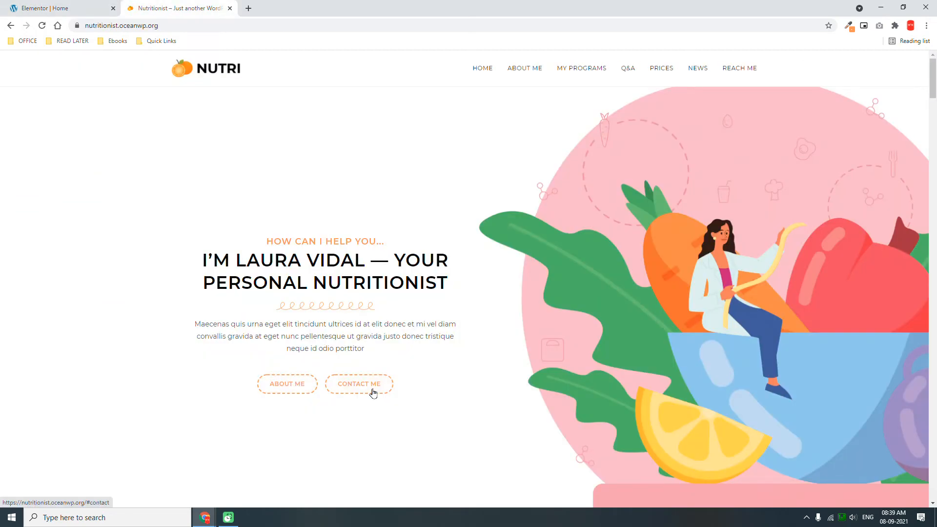
click(86, 4)
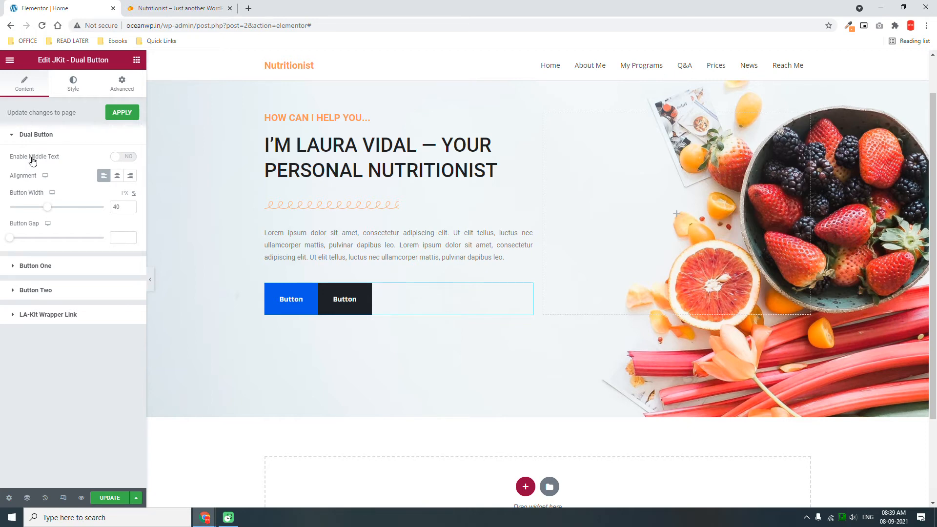
Label the first button 'My Programs' and link it to #.
click(40, 266)
drag(53, 192, 3, 190)
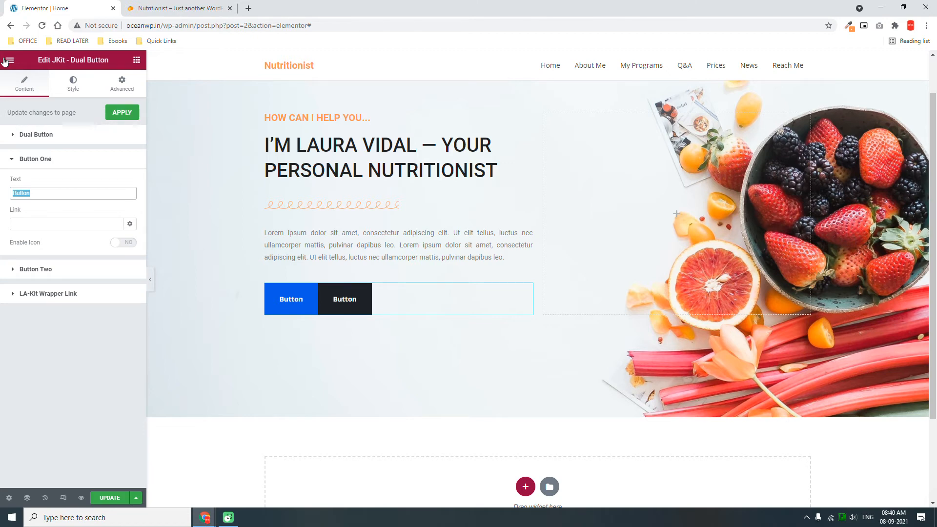
text(My Programs)
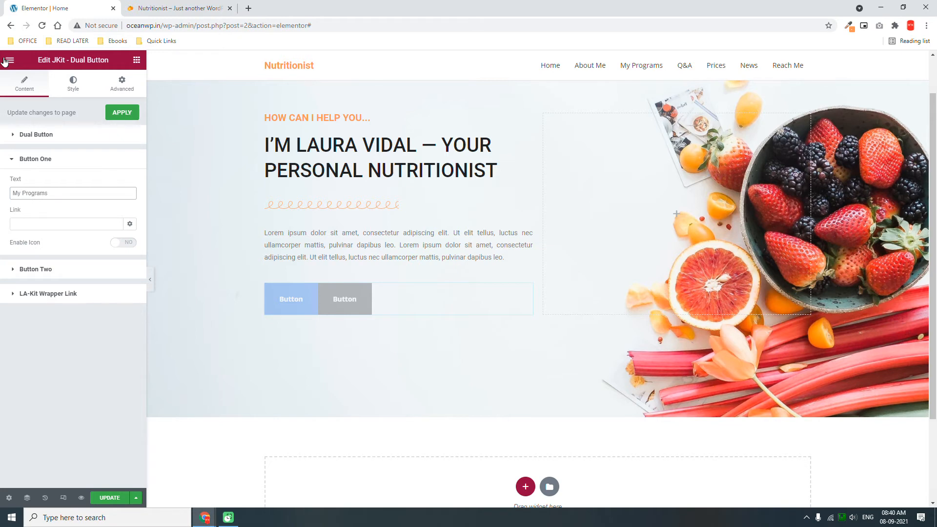
click(54, 224)
text(#programs)
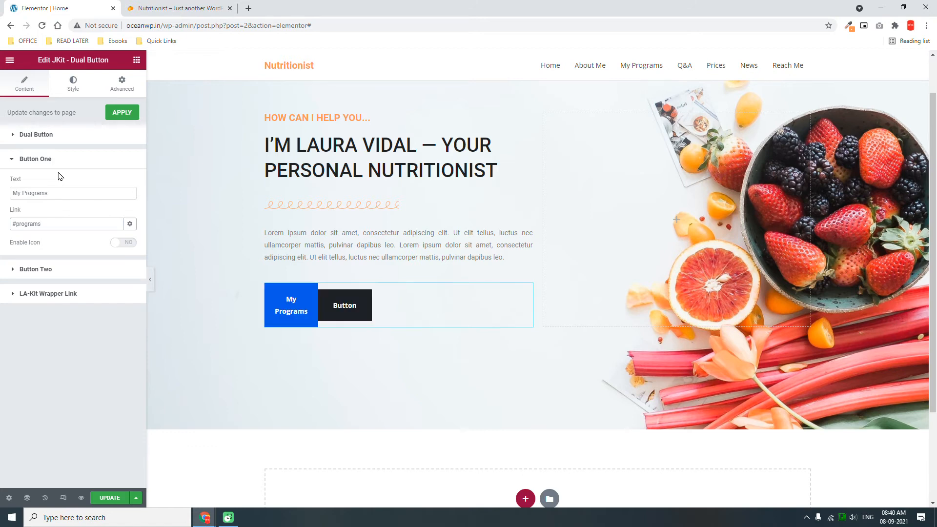
Label the second button 'Contact Me', link it to #, and expand the shared Dual Button settings.
click(47, 271)
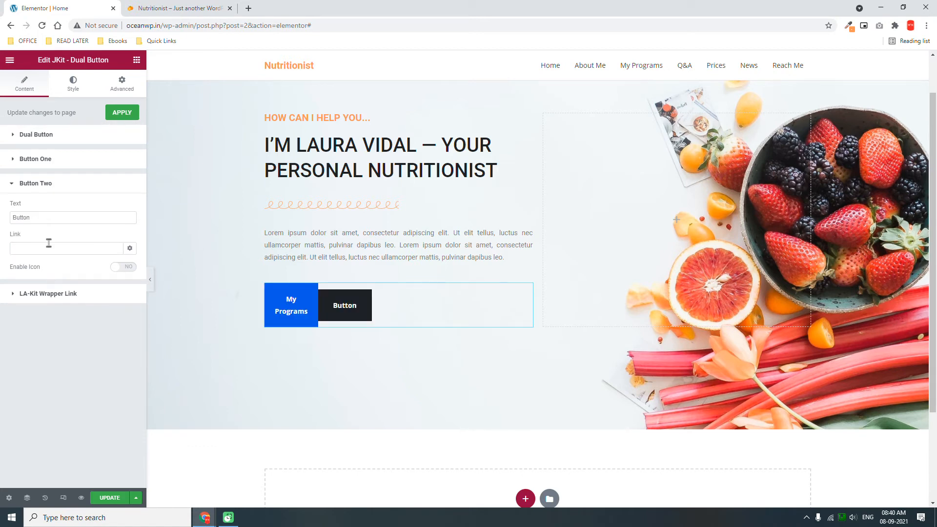
drag(50, 218, 3, 196)
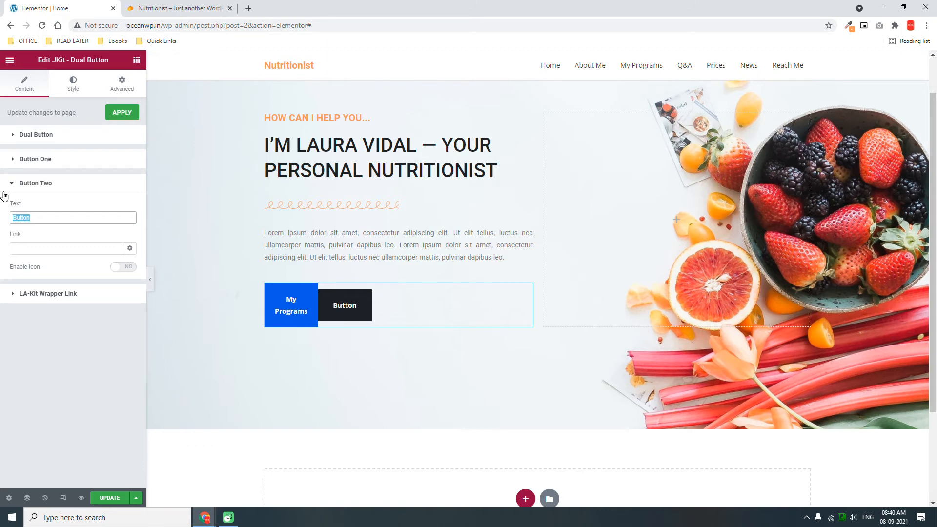
text(Contac)
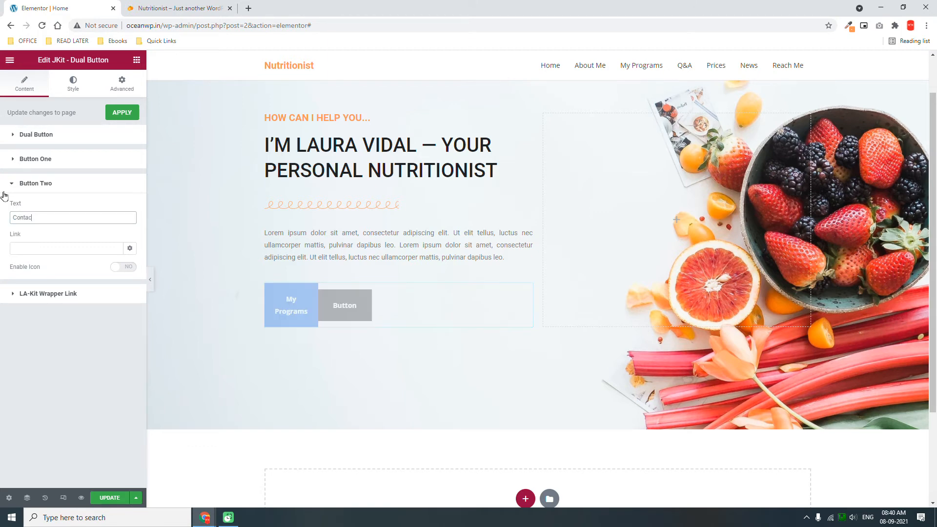
text(t Me)
click(84, 247)
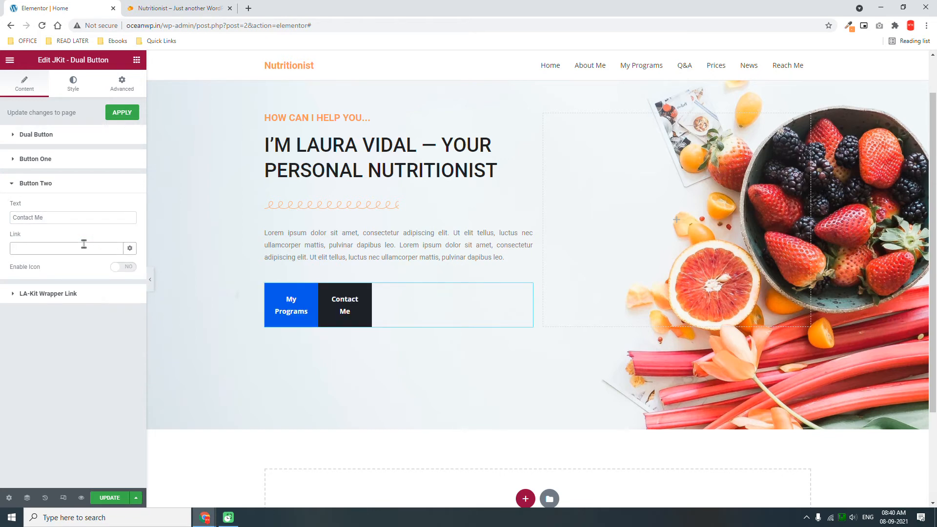
text(#contact)
click(74, 140)
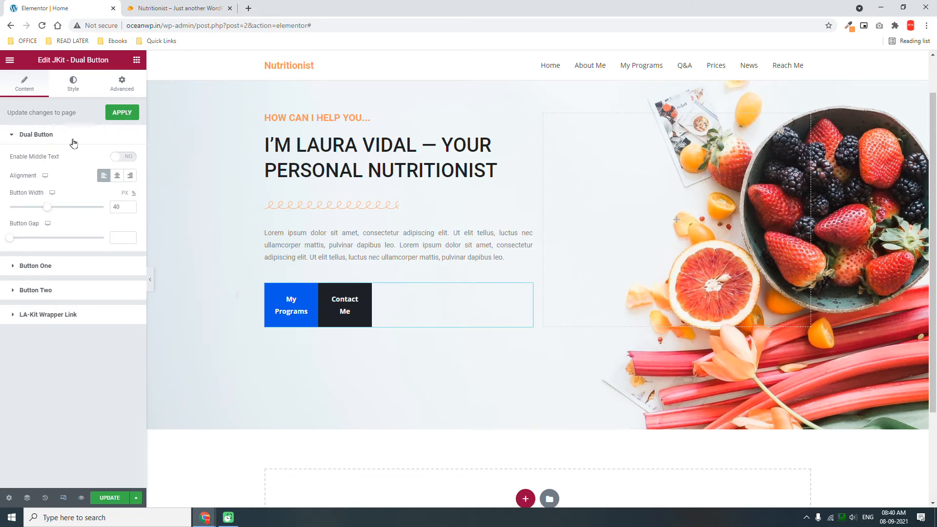
Set the hero button width to 65 px and the button gap to 15.
click(47, 208)
drag(47, 207, 69, 210)
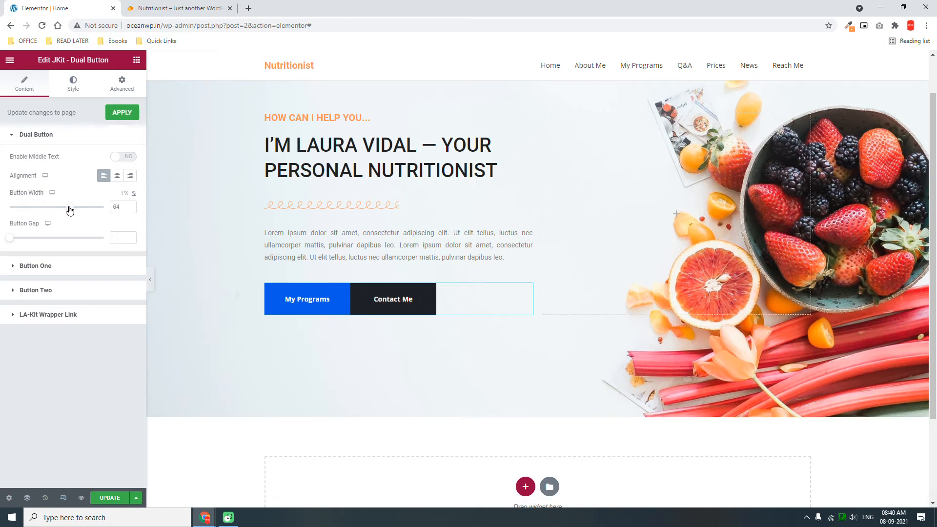
drag(69, 210, 70, 210)
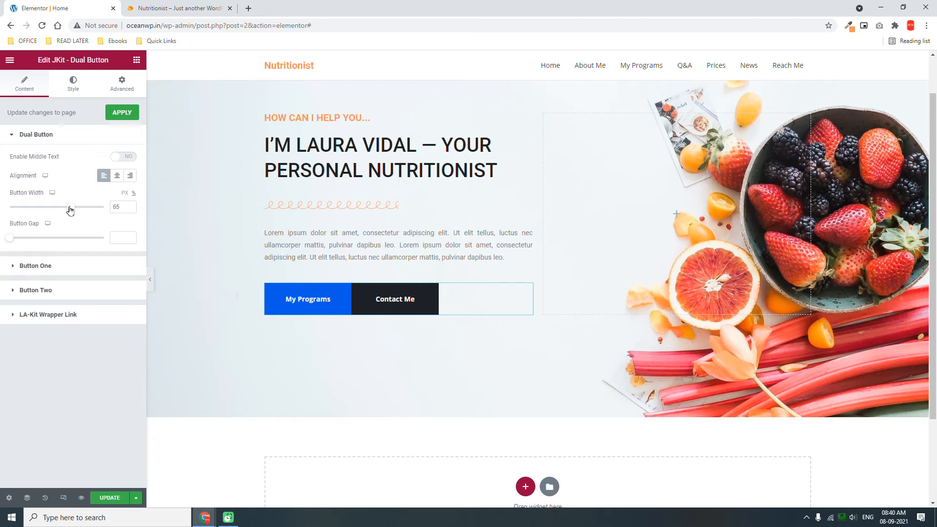
click(123, 237)
text(15)
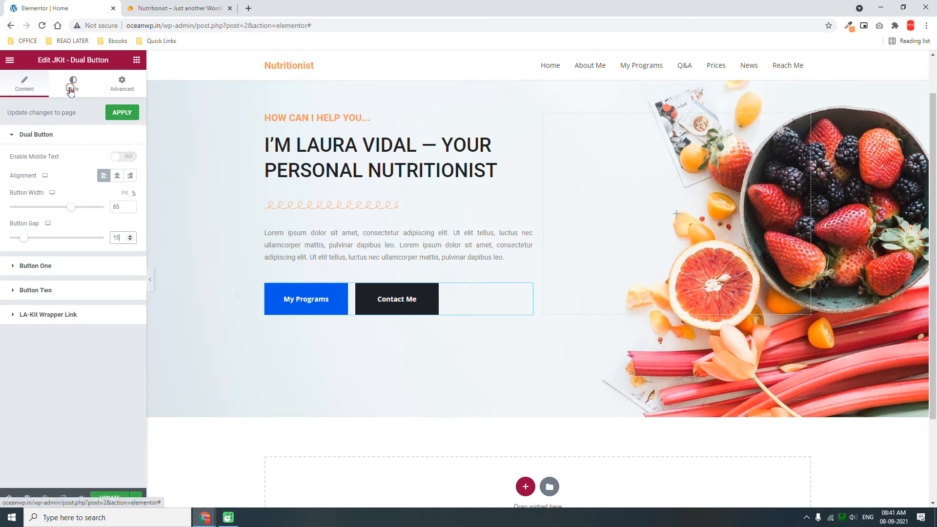
Check the reference buttons, then make My Programs' classic background fully transparent.
click(160, 6)
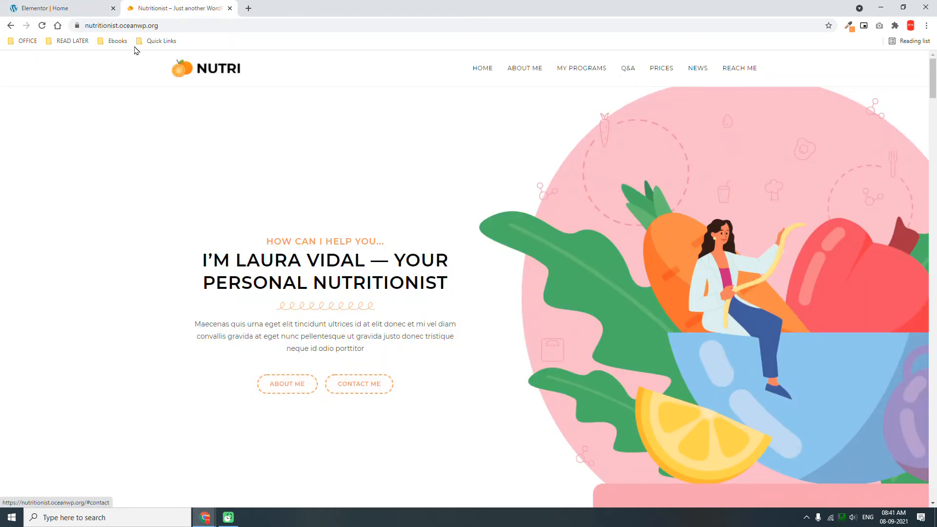
click(83, 7)
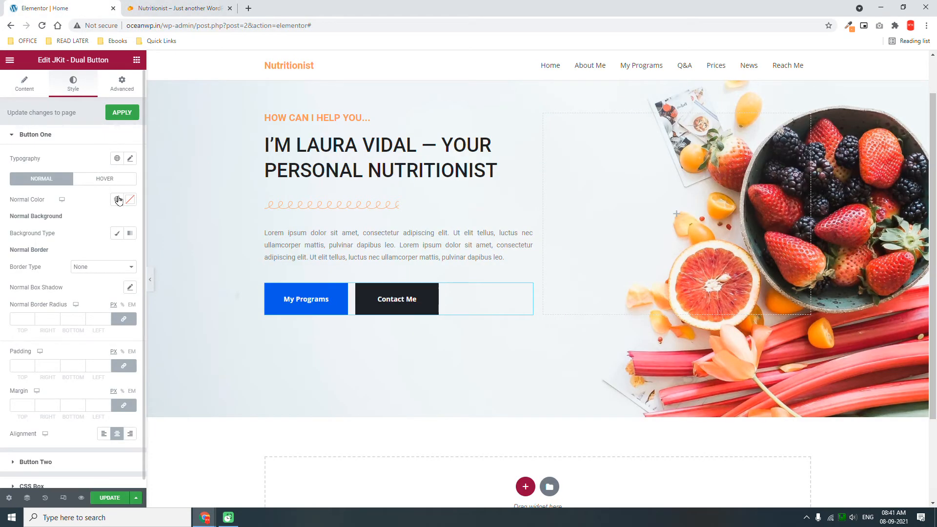
click(117, 234)
click(130, 253)
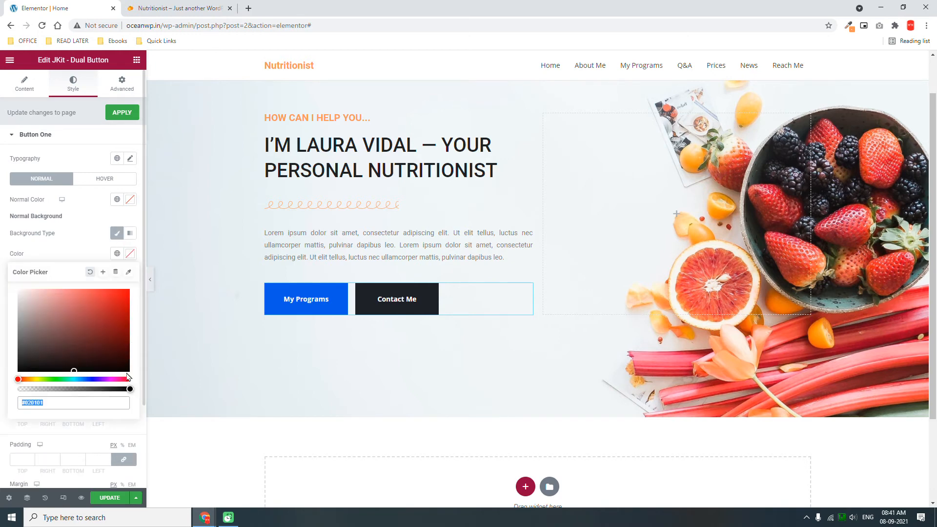
click(131, 390)
key(BackSpace)
key(BackSpace)
text(00)
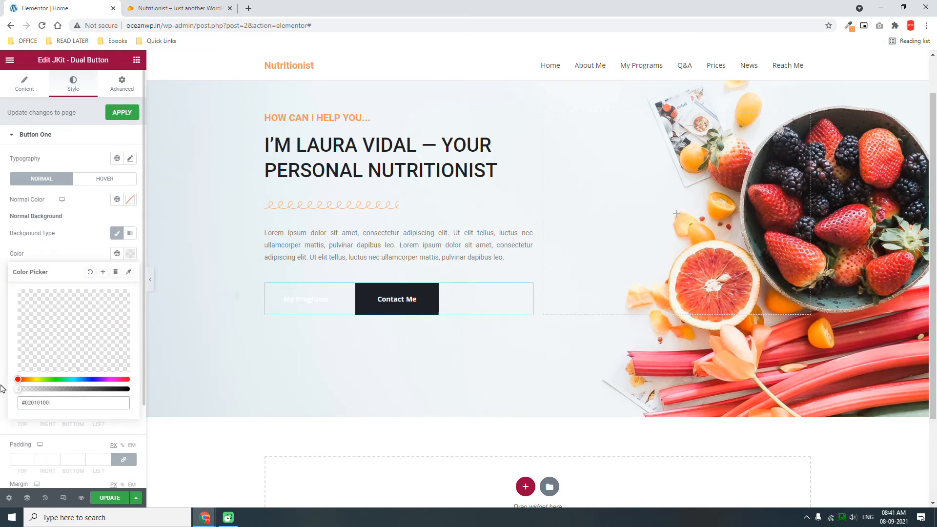
click(78, 252)
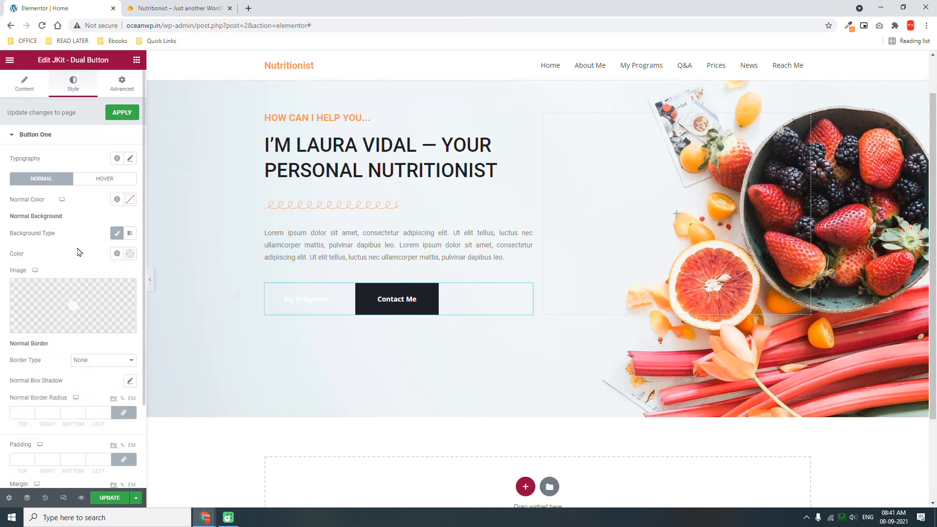
Give My Programs a dotted 1 px border in the Primary orange colour.
click(98, 364)
click(95, 379)
click(101, 362)
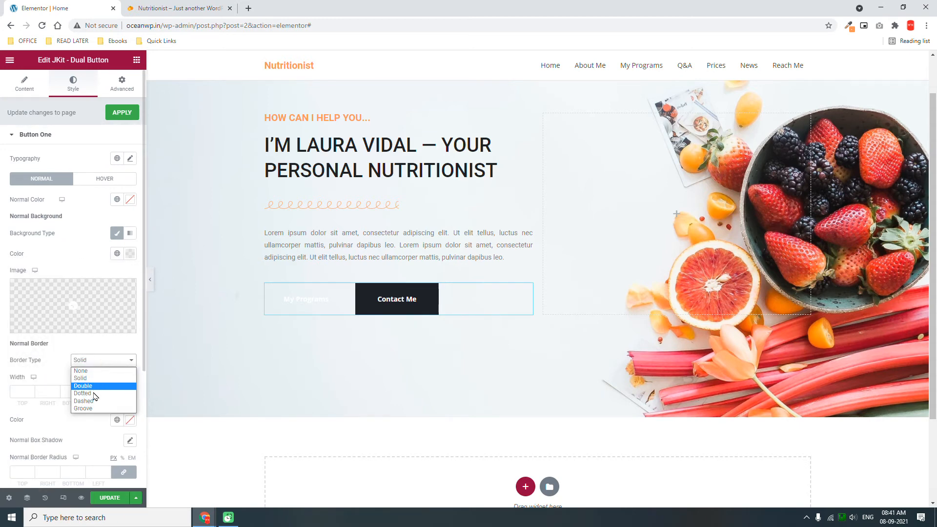
click(95, 379)
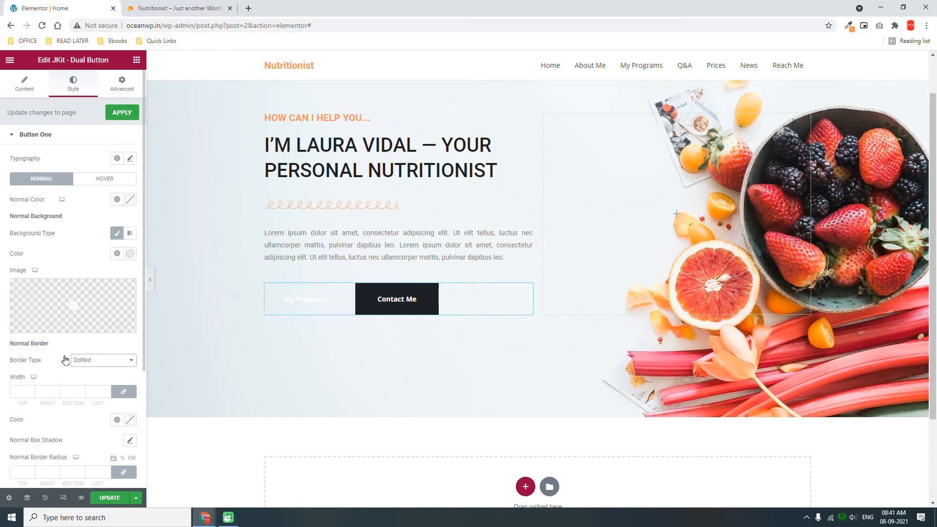
scroll(67, 360, down, 2)
click(107, 292)
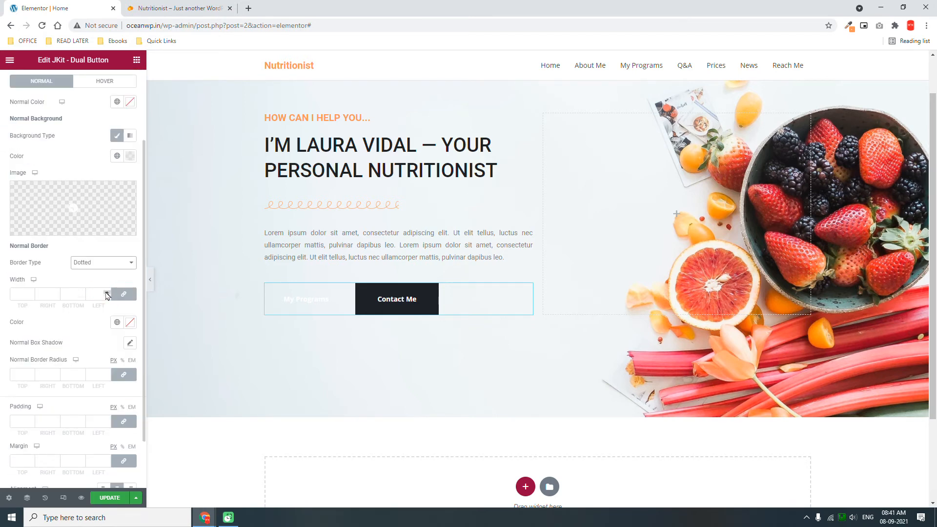
click(116, 324)
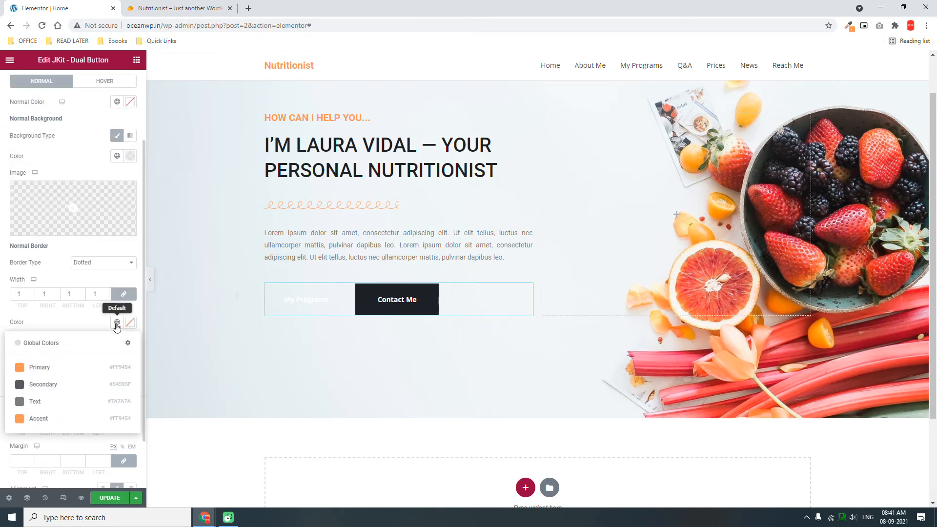
click(40, 368)
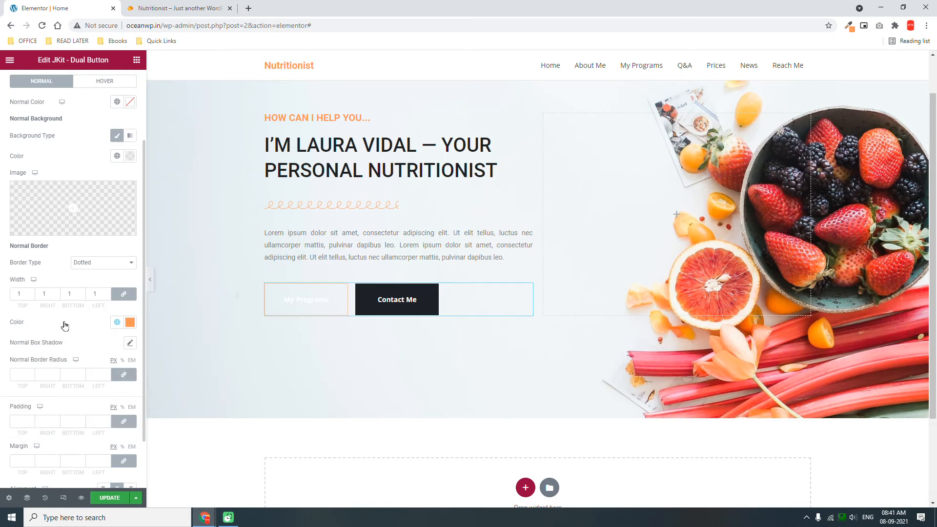
Round My Programs' corners to 30 and set 10 px top and bottom padding.
click(19, 376)
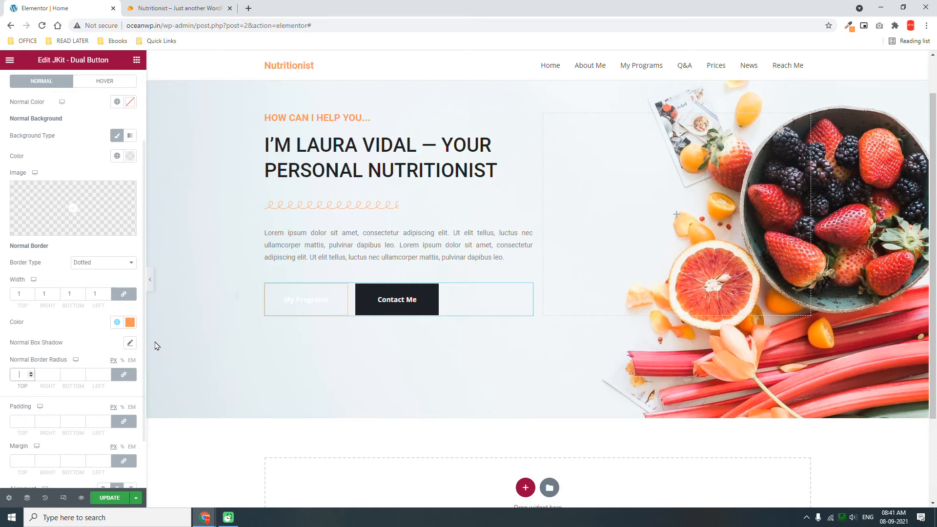
text(30)
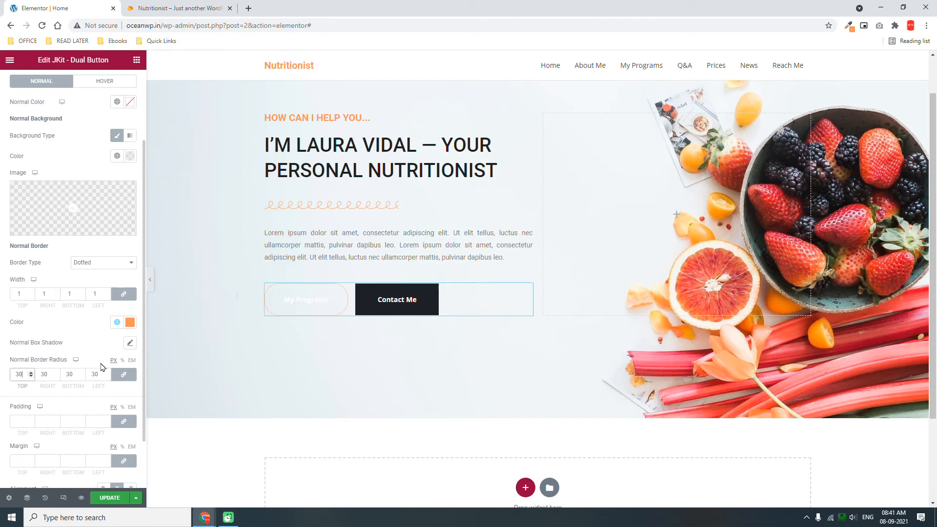
click(123, 421)
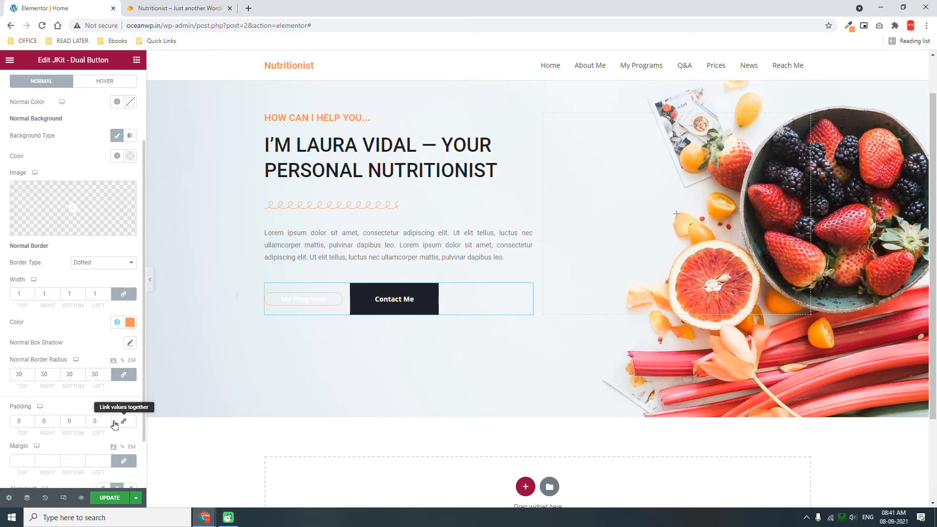
click(23, 422)
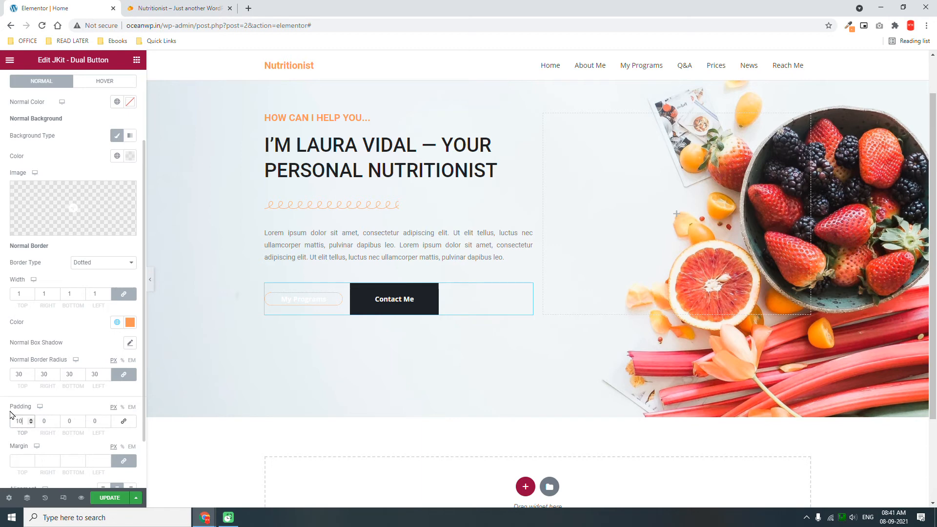
click(62, 422)
text(10)
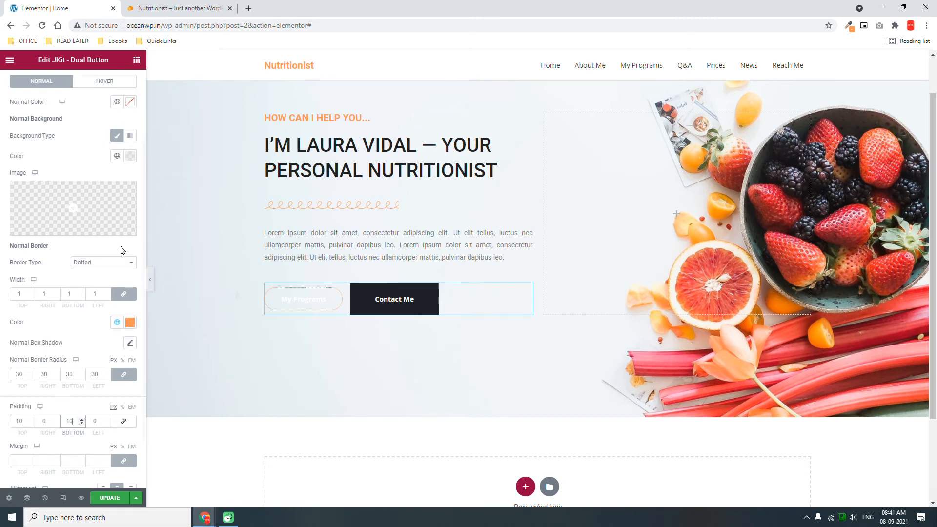
Make the My Programs text Primary orange and switch its border to dashed.
click(155, 8)
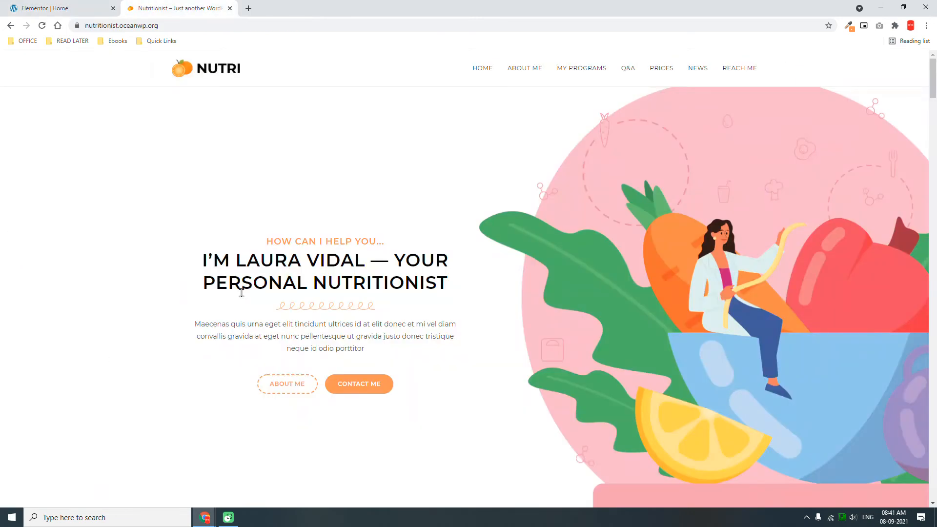
click(81, 6)
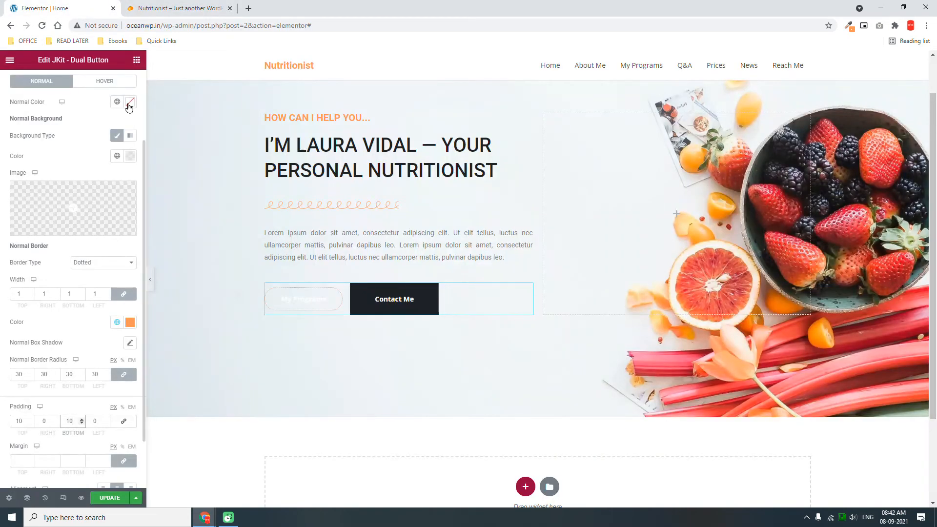
click(117, 102)
click(73, 147)
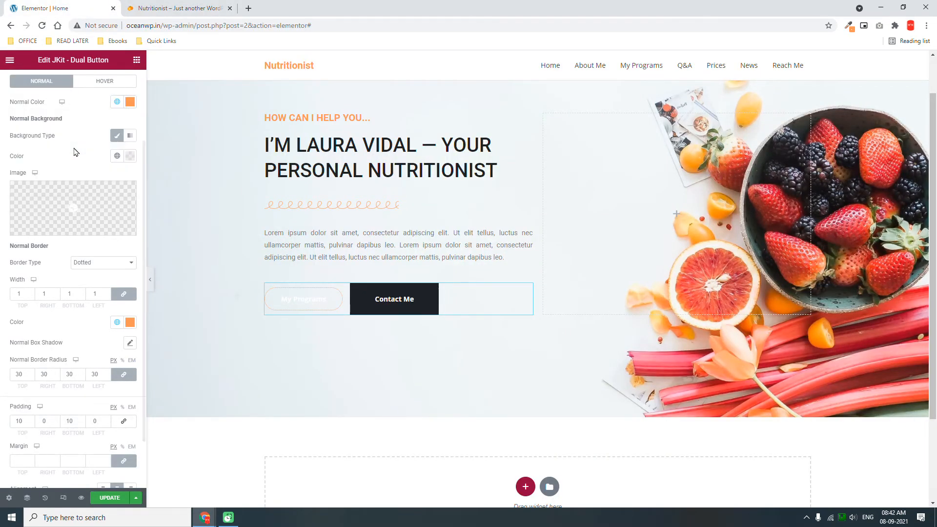
click(98, 265)
click(90, 306)
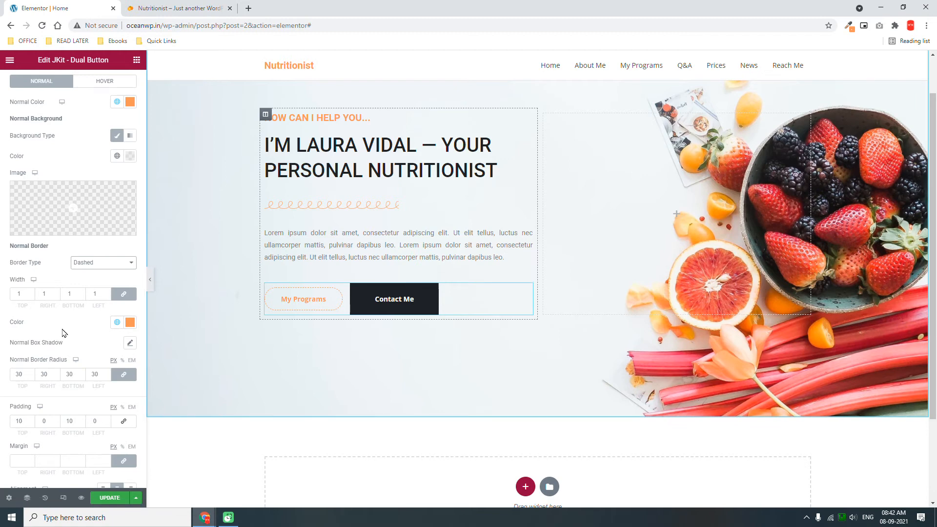
scroll(62, 333, down, 2)
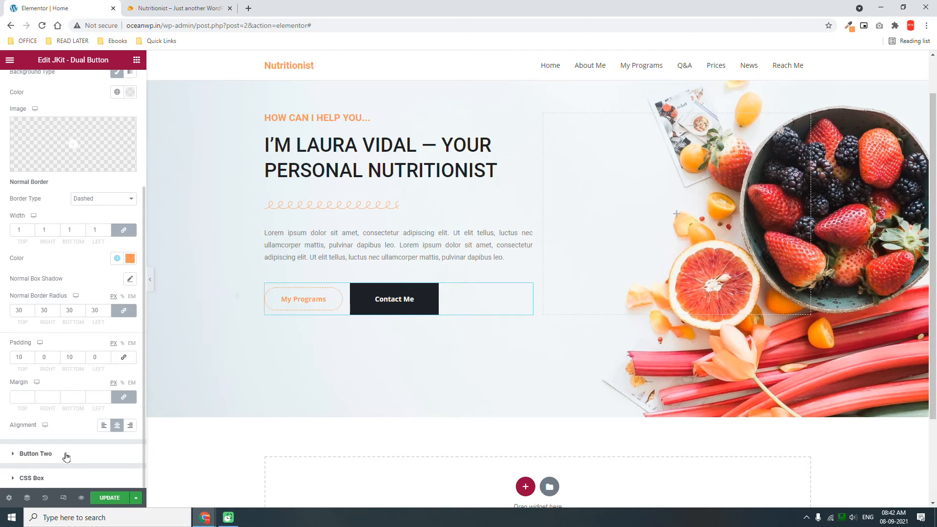
Fill the Contact Me button with a Primary orange classic background.
click(66, 455)
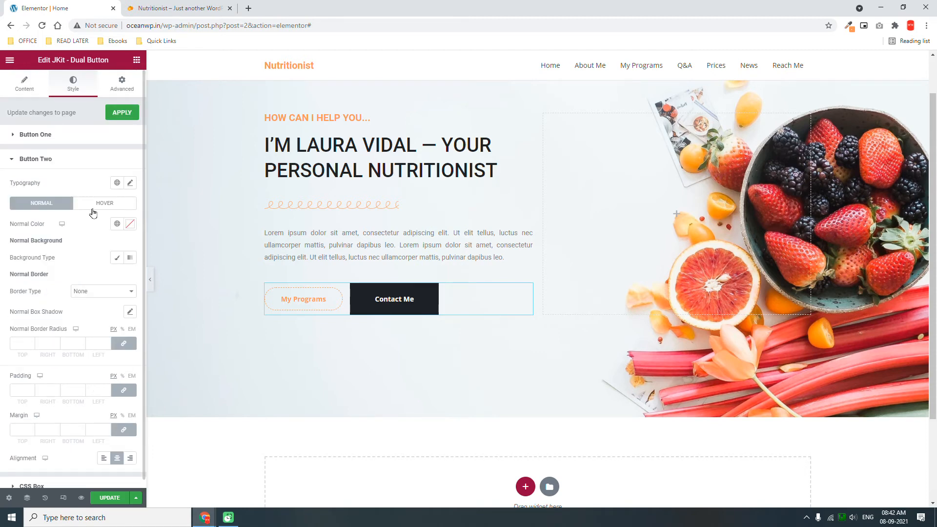
click(118, 259)
click(116, 278)
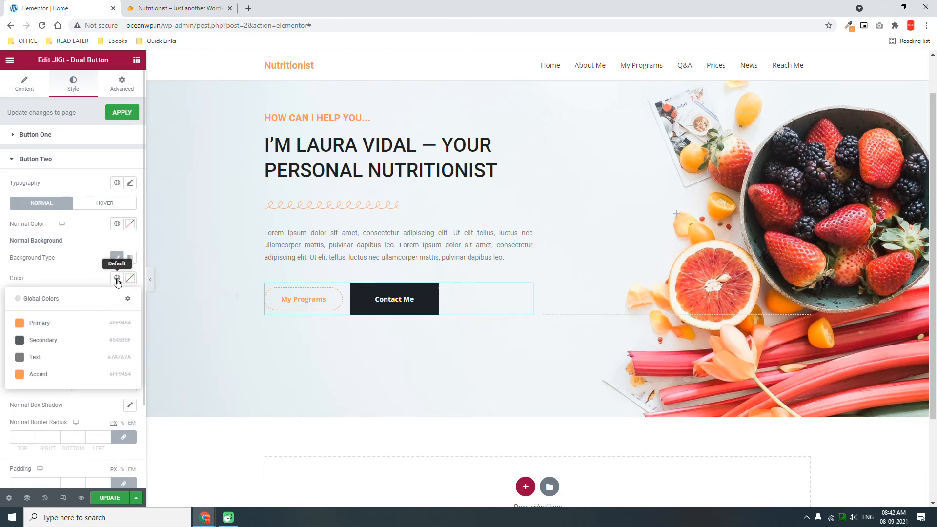
click(62, 324)
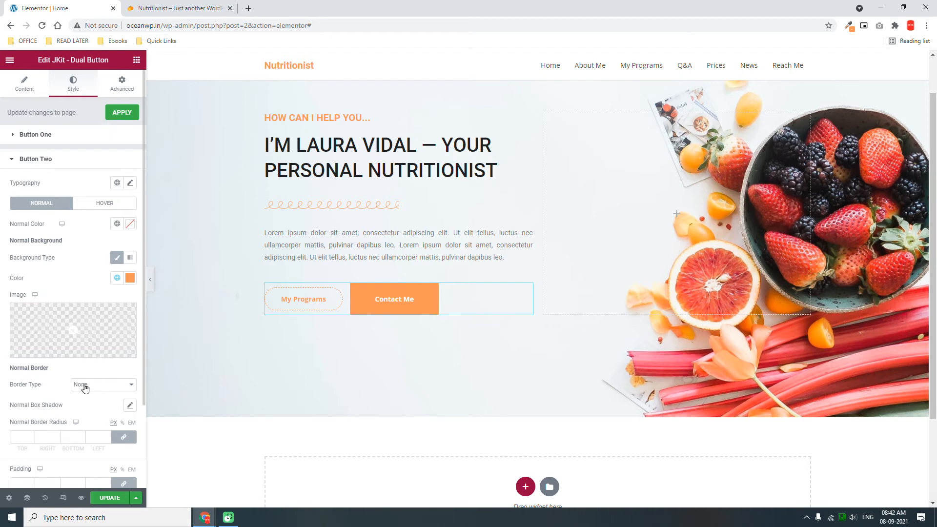
scroll(89, 387, down, 2)
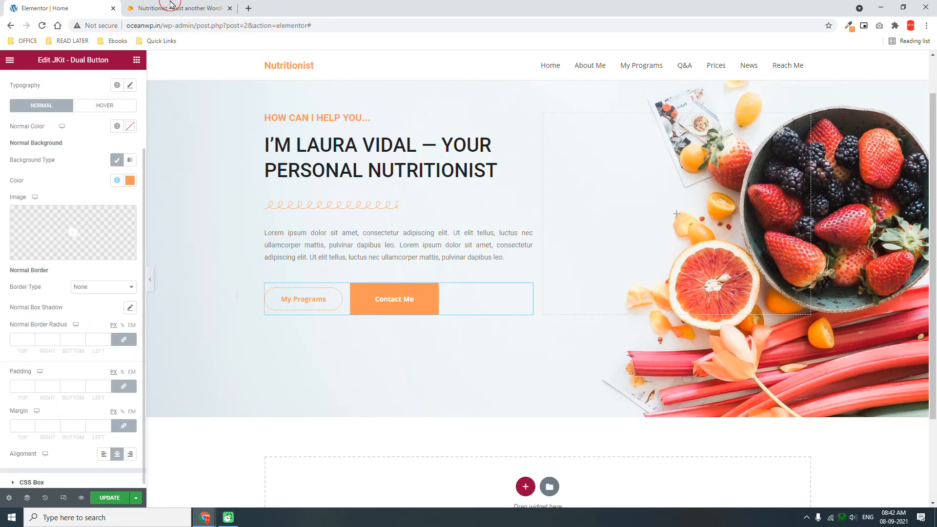
click(175, 8)
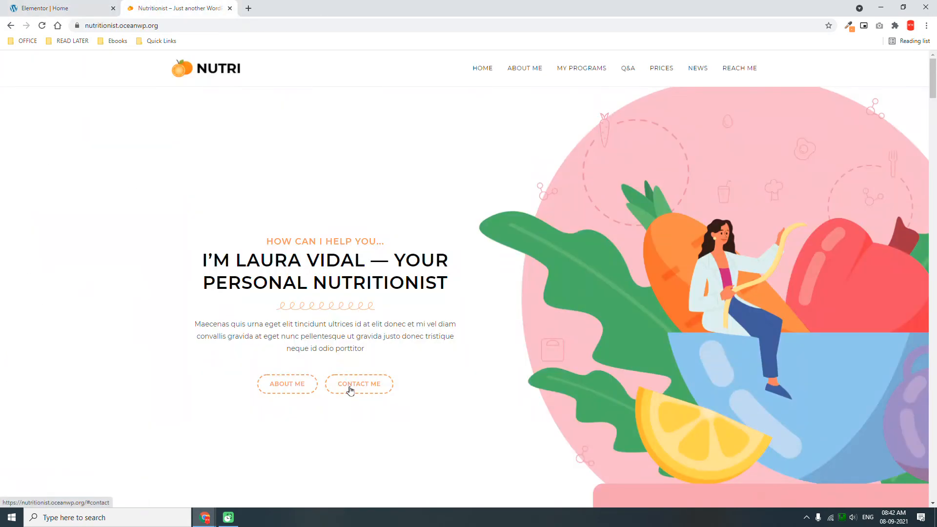
click(72, 5)
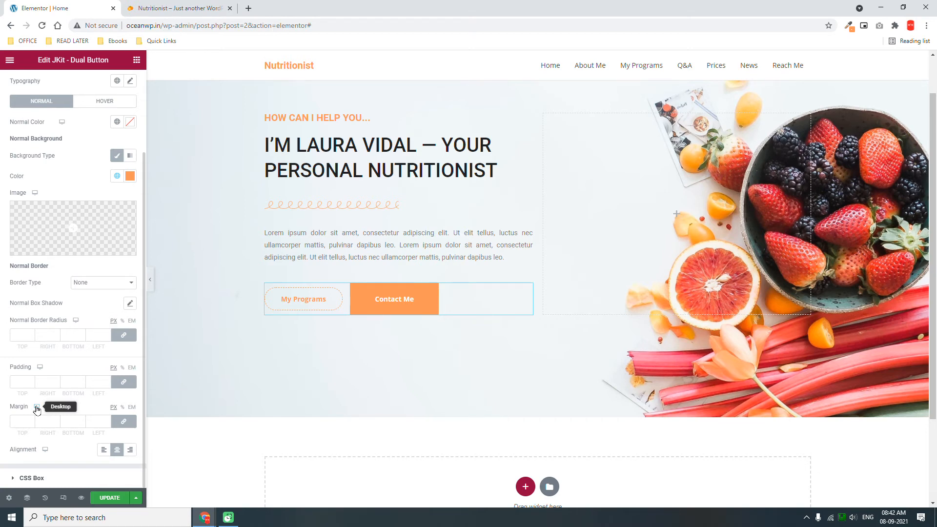
Give Contact Me 10 px top and bottom padding and a 30 border radius.
click(124, 381)
click(20, 382)
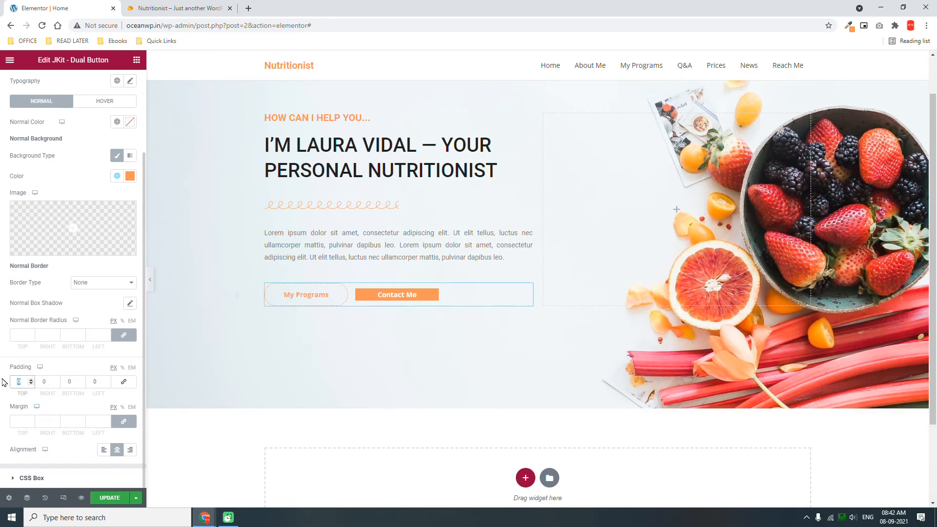
text(10)
click(65, 381)
text(10)
click(22, 336)
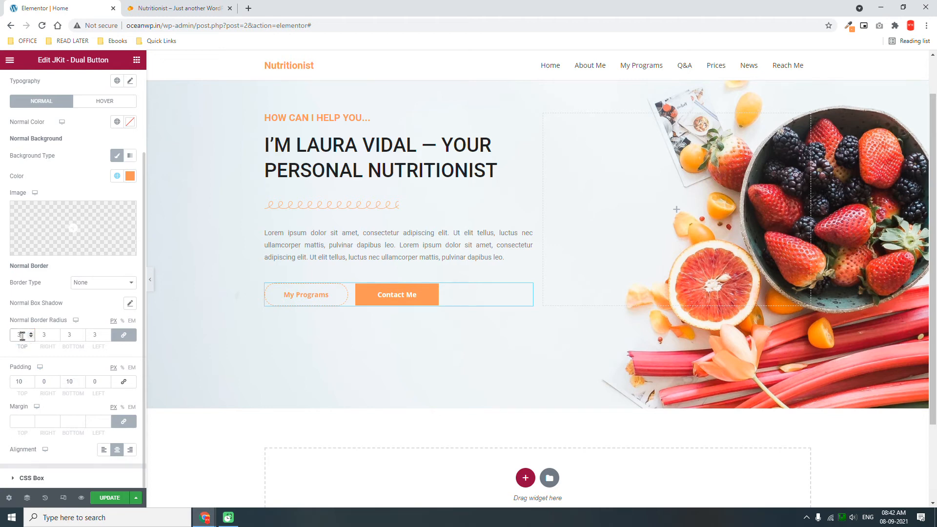
text(30)
Give Contact Me a solid 1 px border in the Primary orange colour.
click(105, 283)
click(97, 302)
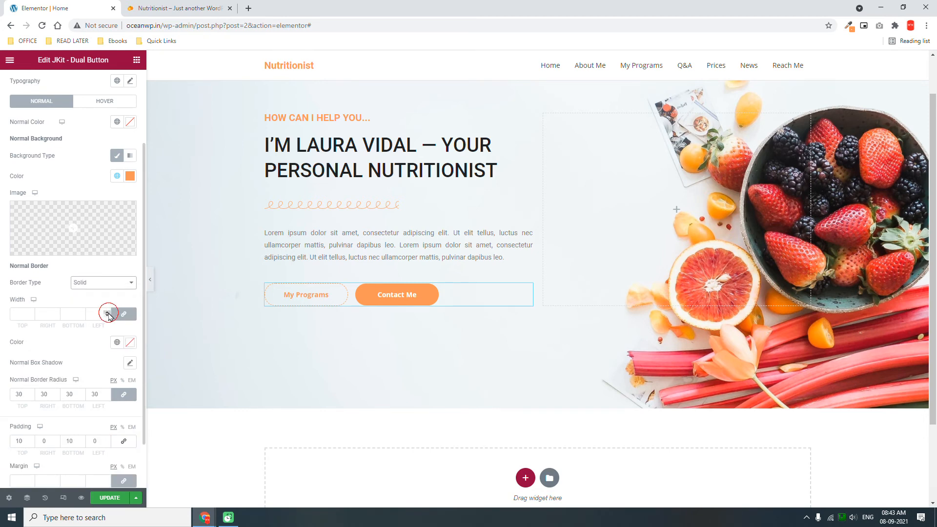
click(108, 314)
click(117, 342)
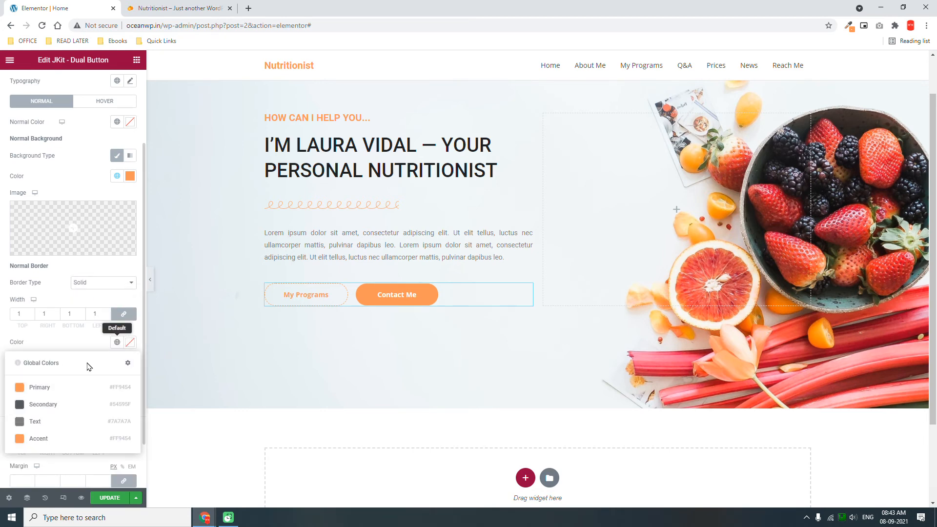
click(44, 388)
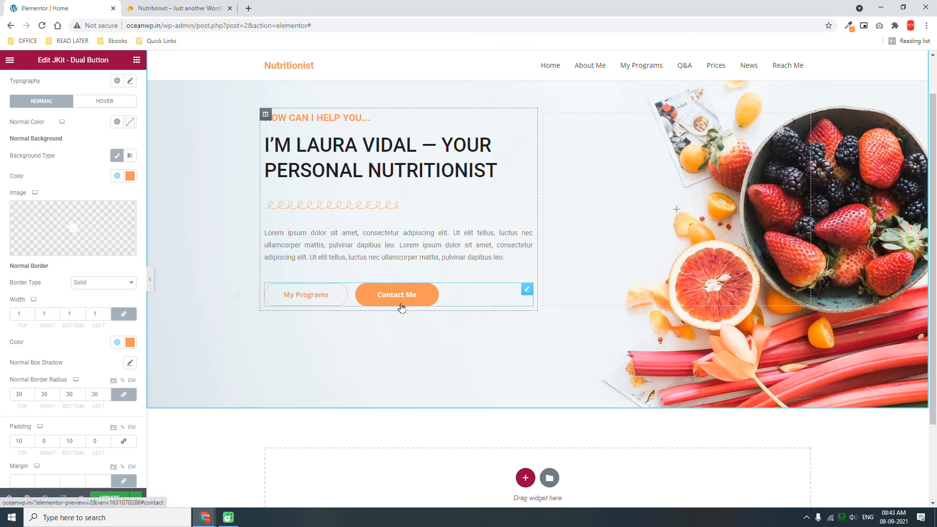
scroll(35, 340, down, 1)
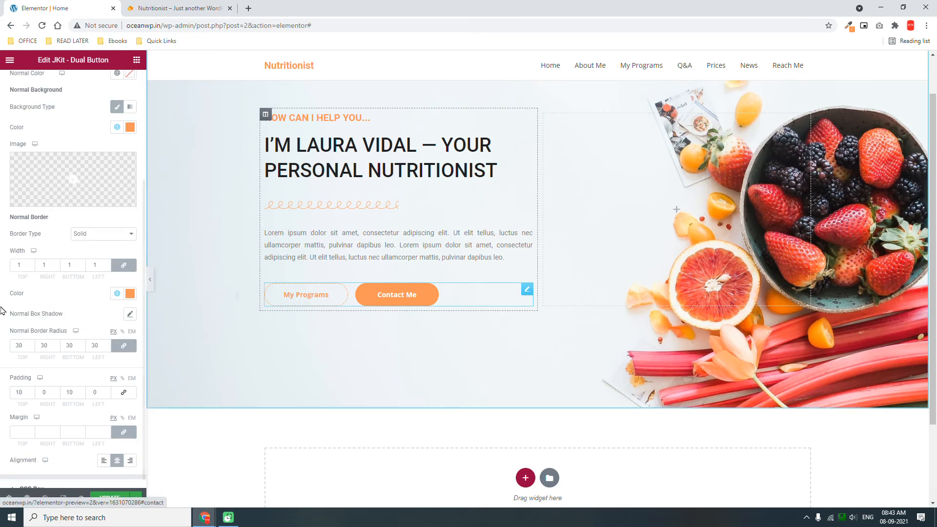
scroll(37, 319, down, 1)
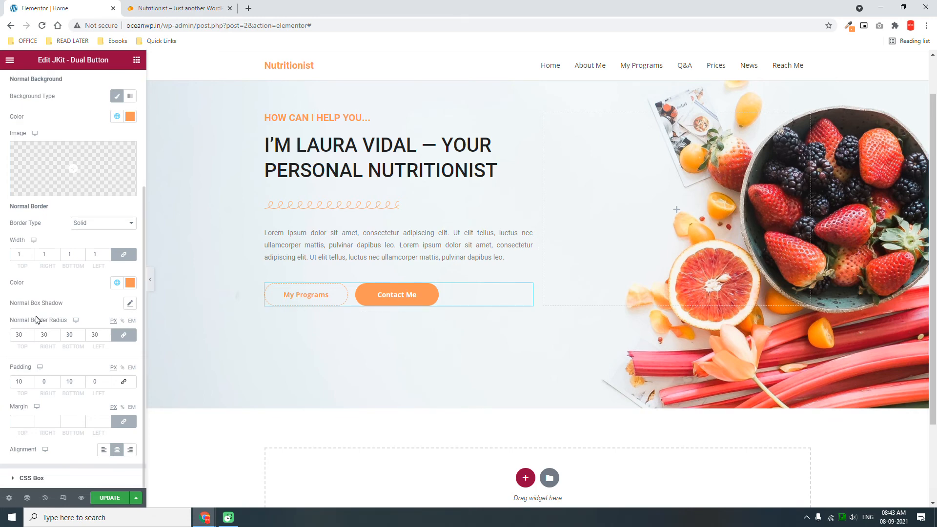
scroll(36, 320, up, 3)
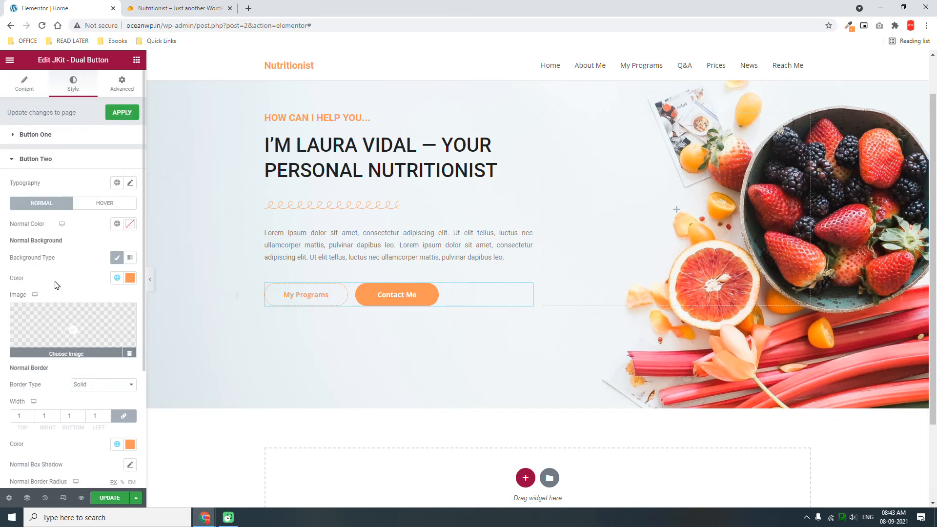
On Contact Me's hover tab, make the background transparent and the text Primary orange.
click(110, 205)
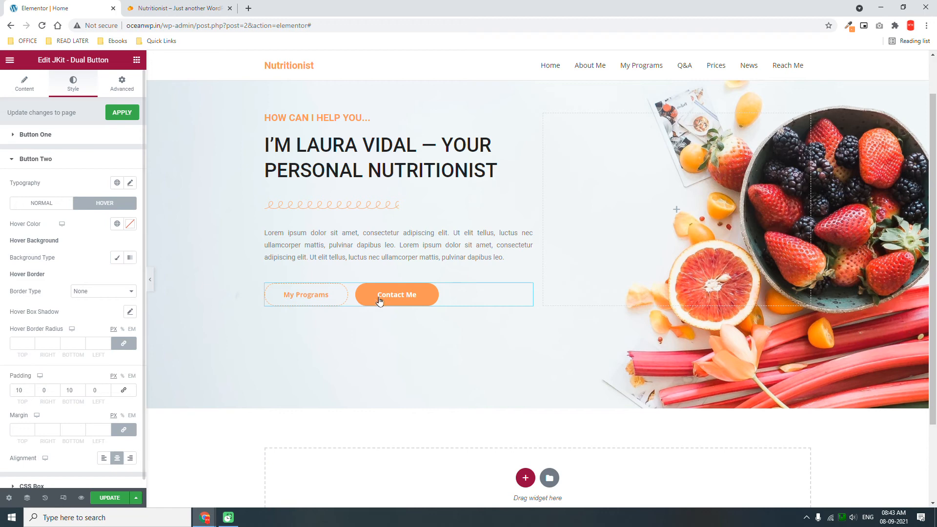
click(117, 257)
click(130, 279)
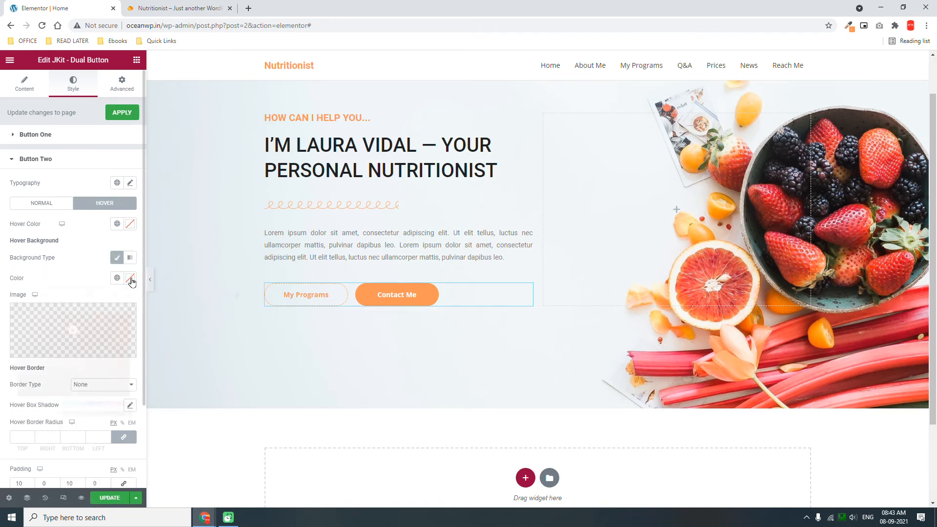
click(130, 413)
drag(115, 411, 18, 414)
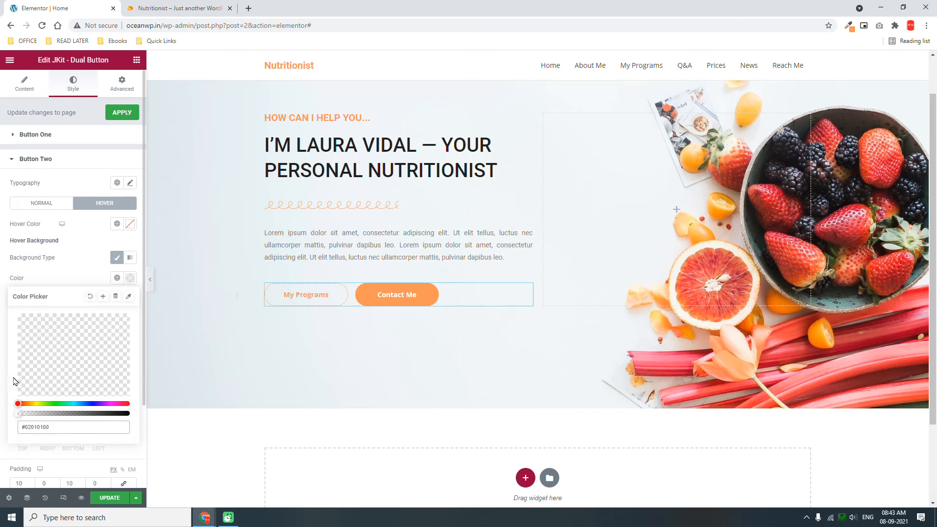
click(117, 224)
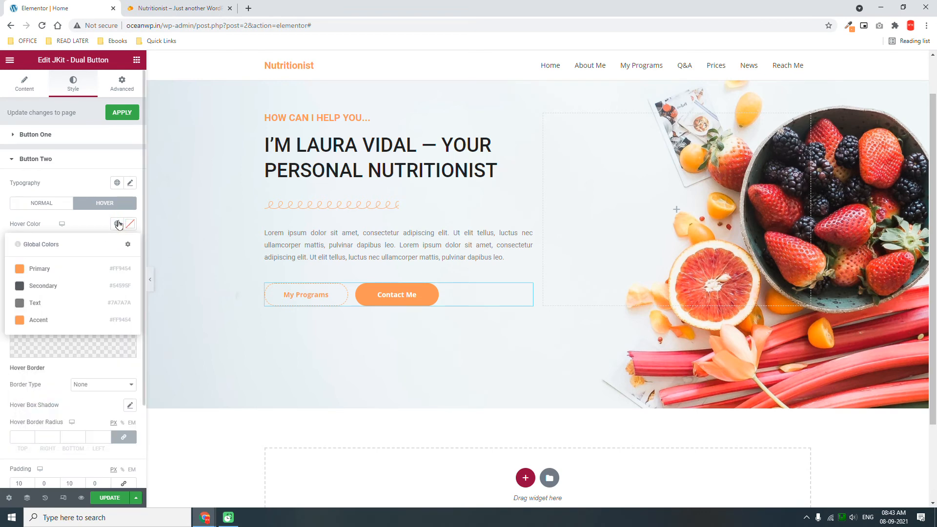
click(67, 274)
Give Contact Me's hover state a dashed 1 px Primary orange border.
scroll(67, 275, down, 2)
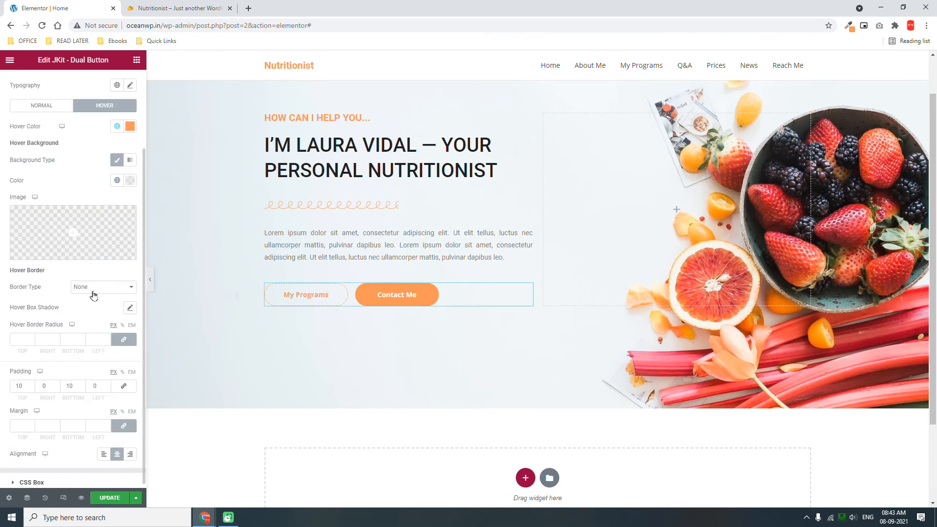
click(93, 288)
click(91, 330)
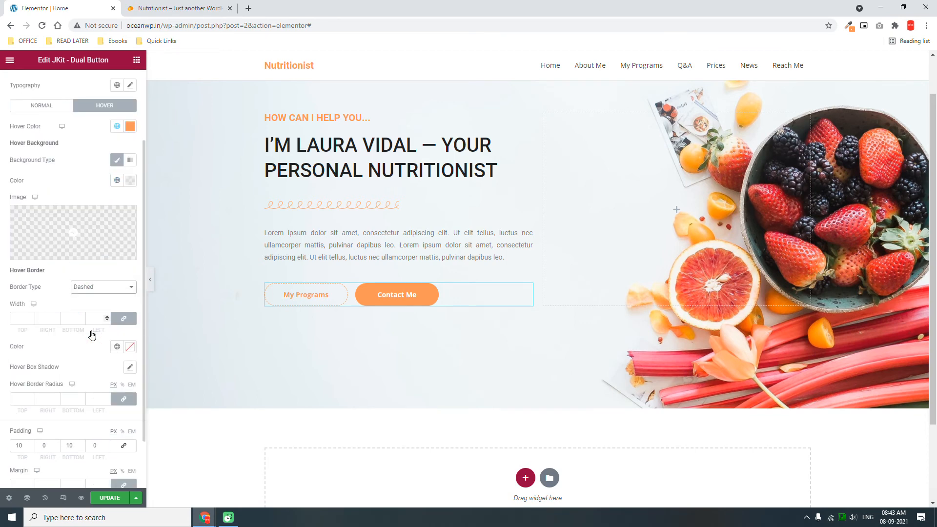
click(108, 318)
click(117, 346)
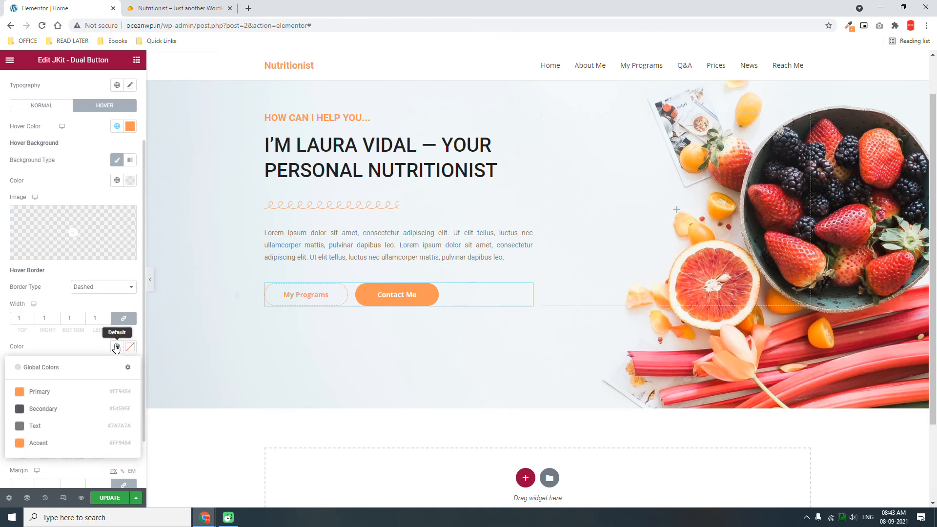
click(63, 393)
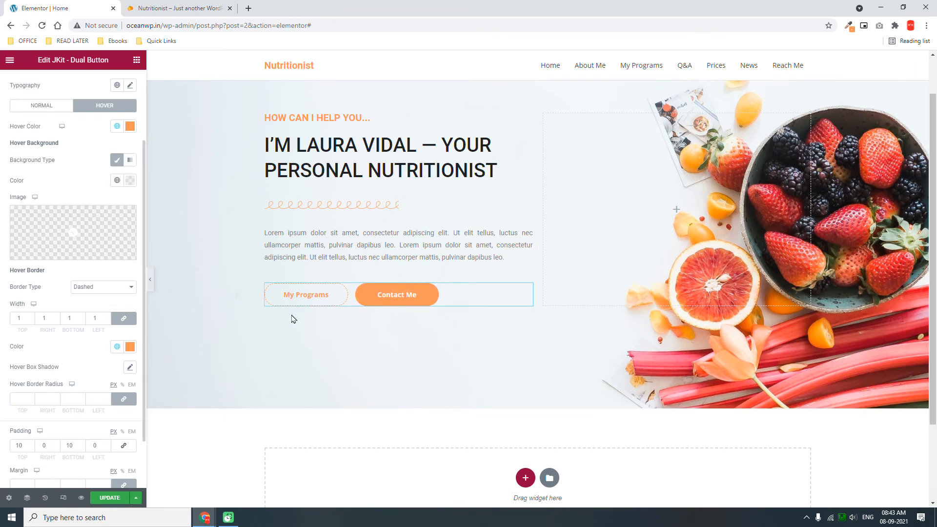
scroll(51, 176, up, 2)
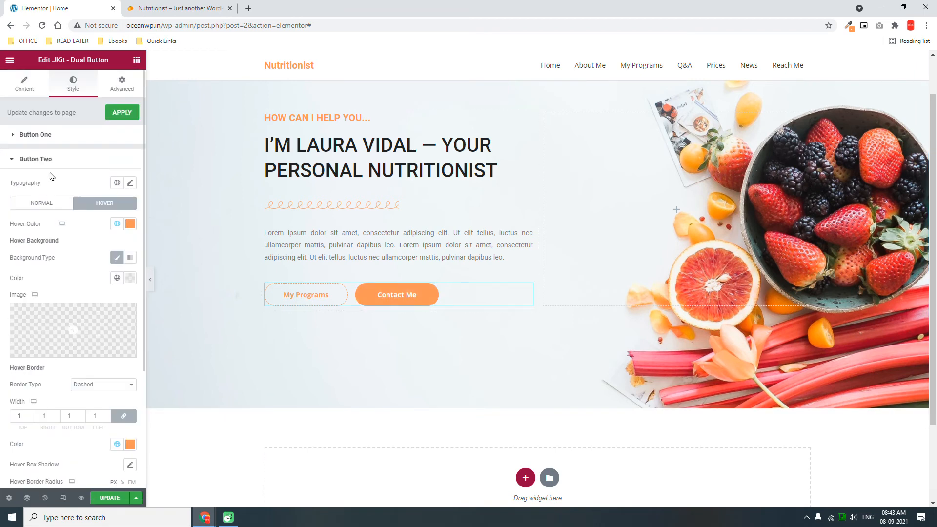
On My Programs' hover tab, fill the background Primary orange with white text.
click(70, 138)
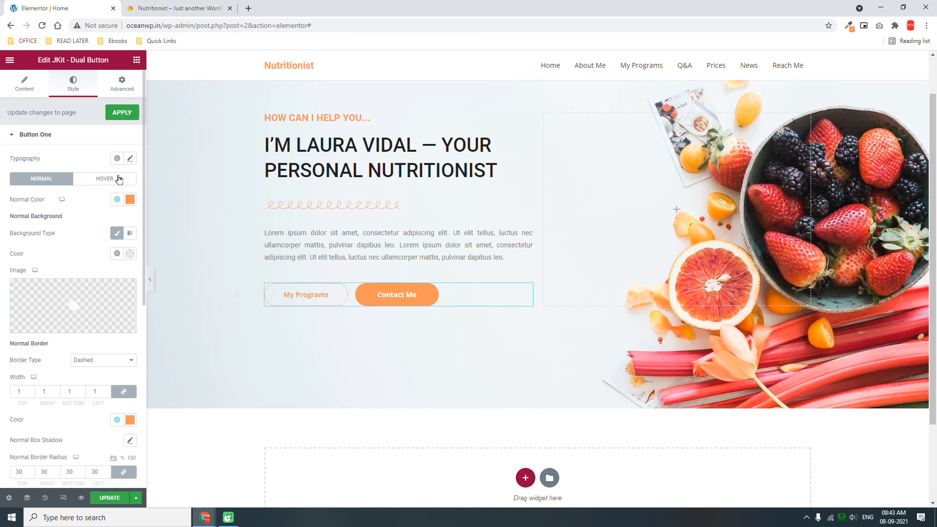
click(118, 179)
click(117, 232)
click(117, 253)
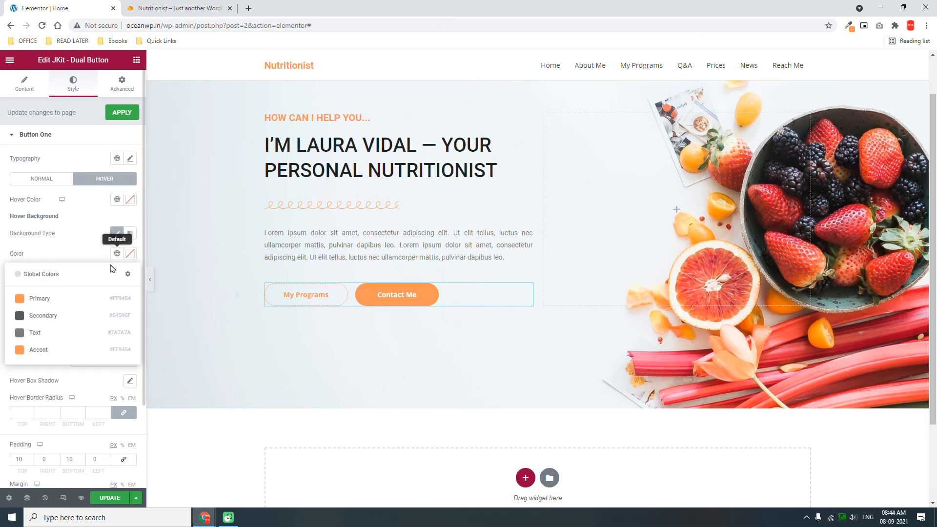
click(76, 298)
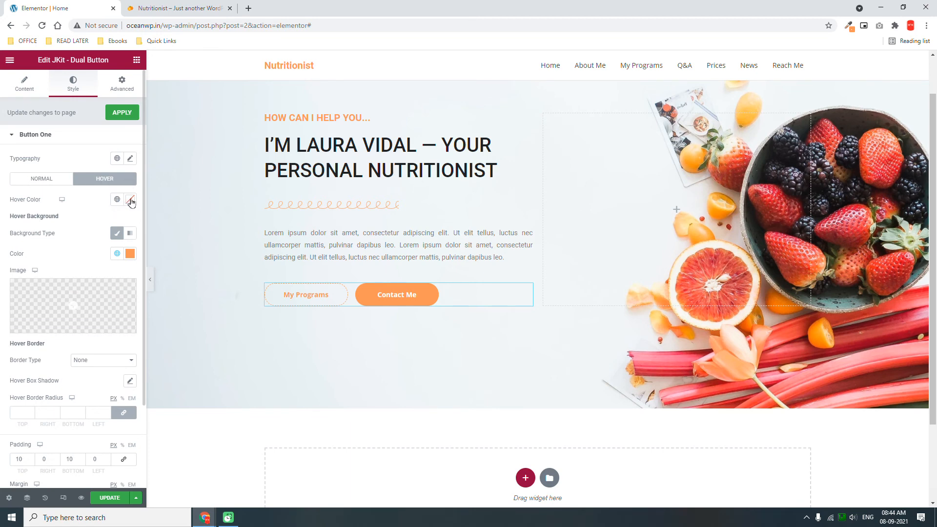
click(131, 200)
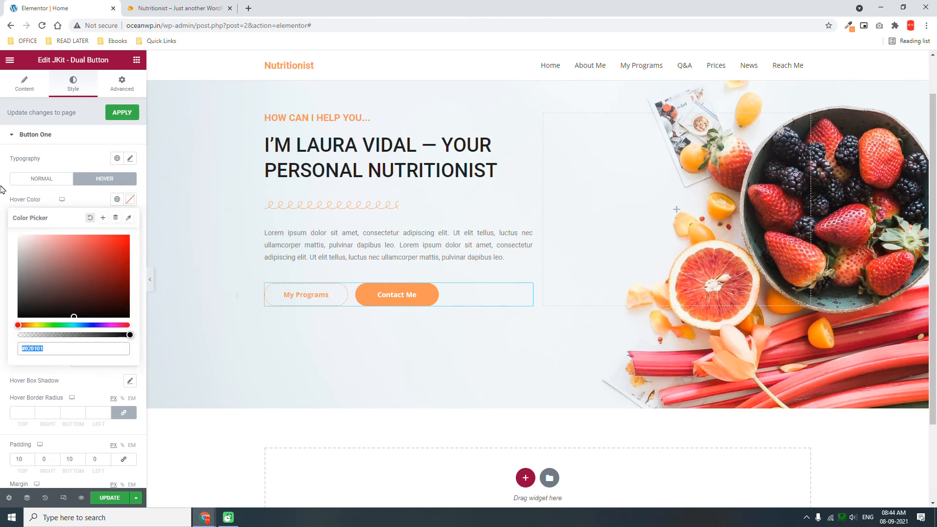
click(92, 203)
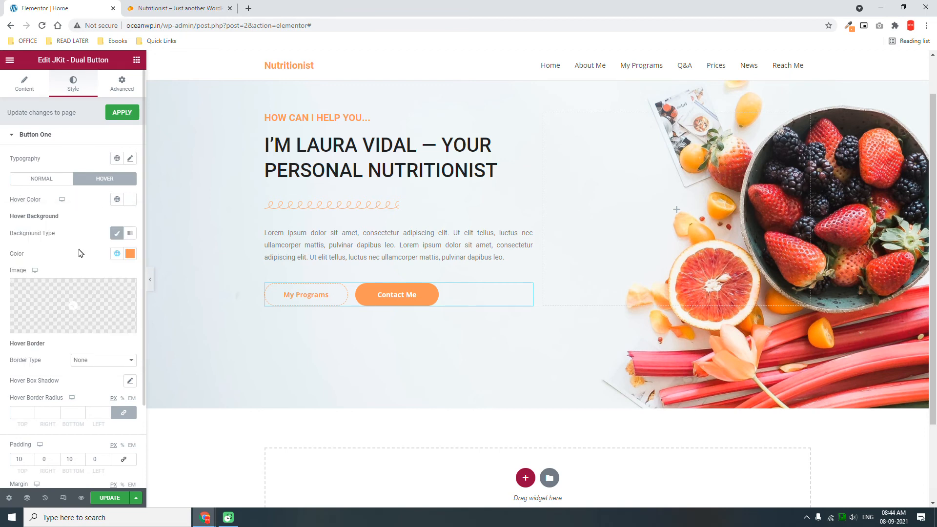
Give My Programs' hover state a solid 1 px Primary orange border.
scroll(83, 339, down, 1)
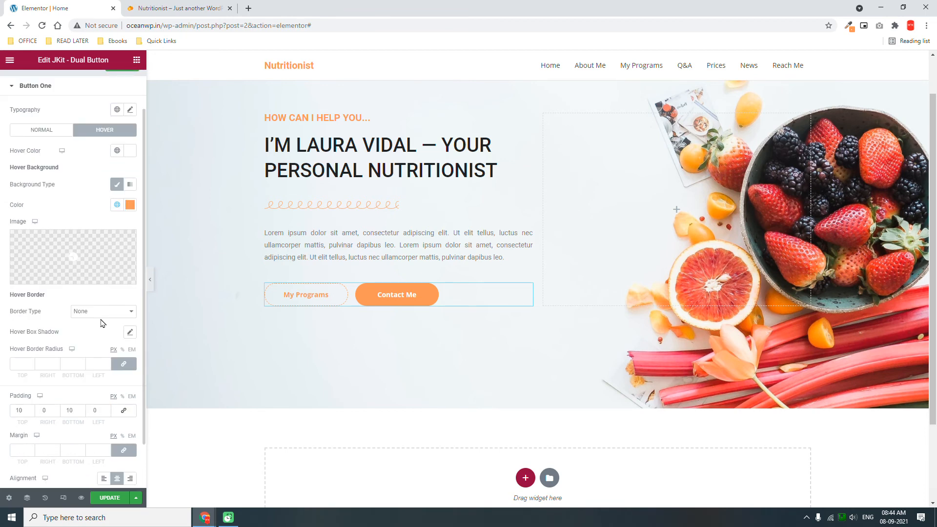
click(106, 313)
click(100, 333)
click(107, 342)
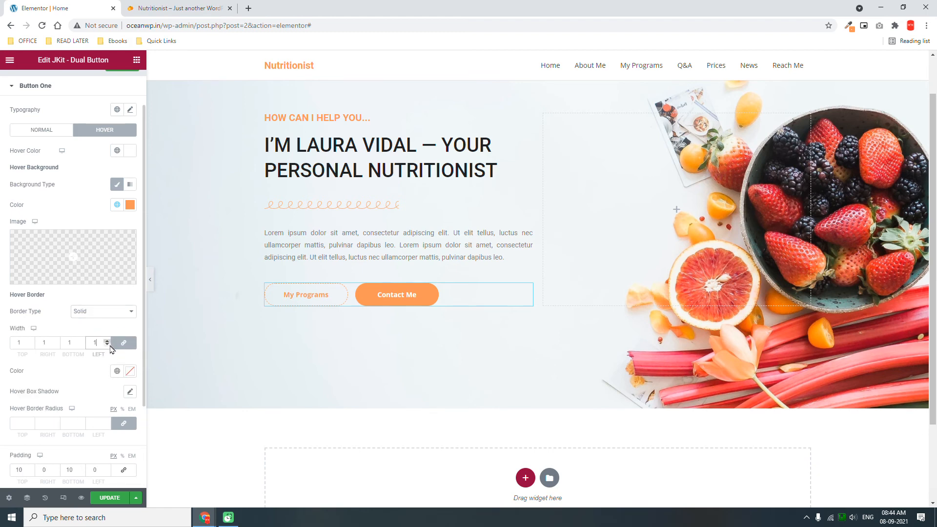
click(118, 372)
click(67, 416)
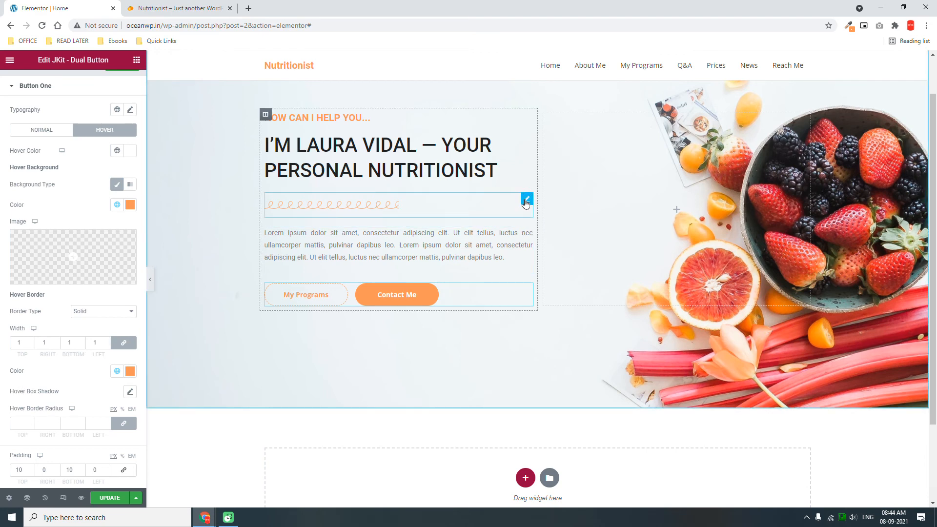
Change the curly divider's width to 35 and hide the editor panel to preview.
click(523, 204)
double_click(120, 167)
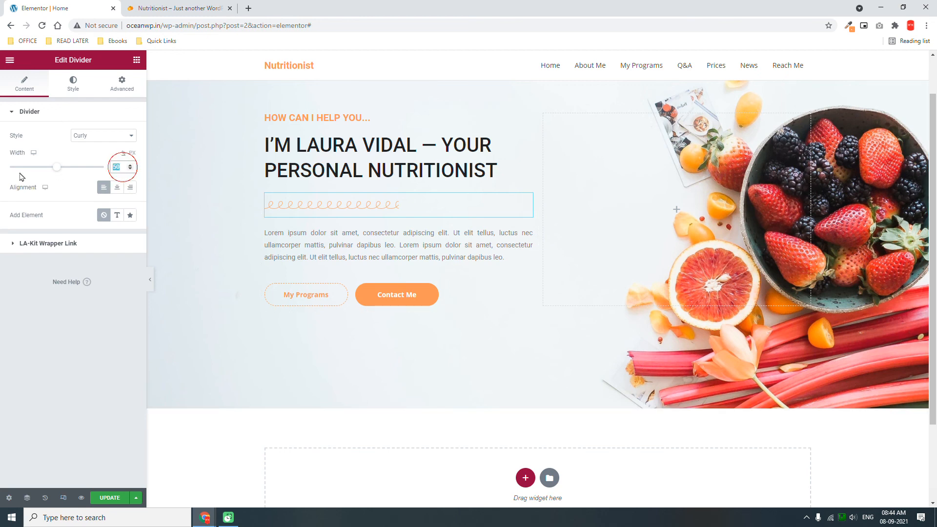
text(35)
click(151, 280)
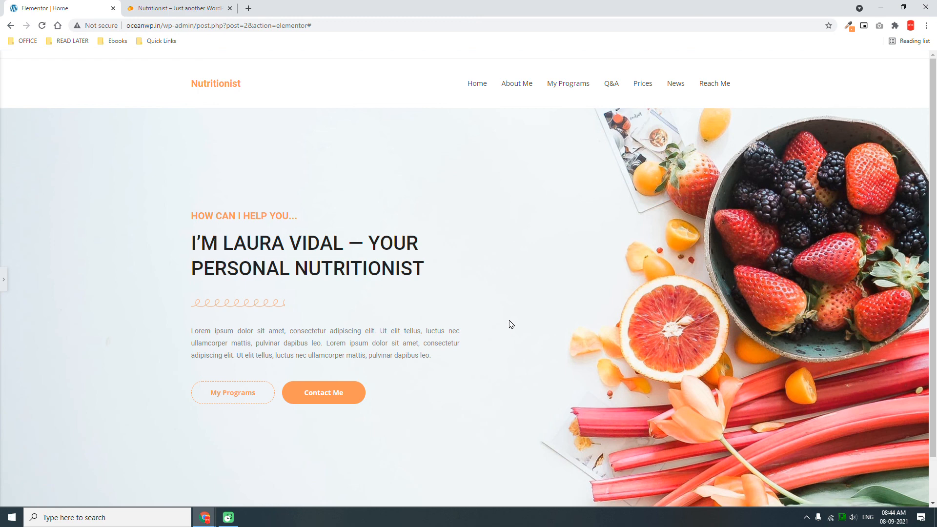
Compare the hero against the Nutritionist demo tab, then reopen the editor panel.
click(192, 6)
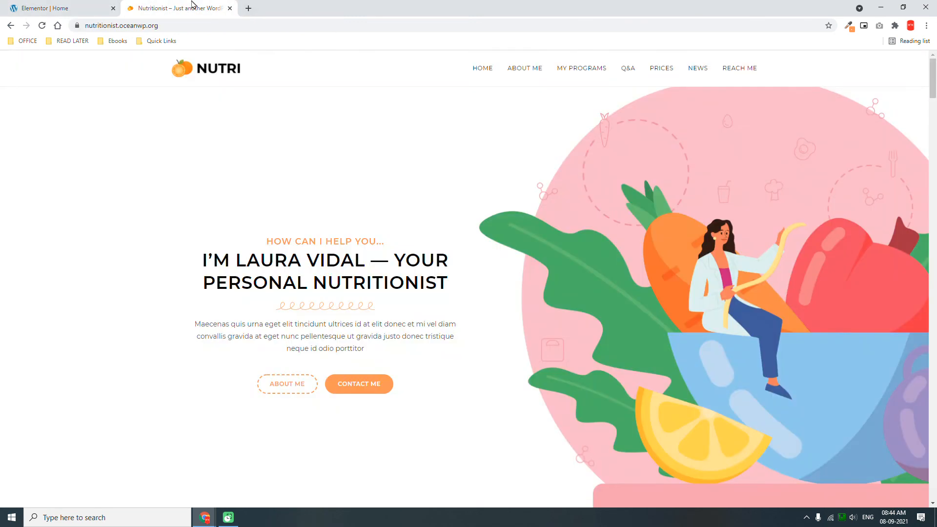
click(92, 5)
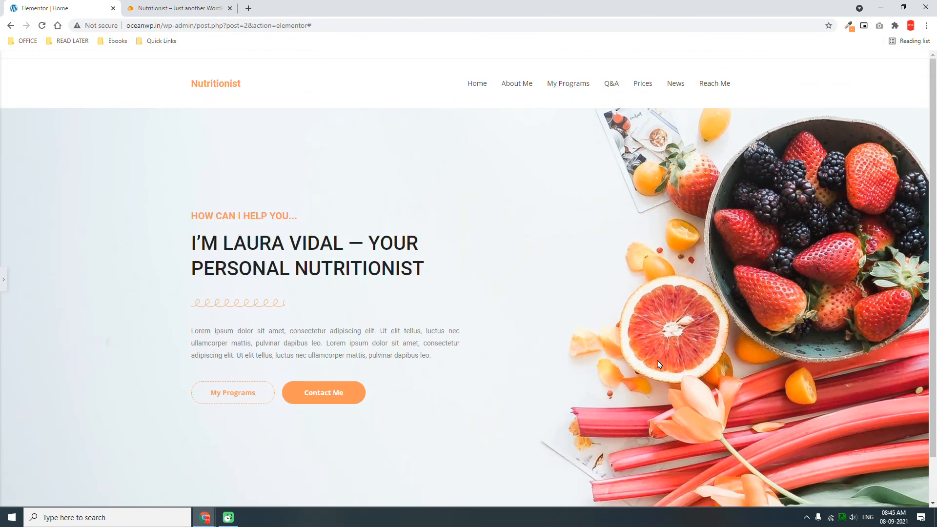
click(5, 281)
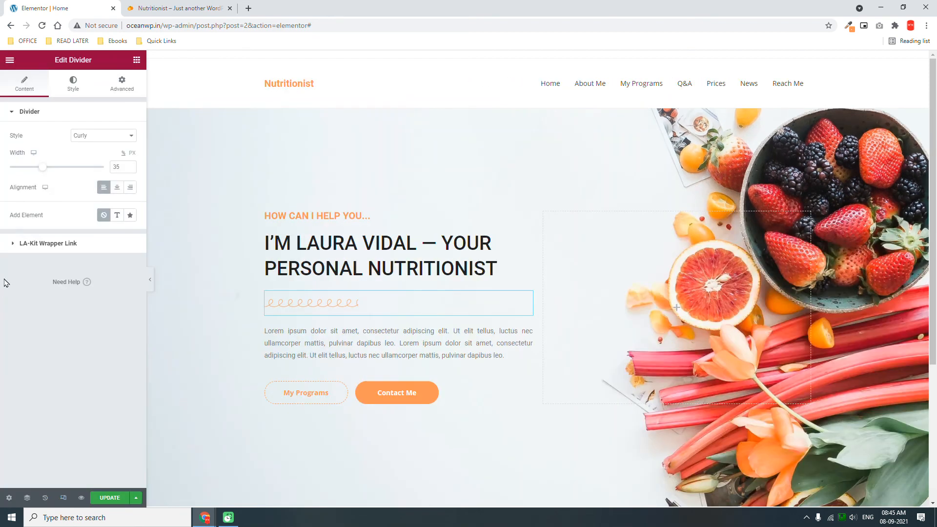
Enter 'home' as the CSS ID in the hero section's Advanced settings.
right_click(497, 131)
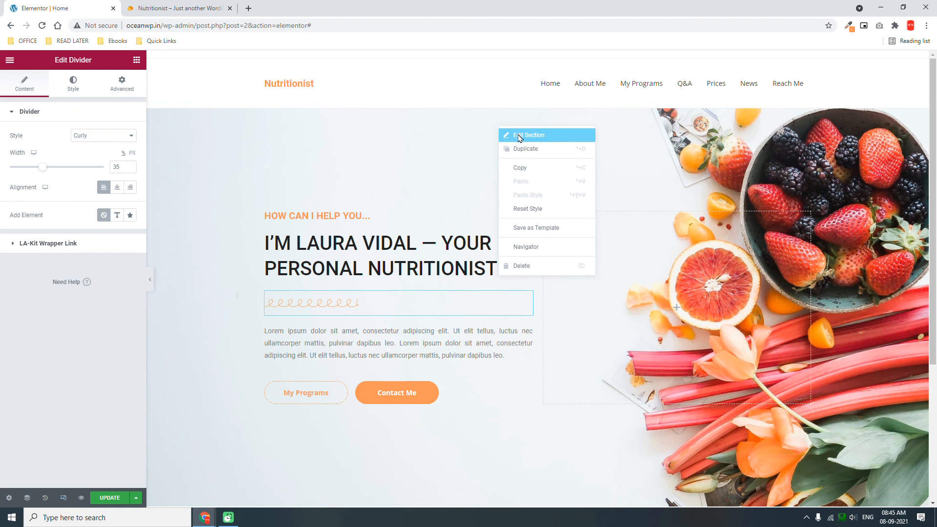
click(520, 137)
click(121, 82)
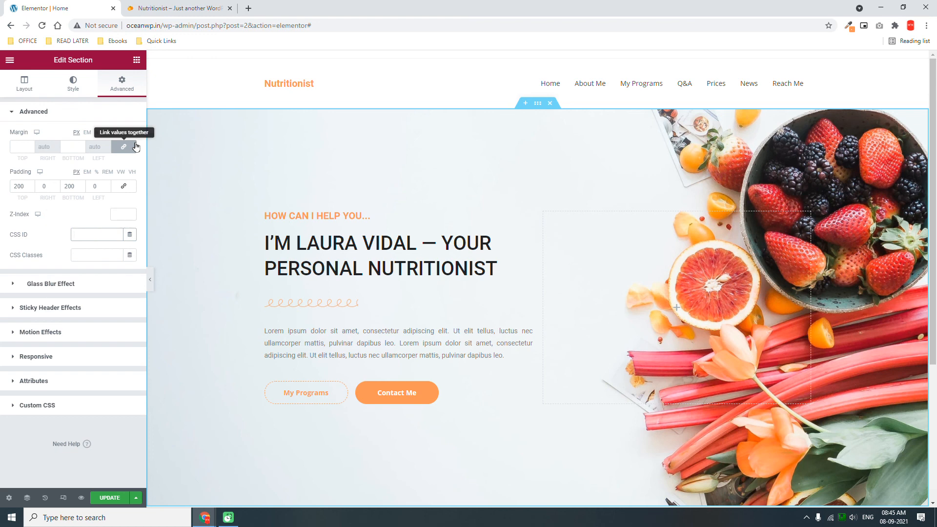
text(home)
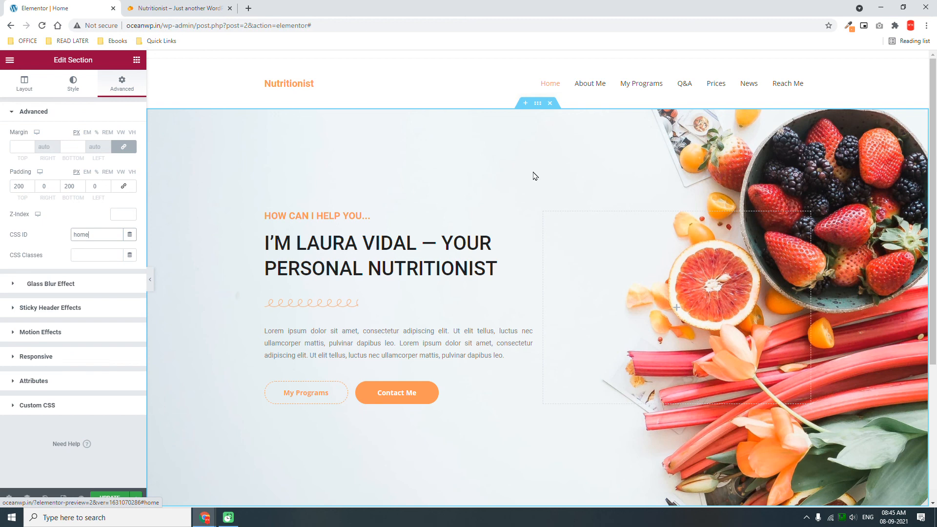
scroll(529, 203, down, 3)
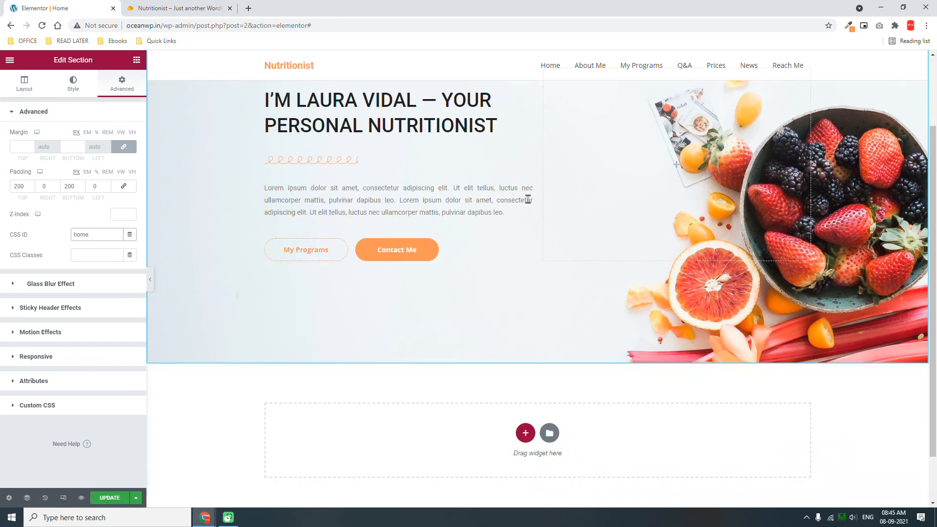